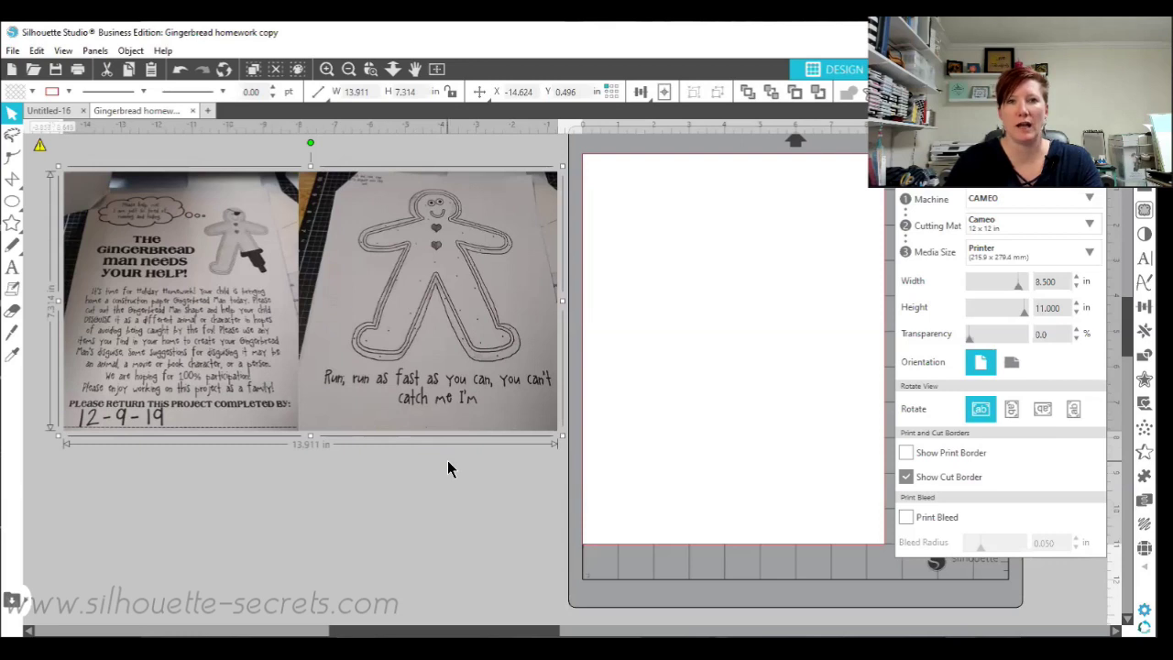
Preview the "santa & friends photo props" design in the library and add it to the gingerbread document's page
{"action": "left_click", "coordinate": [694, 299]}
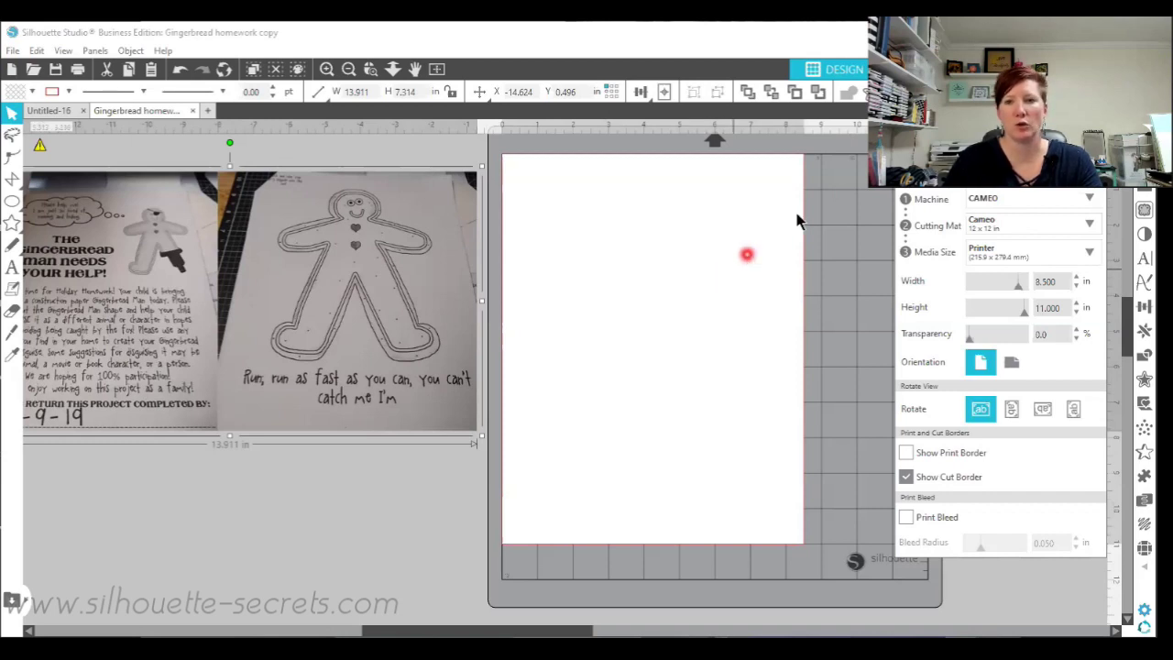
{"action": "left_click", "coordinate": [1015, 68]}
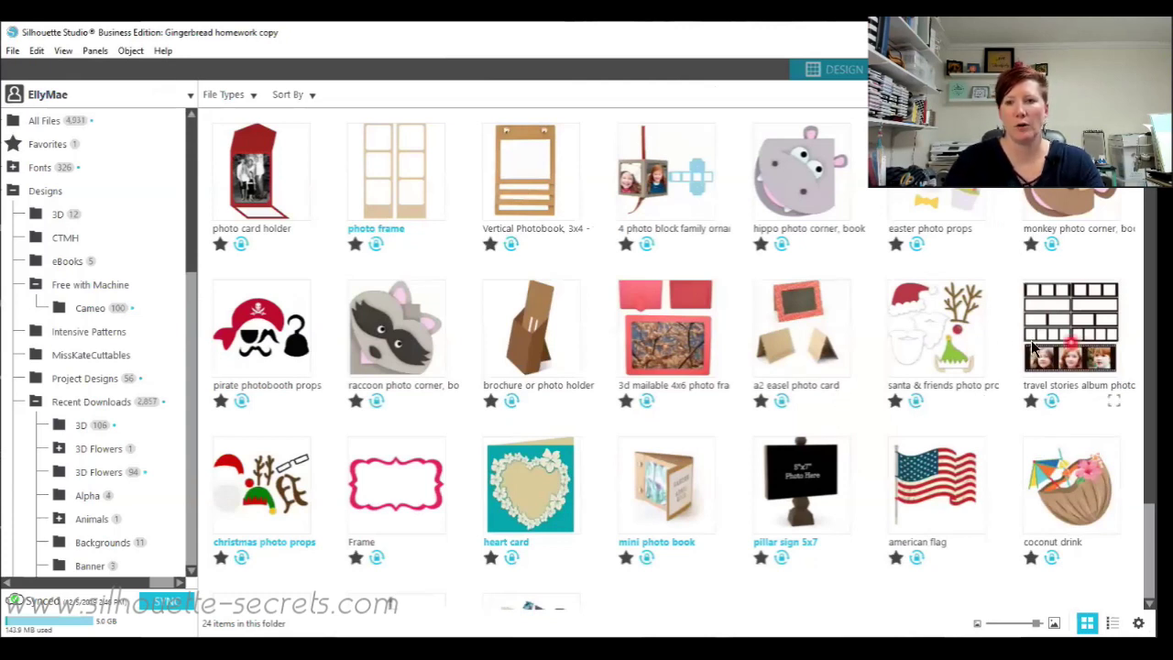
{"action": "left_click", "coordinate": [976, 390]}
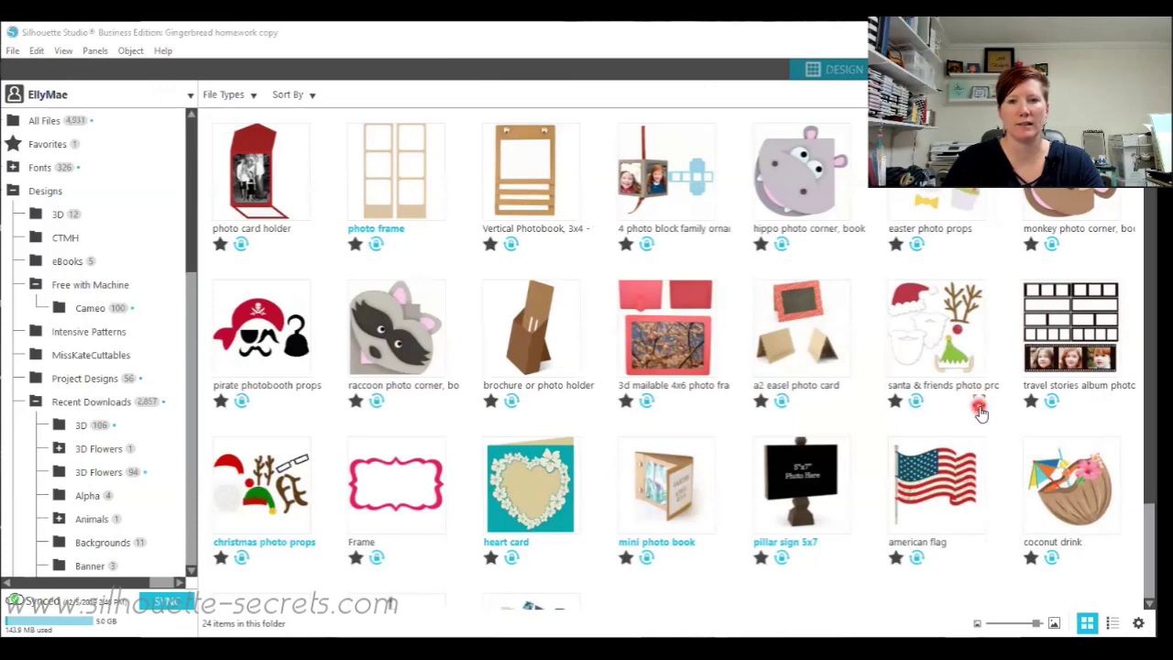
{"action": "mouse_move", "coordinate": [959, 388]}
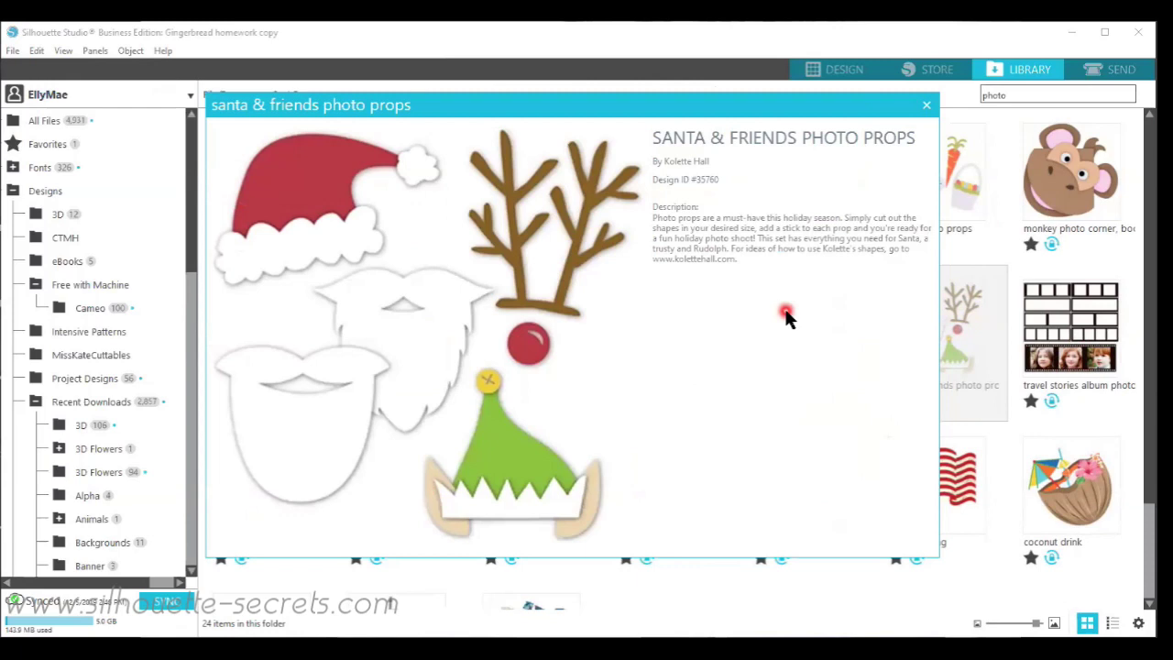
{"action": "left_click", "coordinate": [928, 104]}
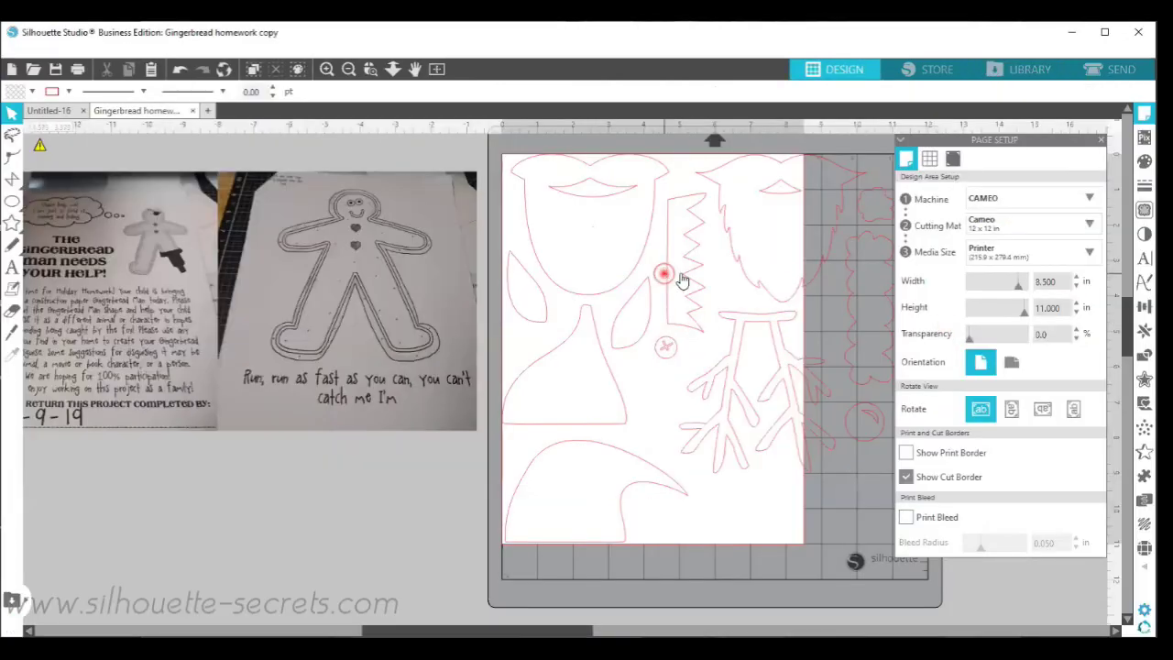
Ungroup the photo props design into separate pieces
{"action": "left_click", "coordinate": [668, 275]}
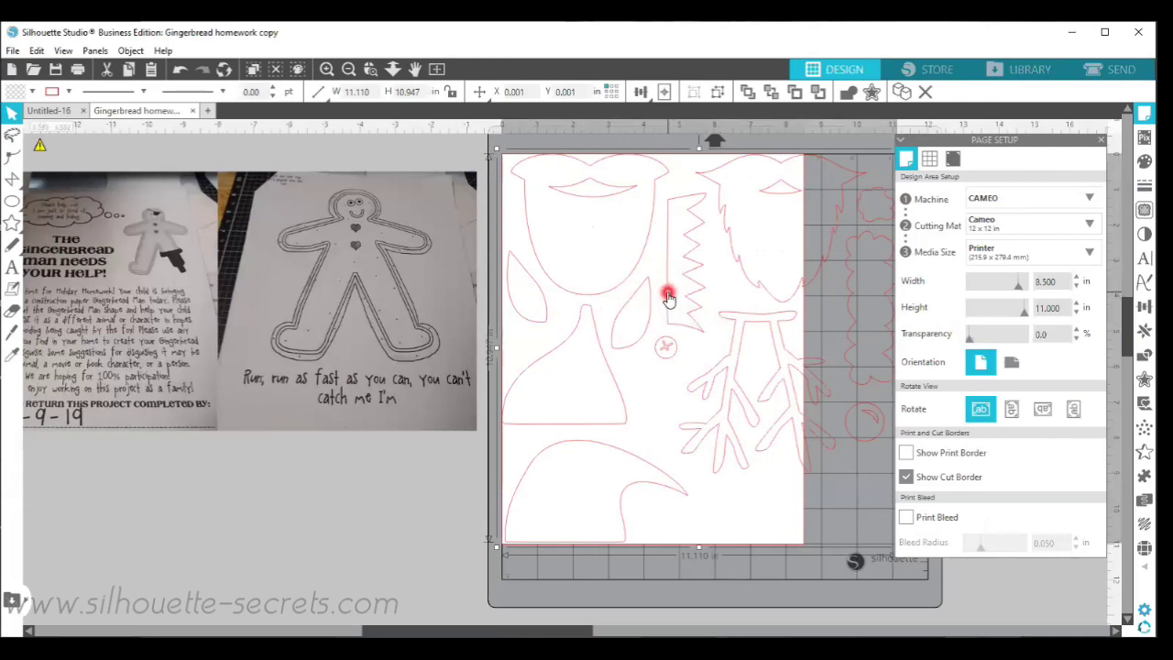
{"action": "left_click", "coordinate": [668, 295]}
{"action": "right_click", "coordinate": [670, 295]}
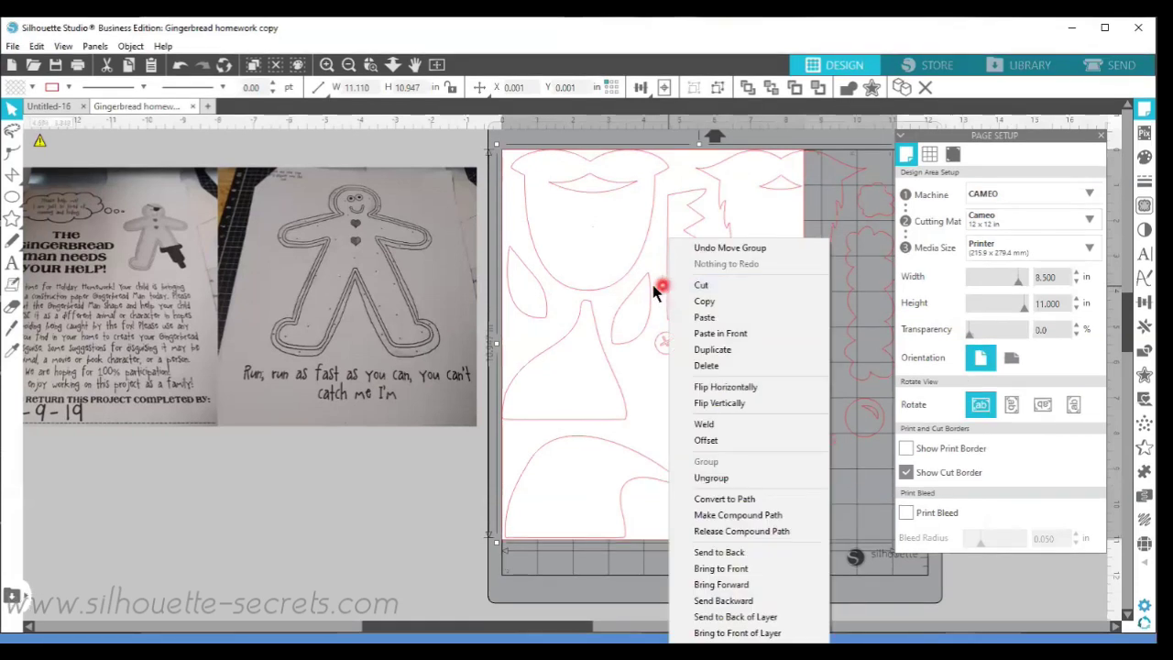
{"action": "left_click", "coordinate": [642, 290]}
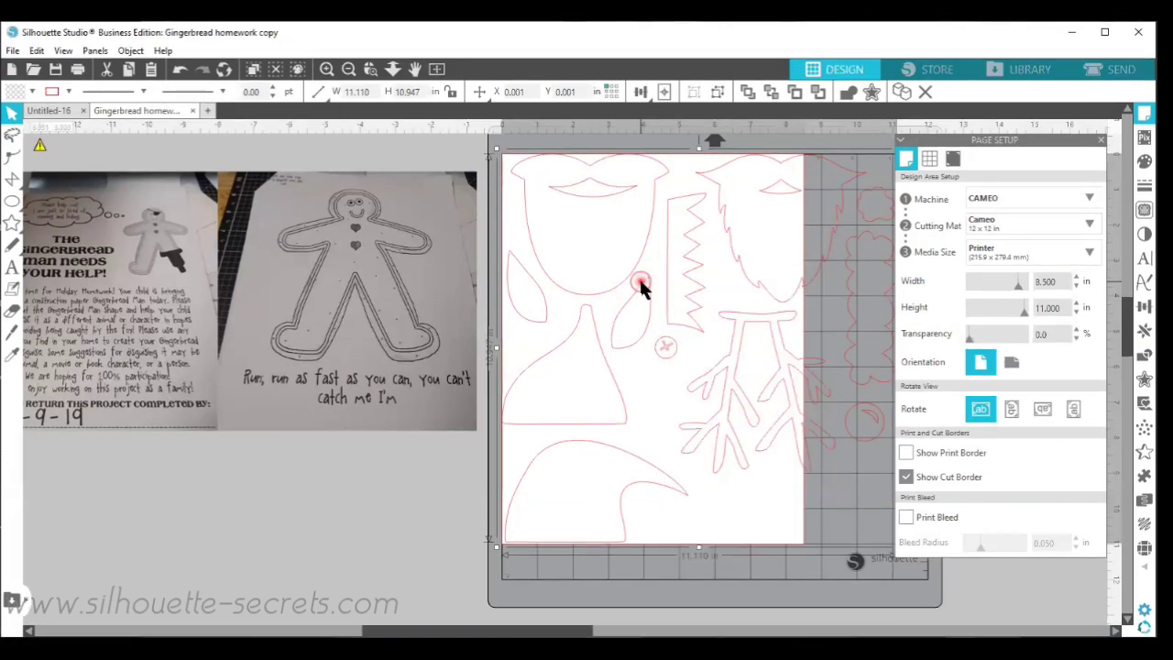
{"action": "right_click", "coordinate": [641, 282]}
{"action": "left_click", "coordinate": [715, 479]}
{"action": "left_click", "coordinate": [625, 380]}
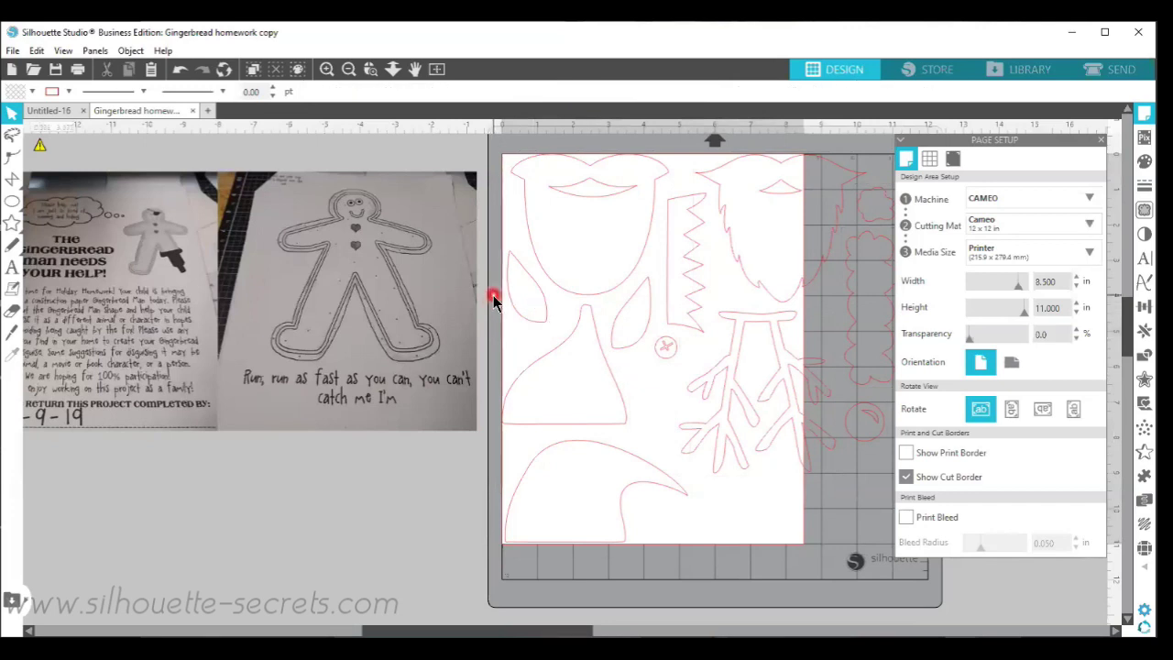
Delete the rounded beard, elf ears, both hat shapes, the zigzag brim and the small button from the page
{"action": "left_click_drag", "start_coordinate": [493, 298], "coordinate": [628, 477]}
{"action": "key", "text": "Delete"}
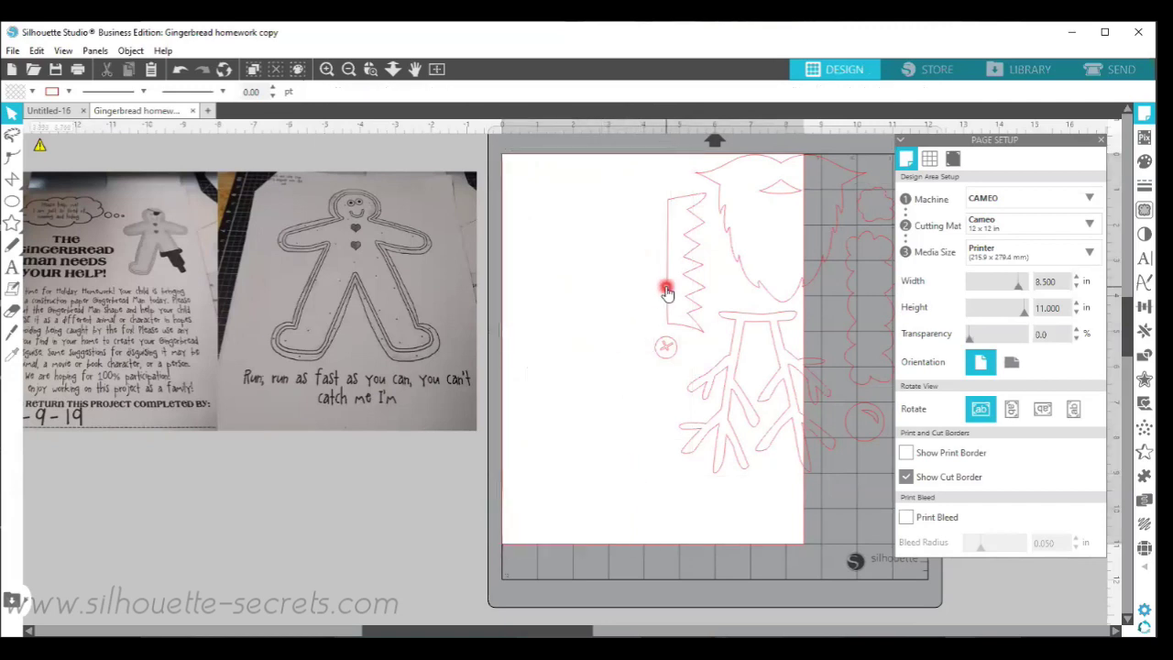
{"action": "left_click_drag", "start_coordinate": [665, 293], "coordinate": [669, 283]}
{"action": "key", "text": "Delete"}
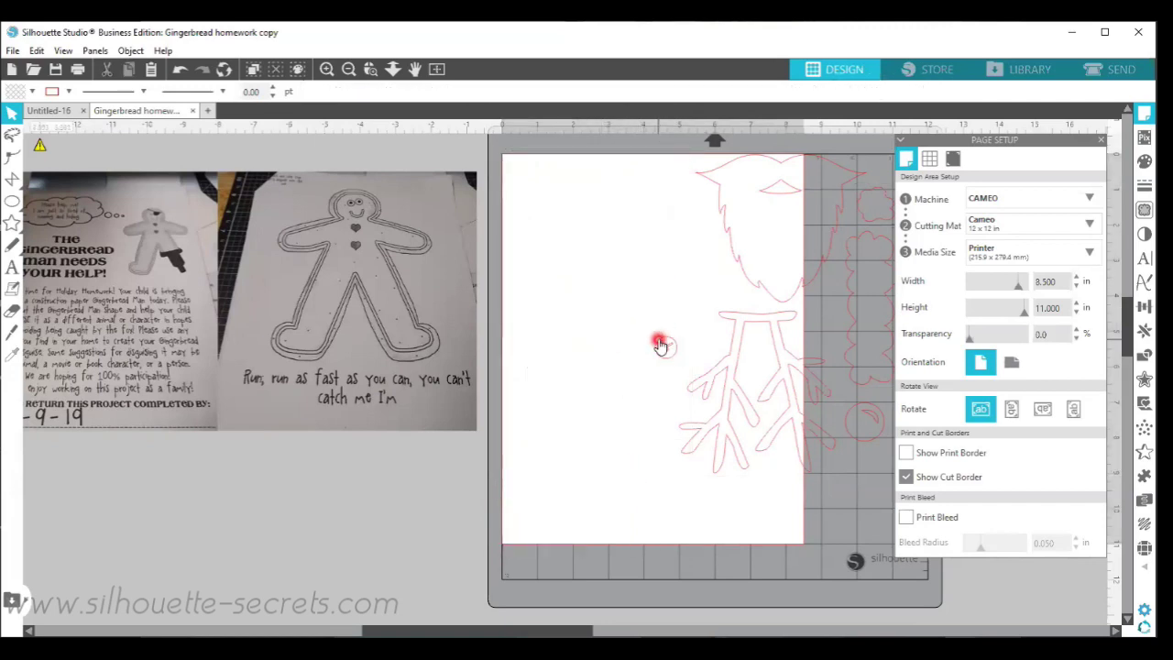
{"action": "left_click", "coordinate": [667, 346]}
{"action": "key", "text": "Delete"}
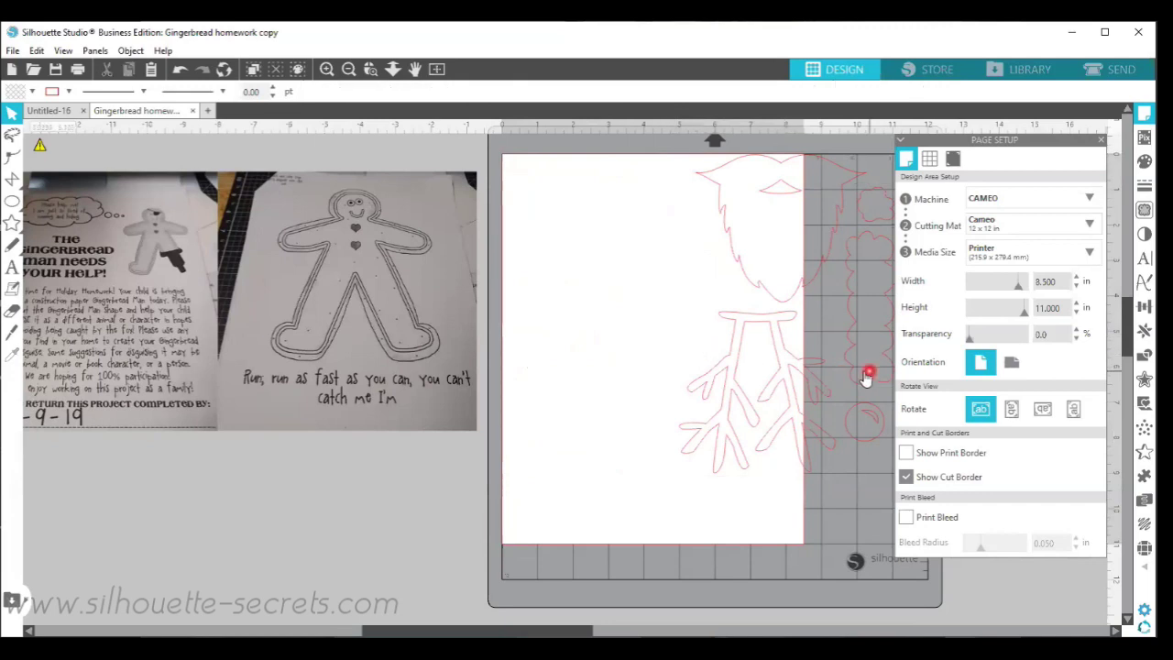
Delete the Santa hat's fluffy trim and pom-pom, and move the jagged beard off the mat into the empty space beside it
{"action": "left_click_drag", "start_coordinate": [792, 493], "coordinate": [605, 495]}
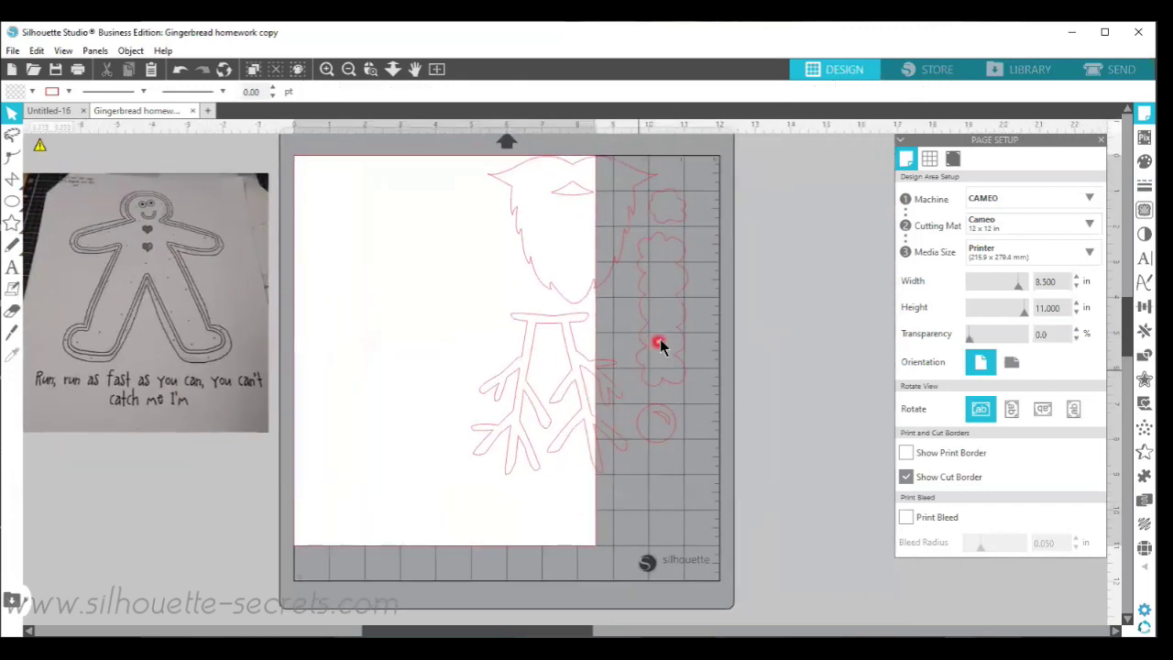
{"action": "left_click", "coordinate": [644, 336]}
{"action": "left_click", "coordinate": [659, 217], "text": "shift"}
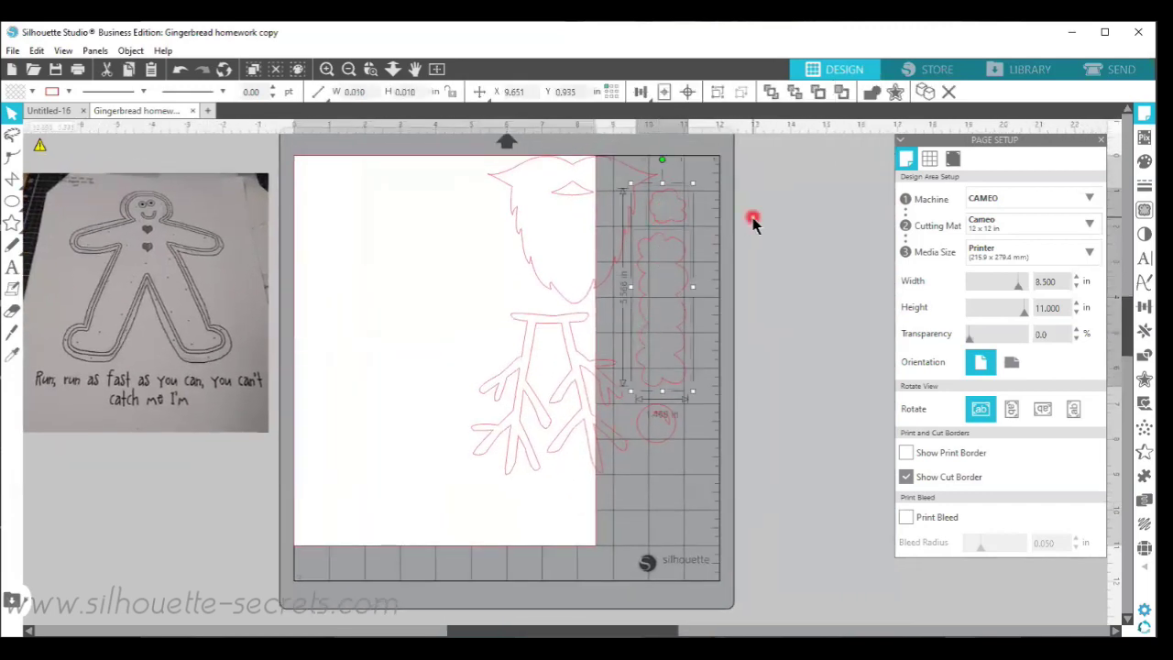
{"action": "key", "text": "Delete"}
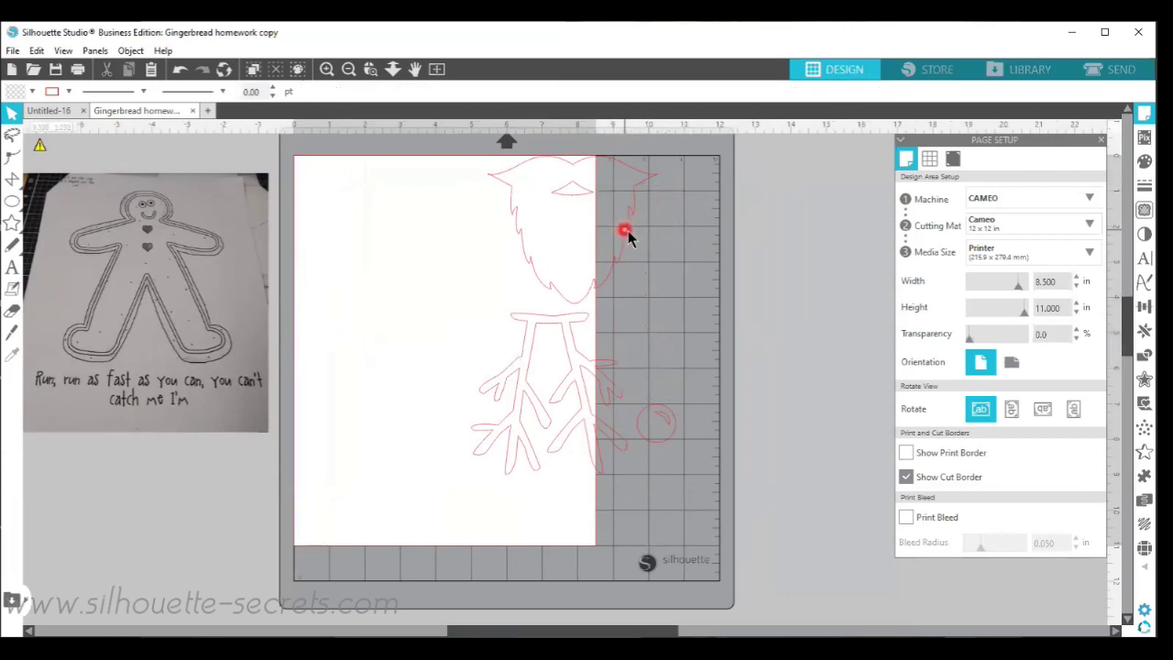
{"action": "left_click_drag", "start_coordinate": [626, 236], "coordinate": [883, 223]}
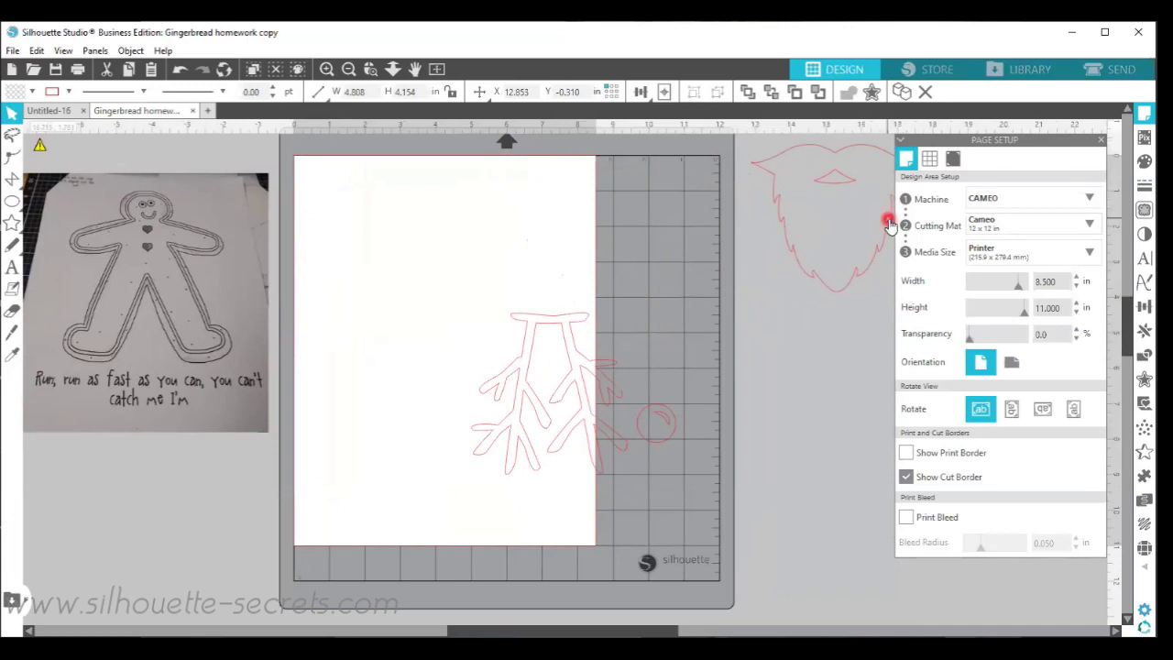
{"action": "left_click", "coordinate": [592, 302]}
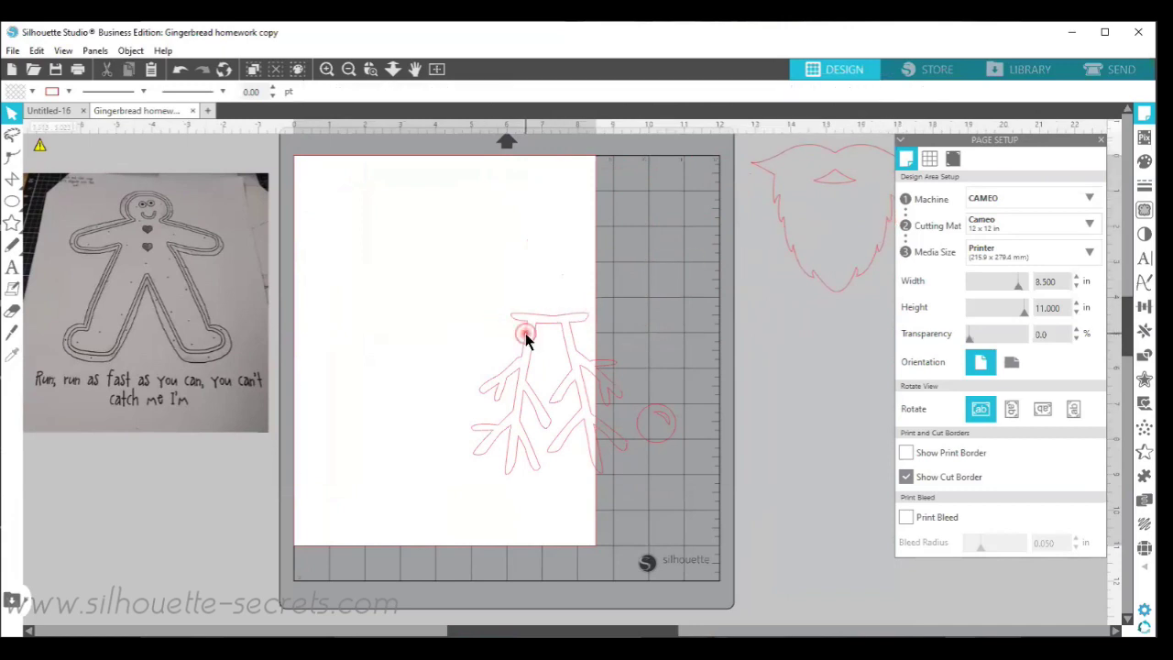
Rotate the antlers 180° so that they stand upright
{"action": "left_click", "coordinate": [532, 339]}
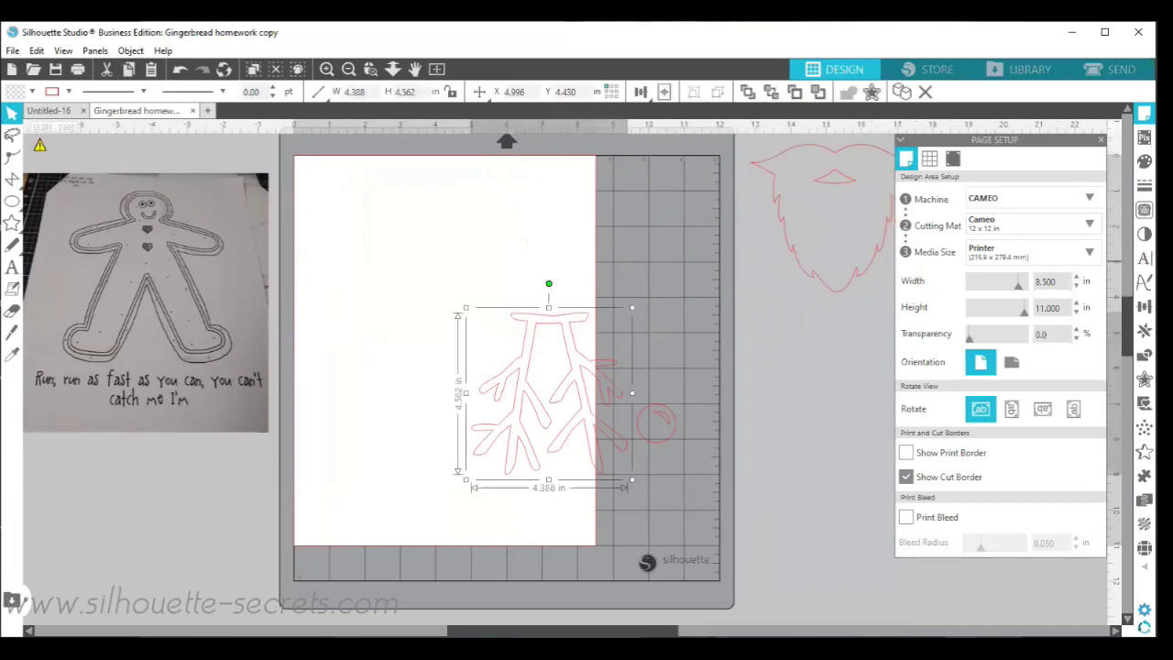
{"action": "left_click", "coordinate": [1143, 308]}
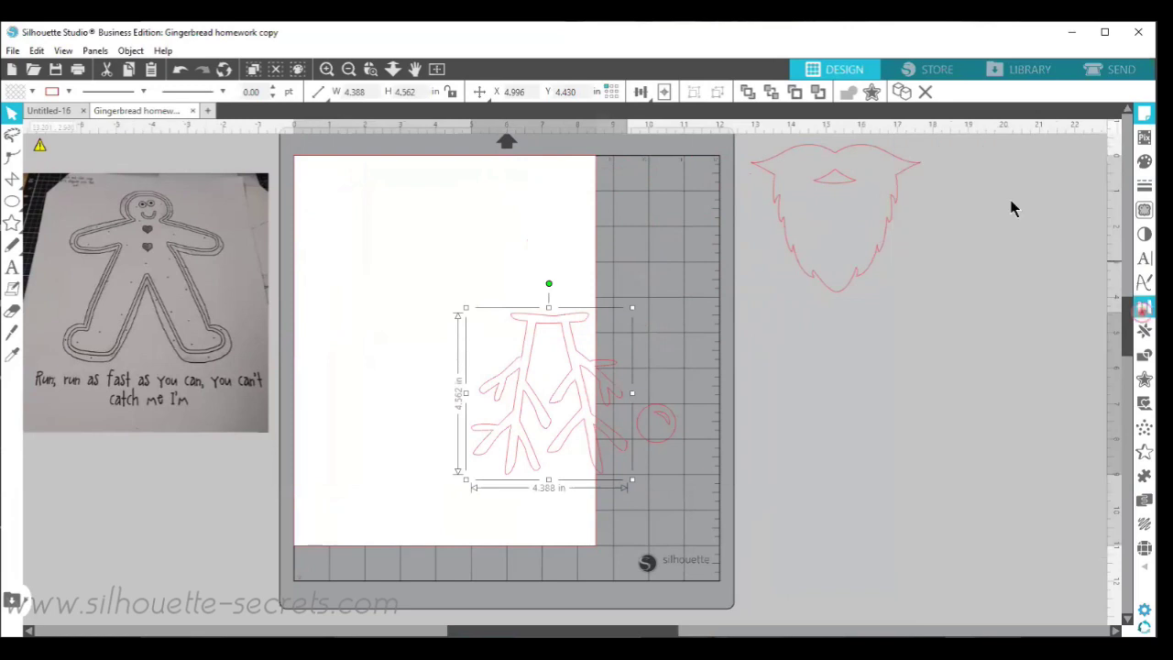
{"action": "left_click", "coordinate": [953, 158]}
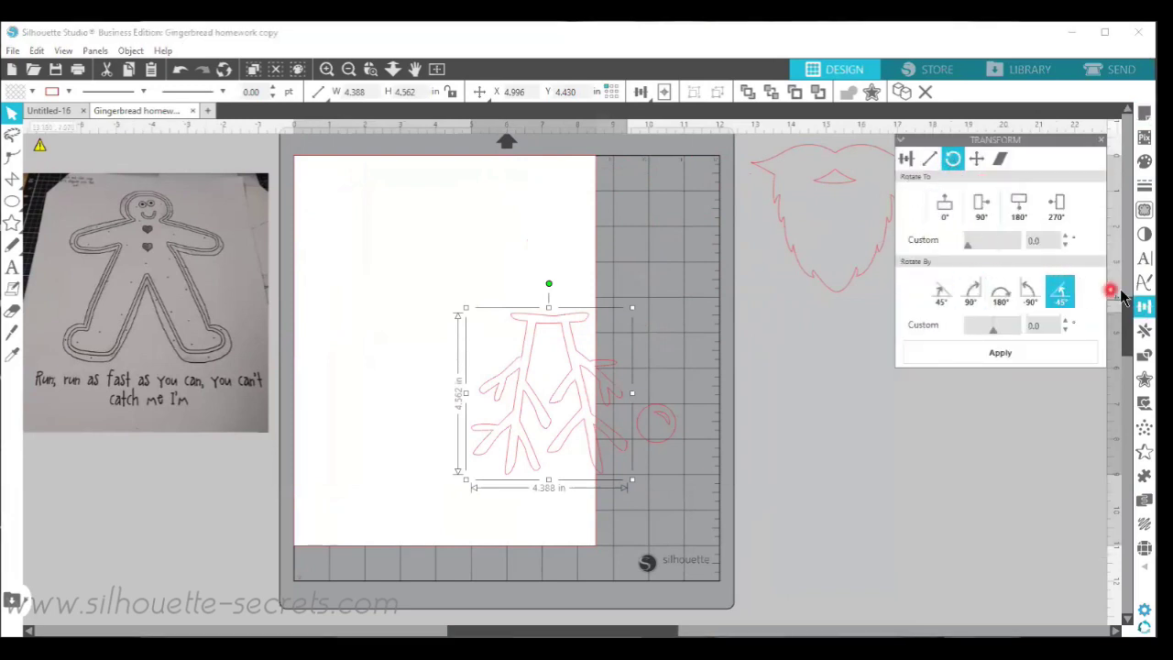
{"action": "left_click", "coordinate": [953, 159]}
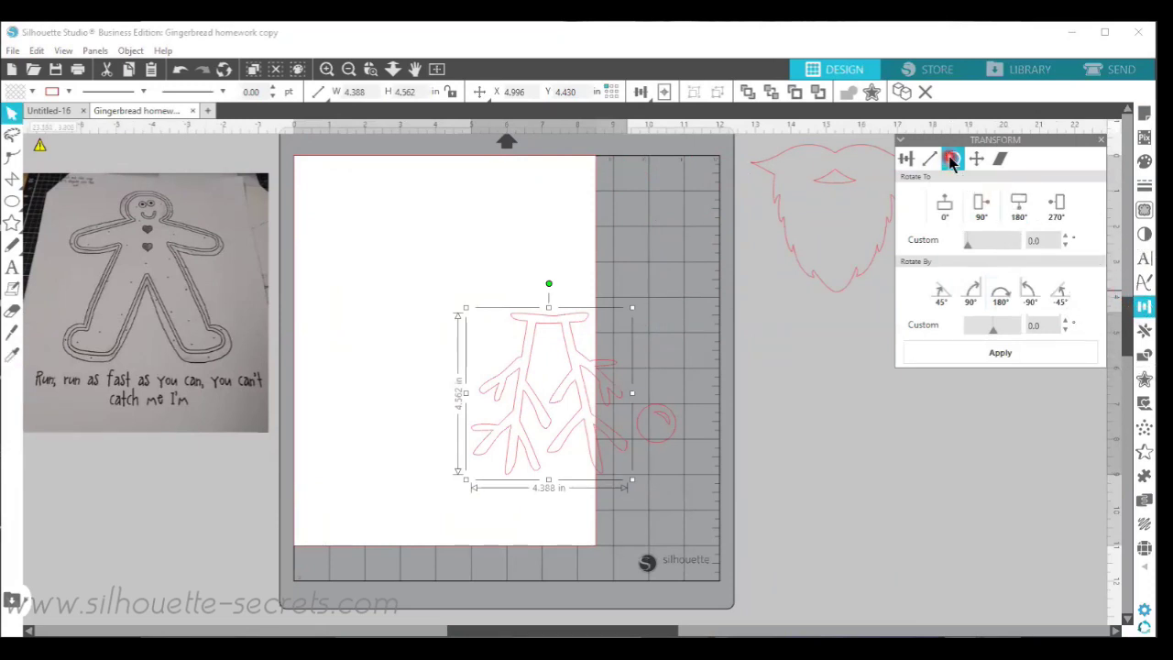
{"action": "left_click", "coordinate": [972, 293]}
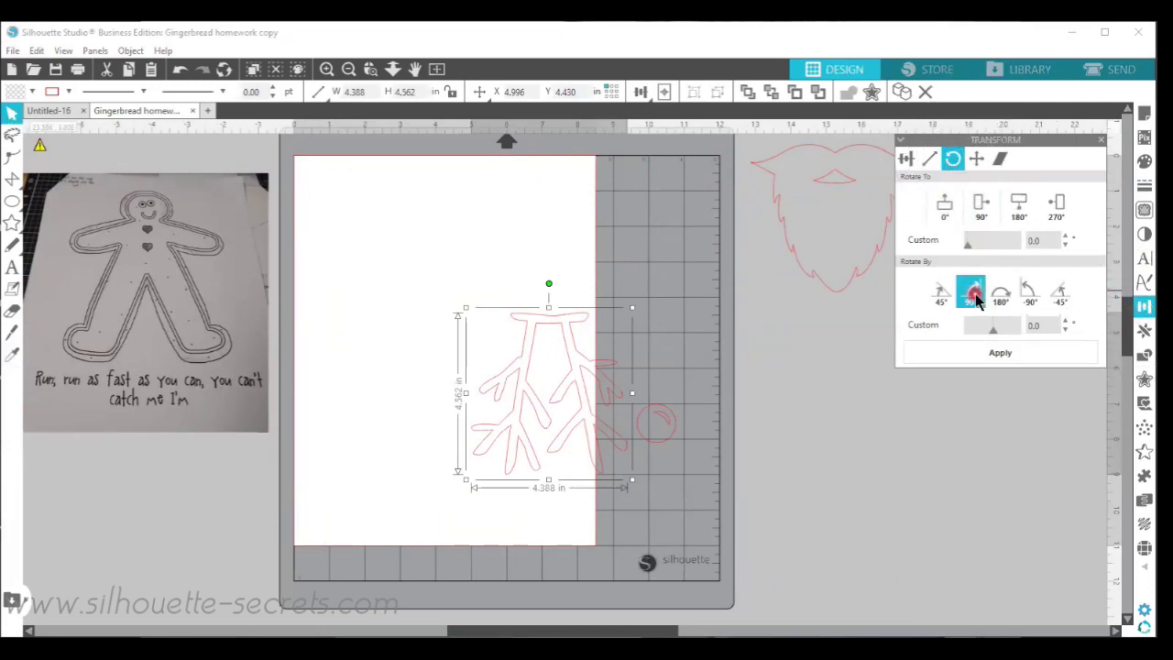
{"action": "left_click", "coordinate": [994, 298]}
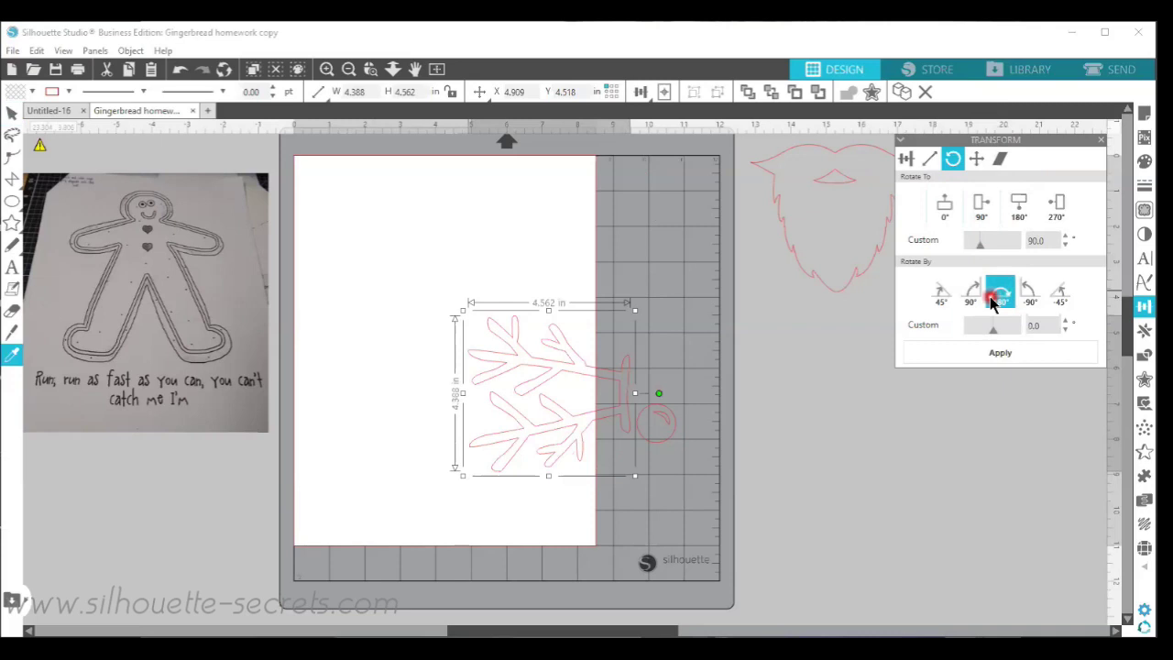
{"action": "left_click", "coordinate": [977, 296]}
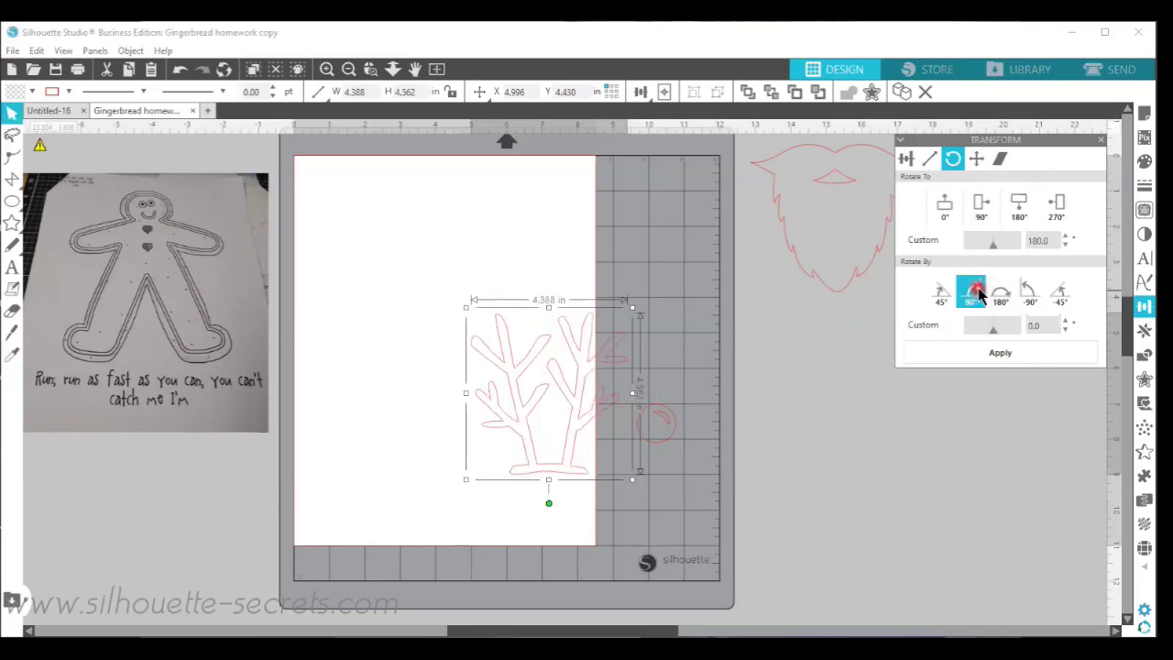
Move the antlers off the mat to below the beard, and place the round nose beneath the antlers
{"action": "left_click", "coordinate": [568, 358]}
{"action": "left_click_drag", "start_coordinate": [576, 369], "coordinate": [859, 350]}
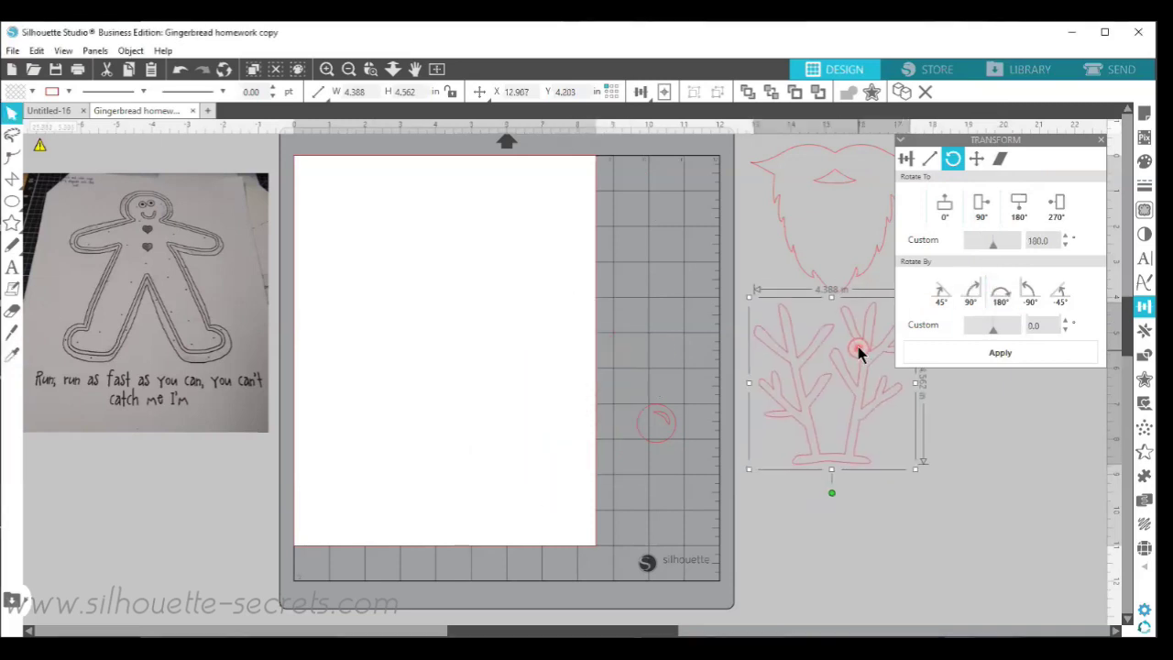
{"action": "left_click", "coordinate": [707, 406]}
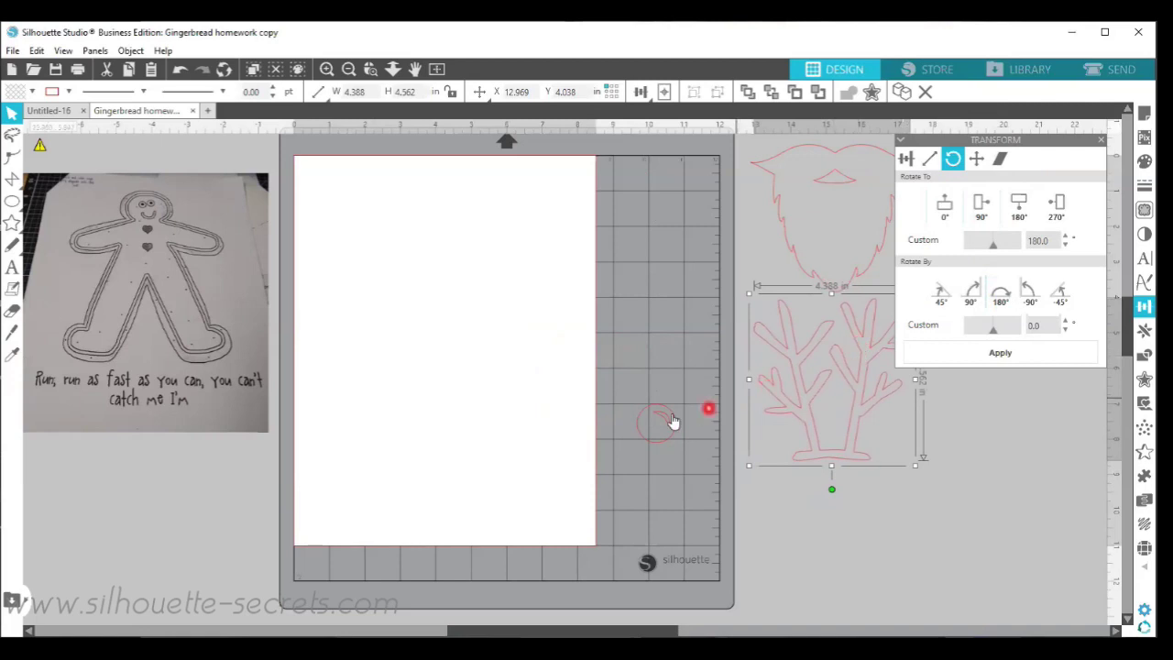
{"action": "left_click_drag", "start_coordinate": [660, 419], "coordinate": [839, 485]}
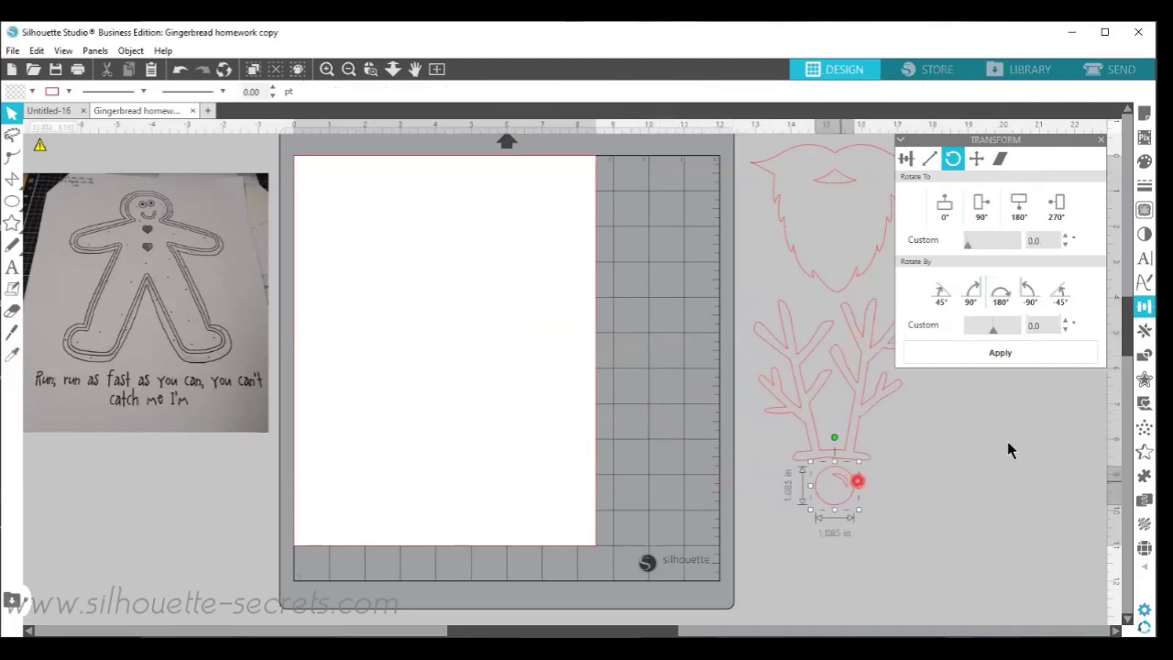
Fill the round nose with red and the antlers with dark brown
{"action": "left_click", "coordinate": [1144, 161]}
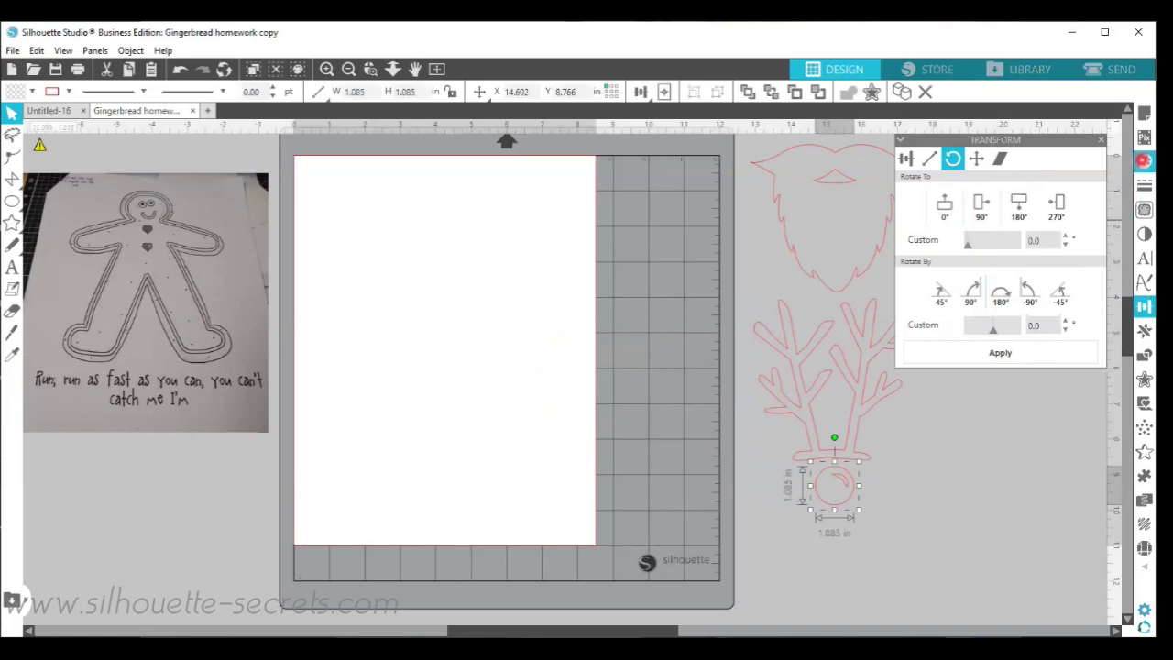
{"action": "left_click", "coordinate": [1144, 161]}
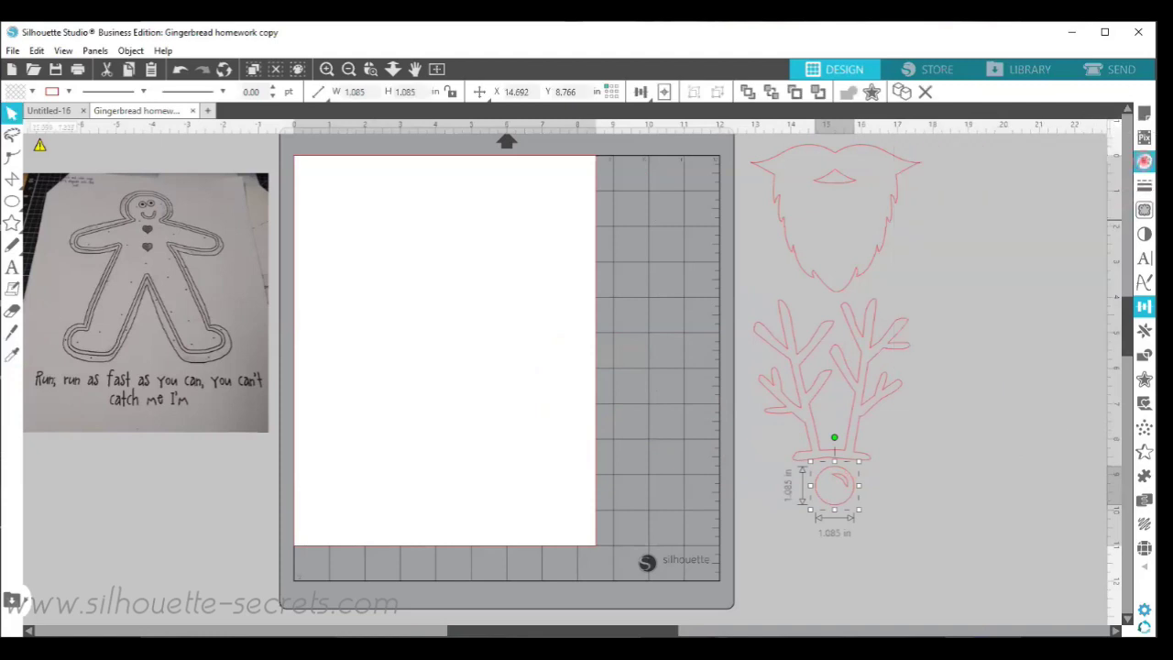
{"action": "left_click", "coordinate": [918, 254]}
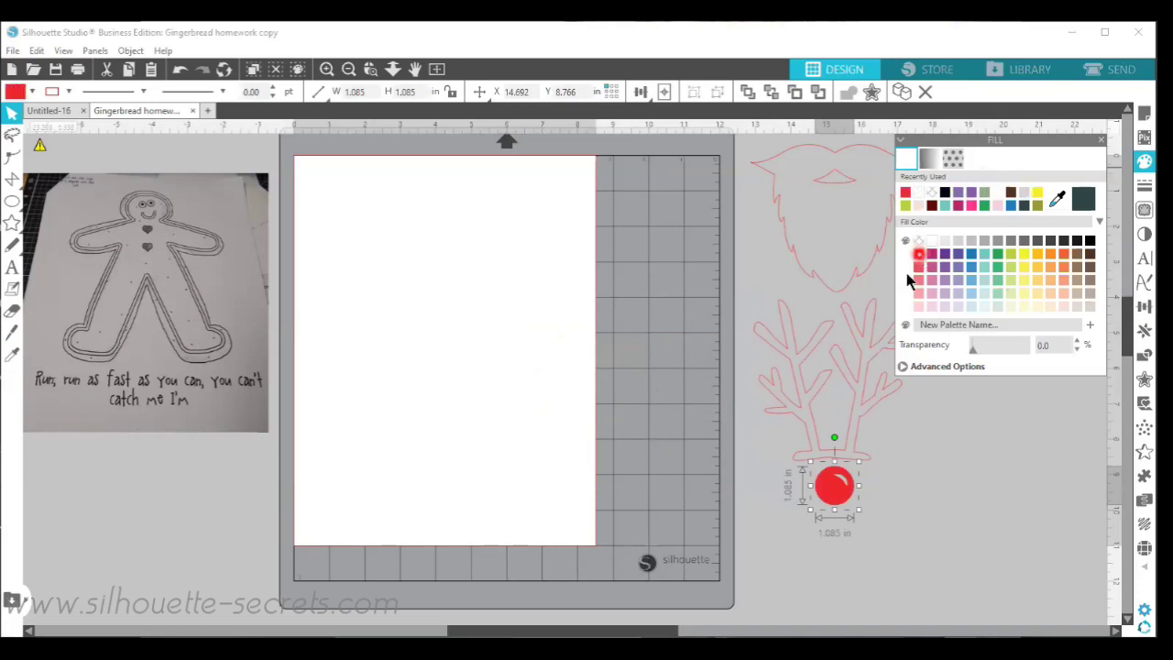
{"action": "left_click", "coordinate": [849, 431]}
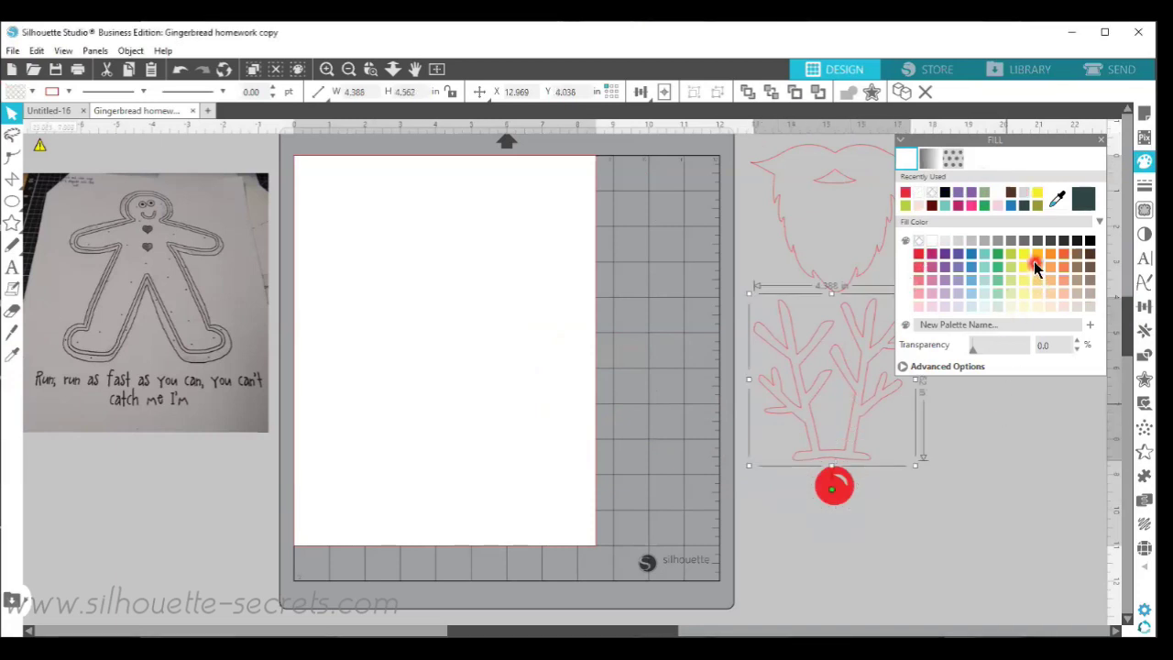
{"action": "left_click", "coordinate": [1089, 256]}
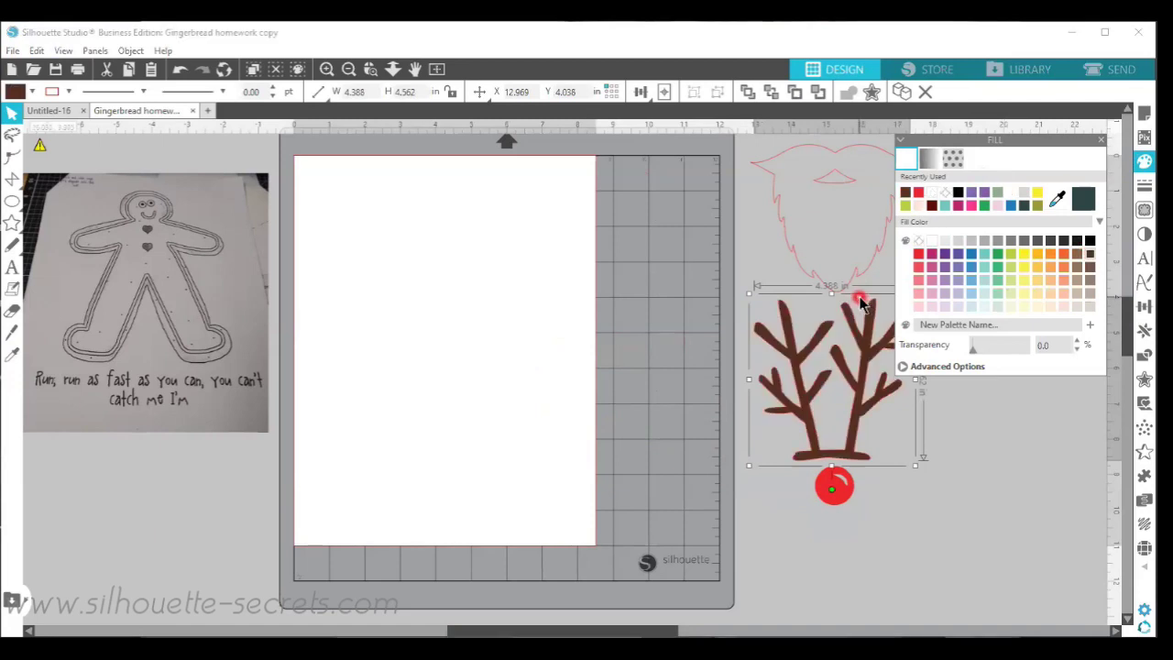
Fill the jagged beard with white
{"action": "left_click", "coordinate": [858, 265]}
{"action": "left_click", "coordinate": [931, 192]}
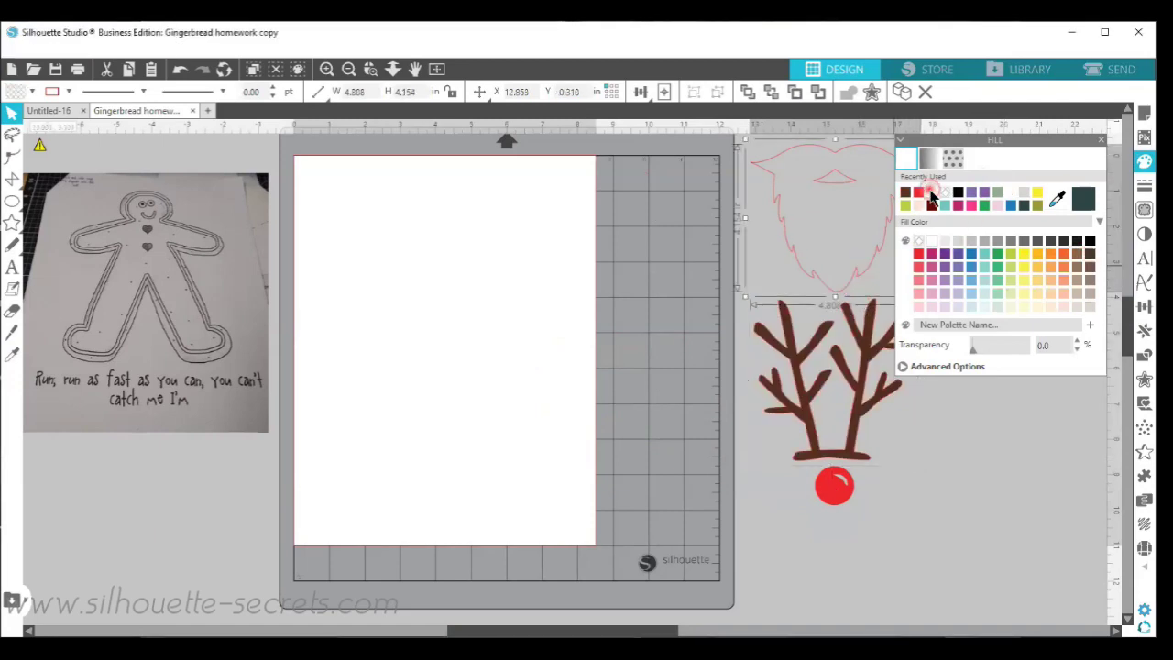
{"action": "left_click", "coordinate": [798, 254]}
{"action": "left_click", "coordinate": [927, 235]}
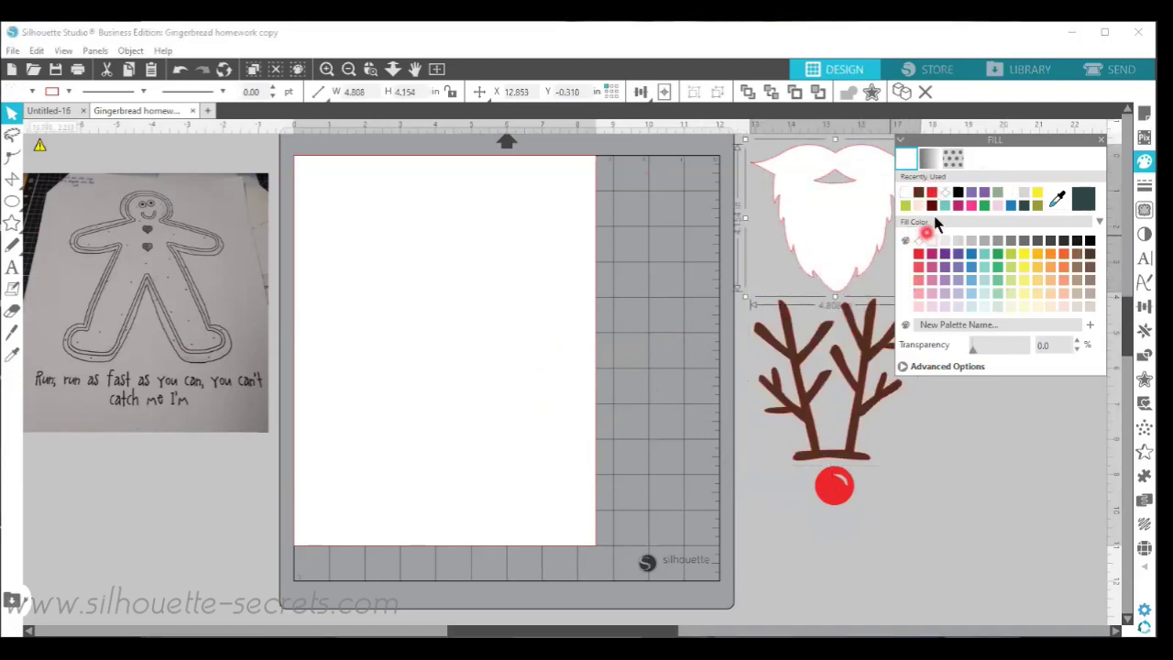
{"action": "left_click", "coordinate": [388, 285]}
{"action": "left_click", "coordinate": [165, 235]}
{"action": "left_click", "coordinate": [126, 263]}
{"action": "left_click", "coordinate": [126, 263]}
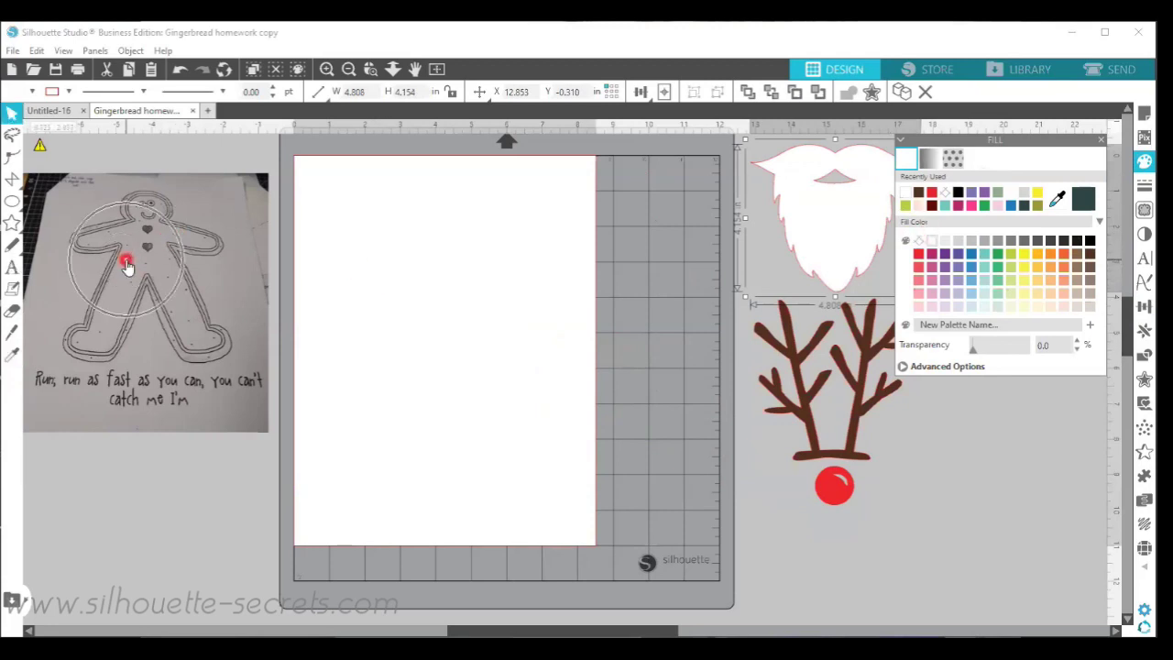
{"action": "left_click", "coordinate": [135, 264]}
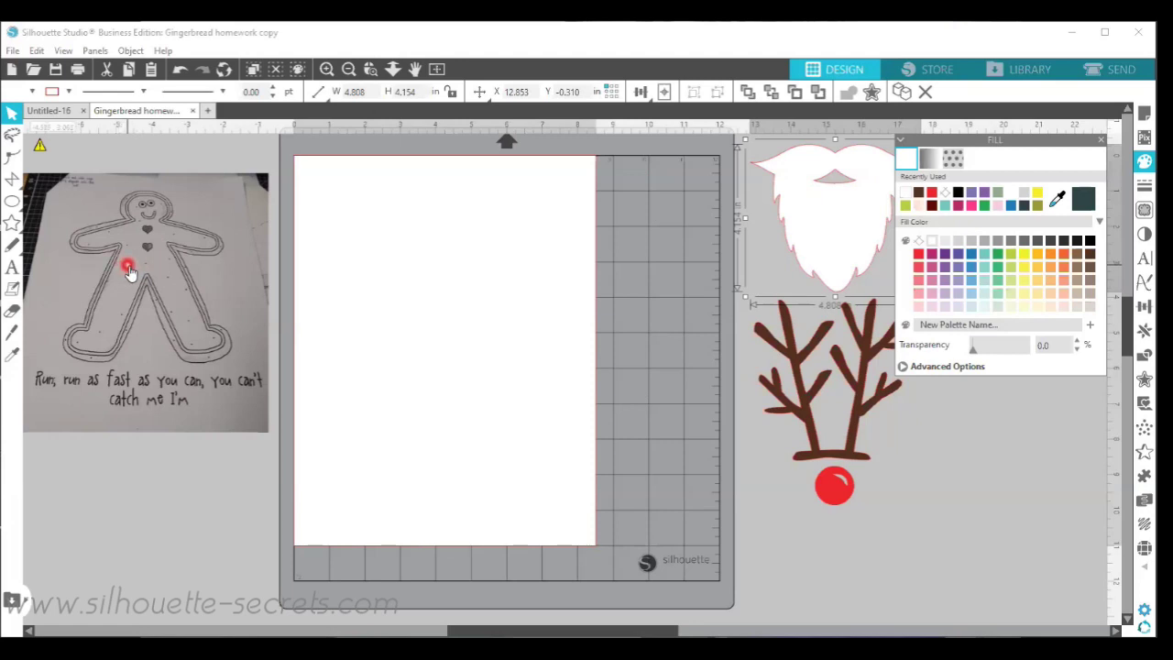
{"action": "left_click", "coordinate": [113, 249]}
{"action": "left_click", "coordinate": [133, 254]}
{"action": "left_click", "coordinate": [132, 249]}
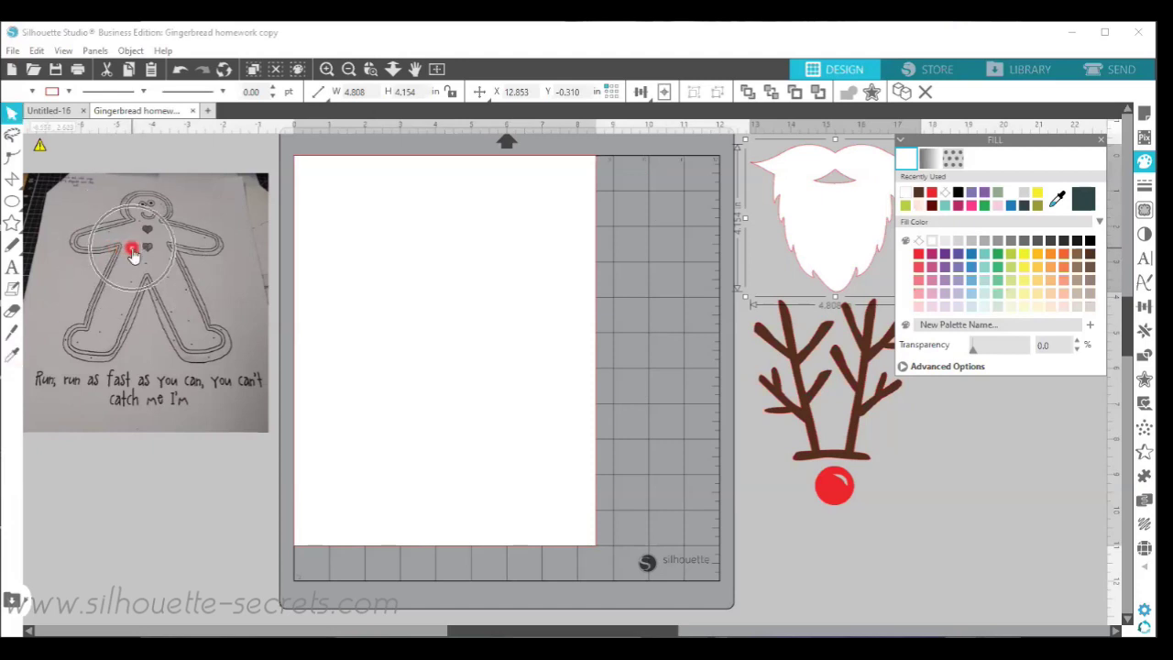
{"action": "left_click", "coordinate": [133, 249]}
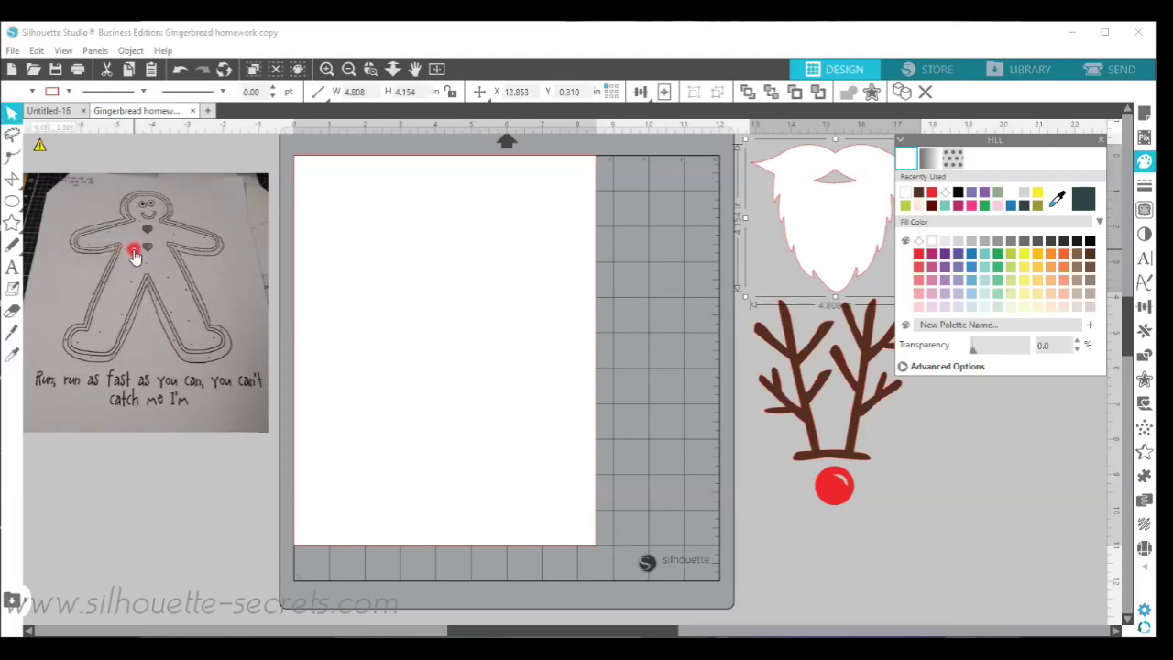
{"action": "left_click", "coordinate": [128, 253]}
Open the Gingerbread Scan PDF and import its current page as a grouped vector
{"action": "left_click", "coordinate": [33, 69]}
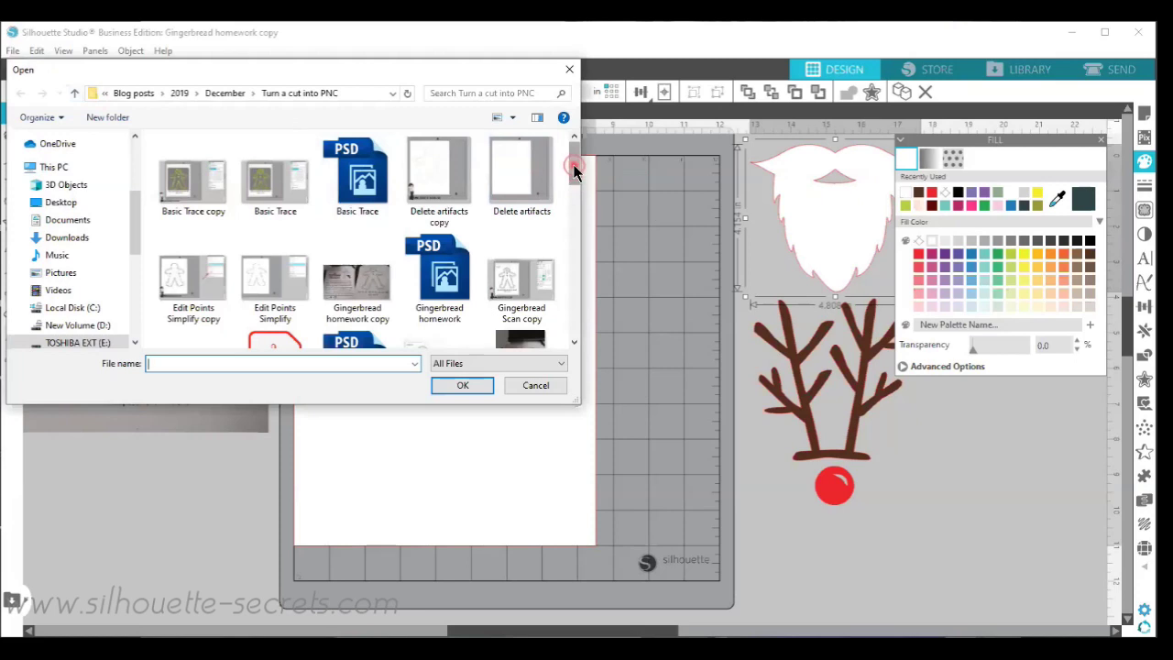
{"action": "left_click_drag", "start_coordinate": [573, 164], "coordinate": [573, 203]}
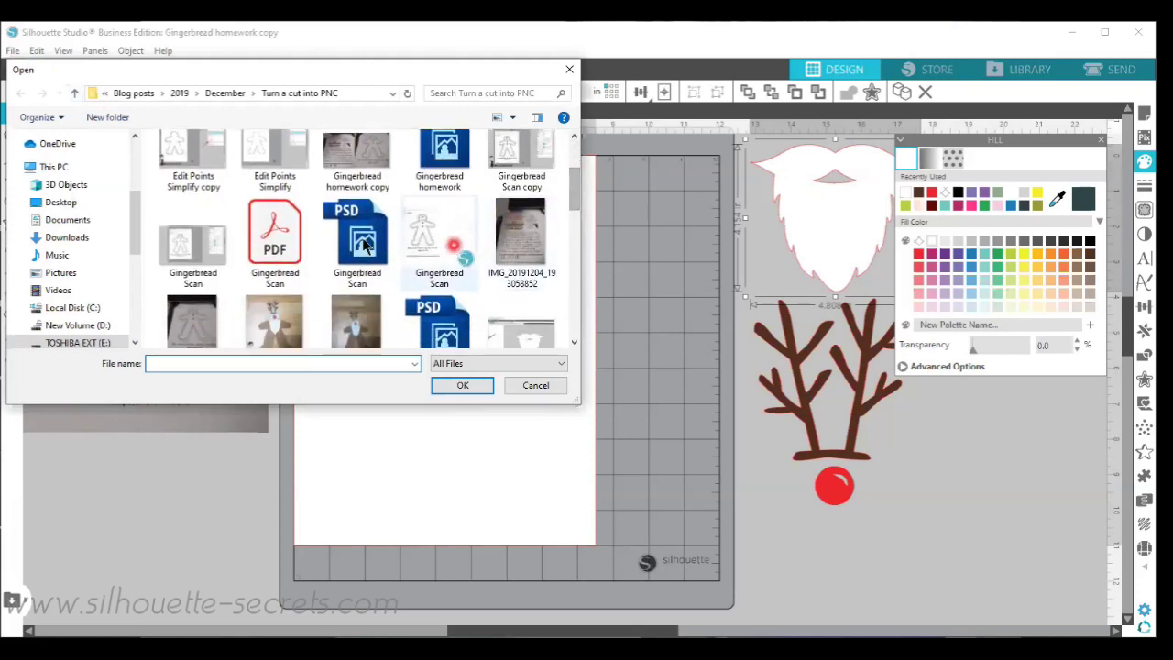
{"action": "left_click", "coordinate": [275, 241]}
{"action": "double_click", "coordinate": [275, 241]}
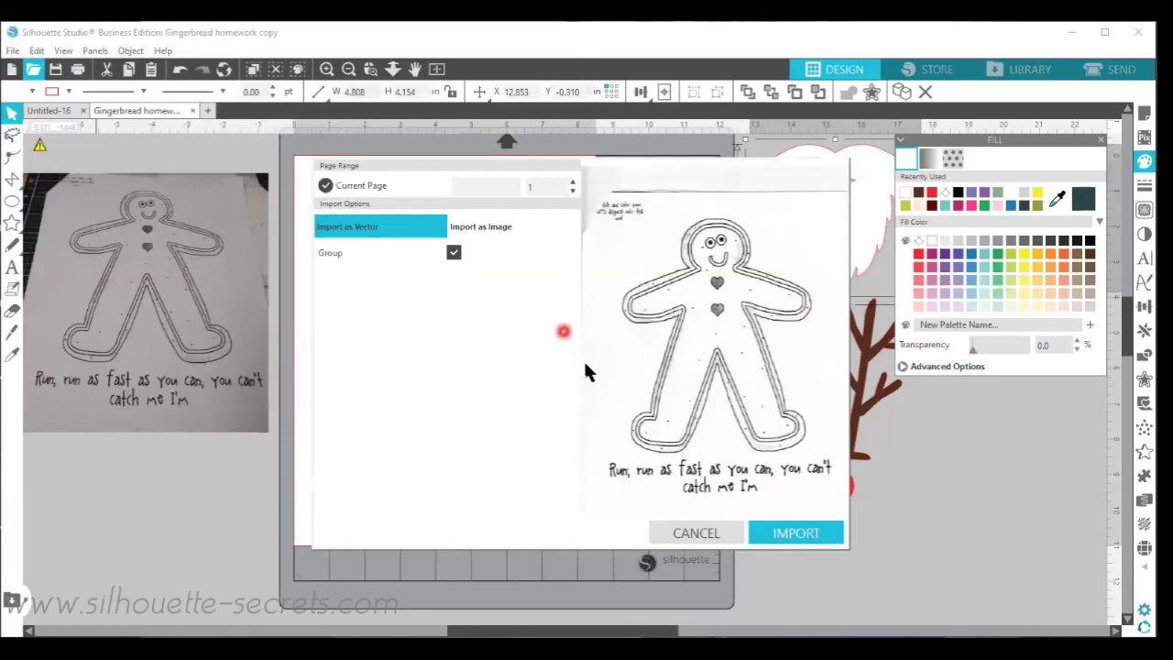
{"action": "left_click", "coordinate": [562, 405]}
{"action": "left_click", "coordinate": [393, 229]}
{"action": "left_click", "coordinate": [481, 231]}
{"action": "left_click", "coordinate": [786, 533]}
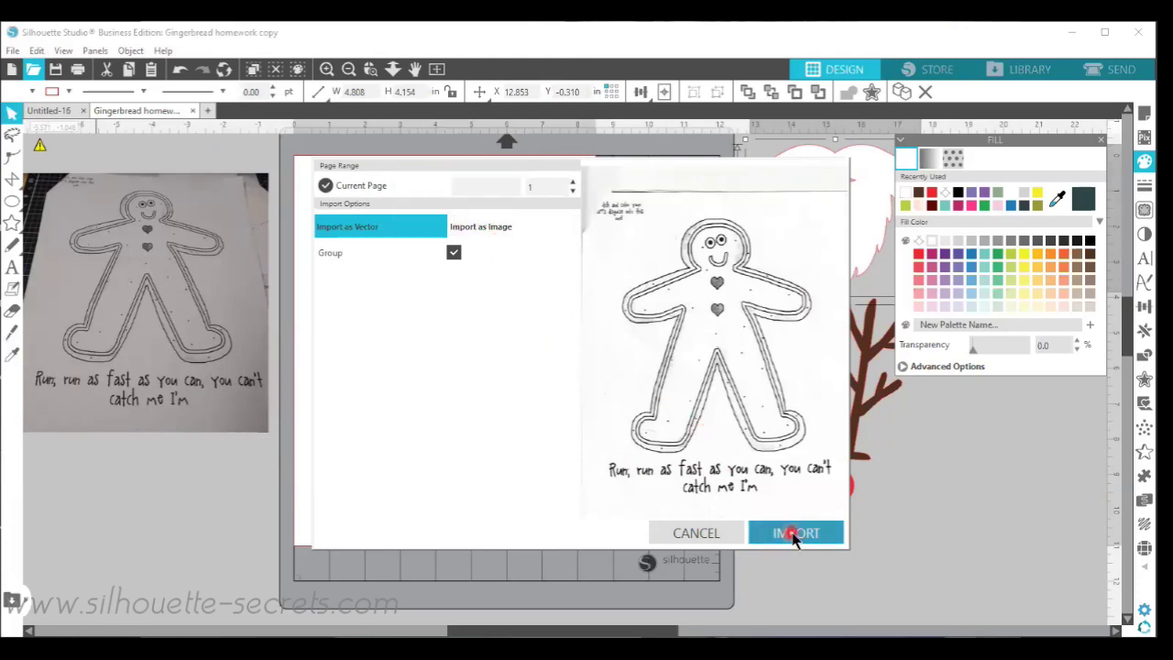
Compare the imported scan with the photo in the Gingerbread homework copy document, ending on the scan
{"action": "left_click", "coordinate": [607, 421]}
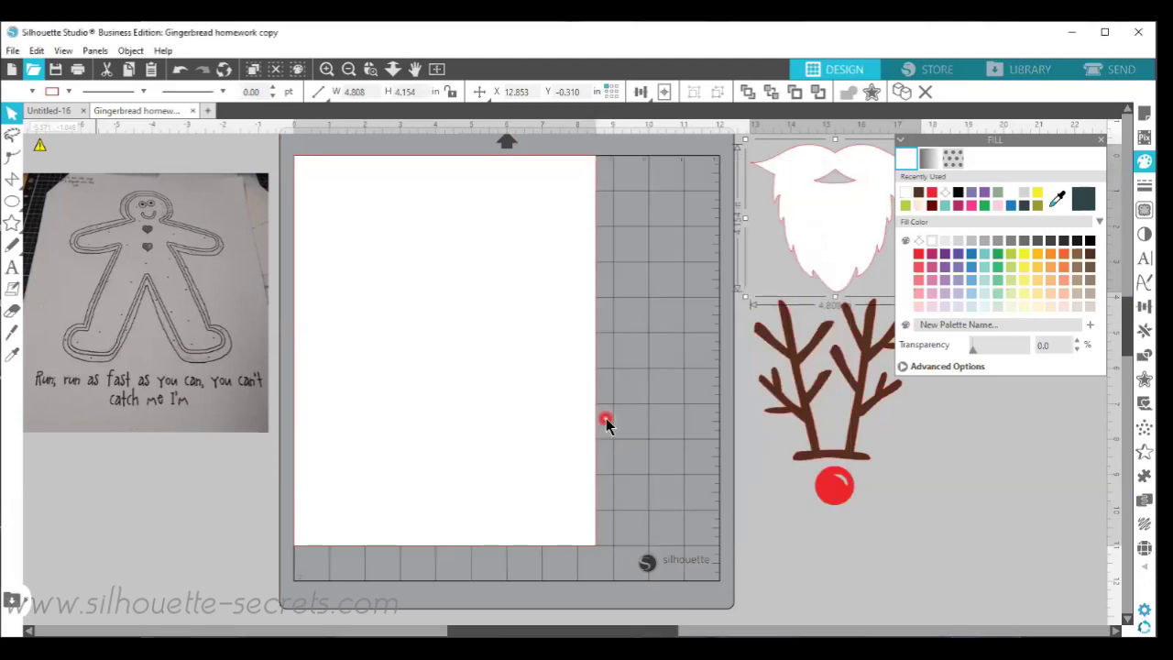
{"action": "key", "text": "ctrl"}
{"action": "key", "text": "ctrl"}
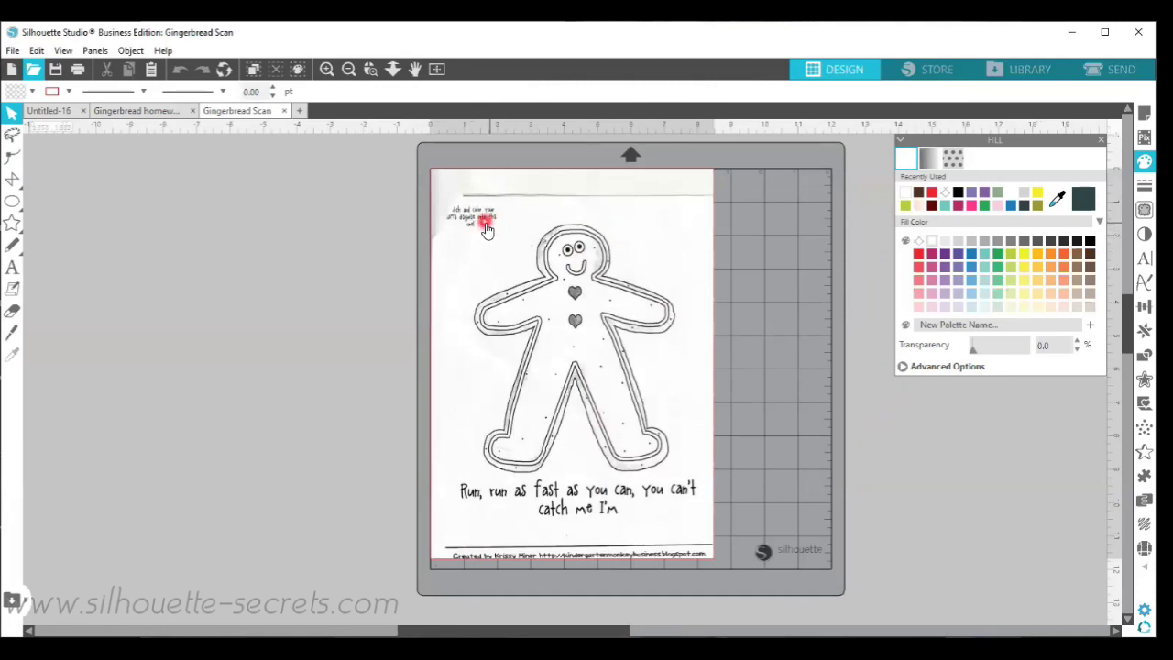
{"action": "left_click", "coordinate": [152, 117]}
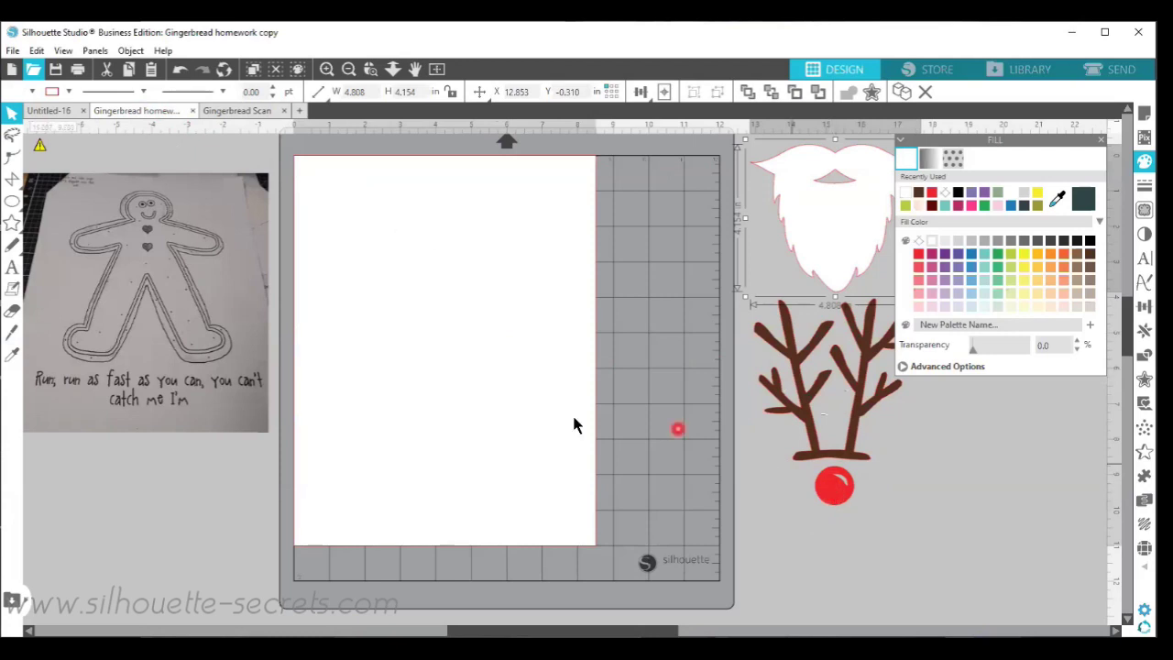
{"action": "left_click", "coordinate": [246, 118]}
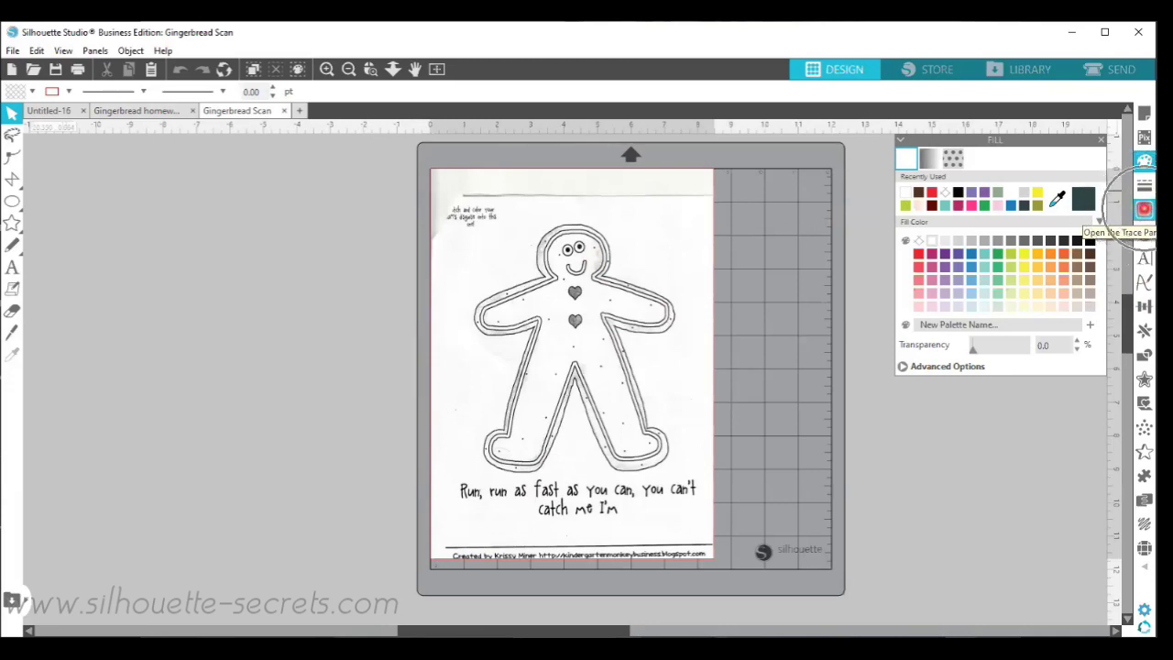
Select a trace area around the whole gingerbread man, leaving out the caption beneath his feet
{"action": "left_click", "coordinate": [1144, 211]}
{"action": "left_click", "coordinate": [970, 197]}
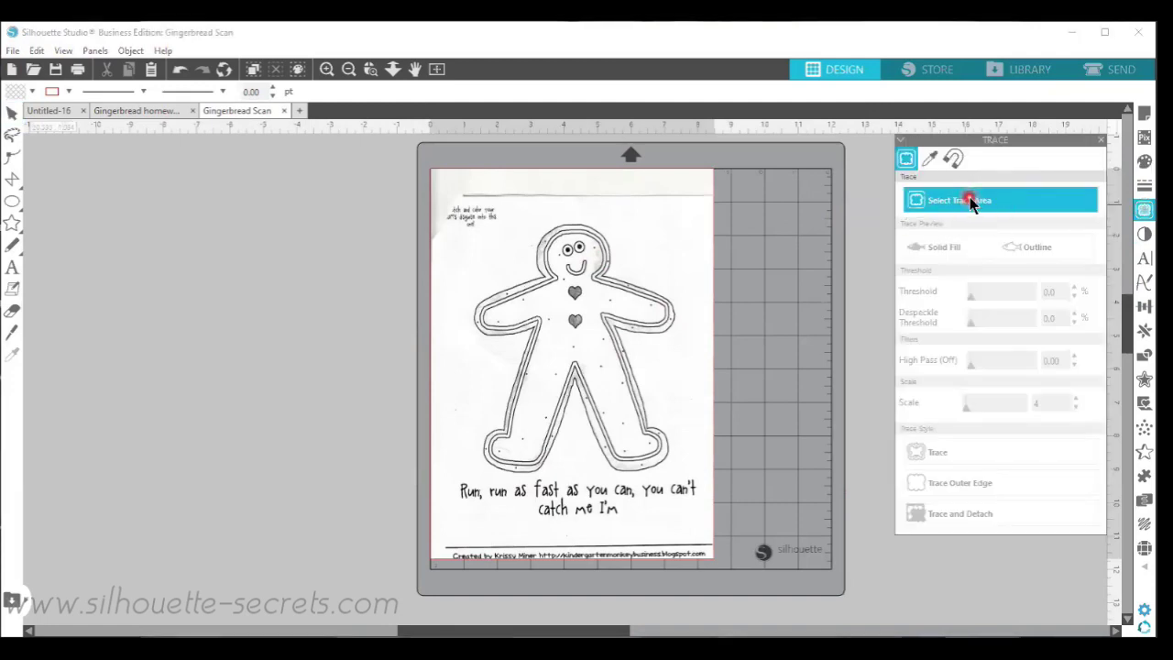
{"action": "left_click", "coordinate": [441, 198]}
{"action": "mouse_move", "coordinate": [440, 198]}
{"action": "left_mouse_down"}
{"action": "mouse_move", "coordinate": [485, 260]}
{"action": "mouse_move", "coordinate": [581, 315]}
{"action": "mouse_move", "coordinate": [682, 428]}
{"action": "mouse_move", "coordinate": [701, 478]}
{"action": "left_mouse_up"}
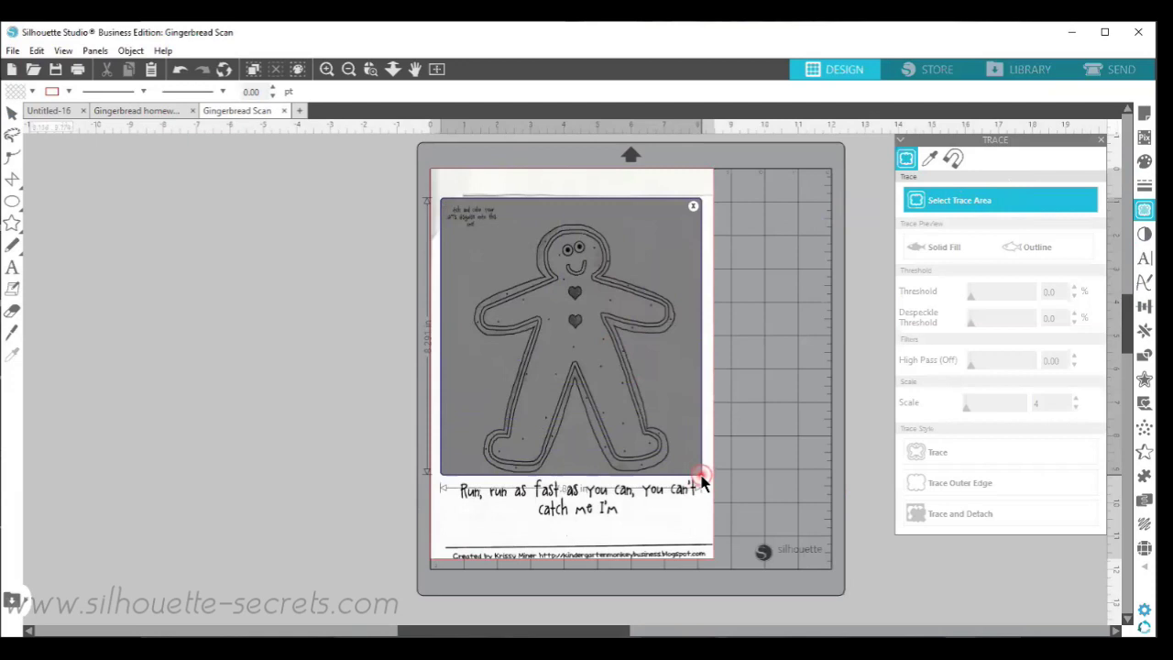
{"action": "left_click_drag", "start_coordinate": [701, 478], "coordinate": [701, 479]}
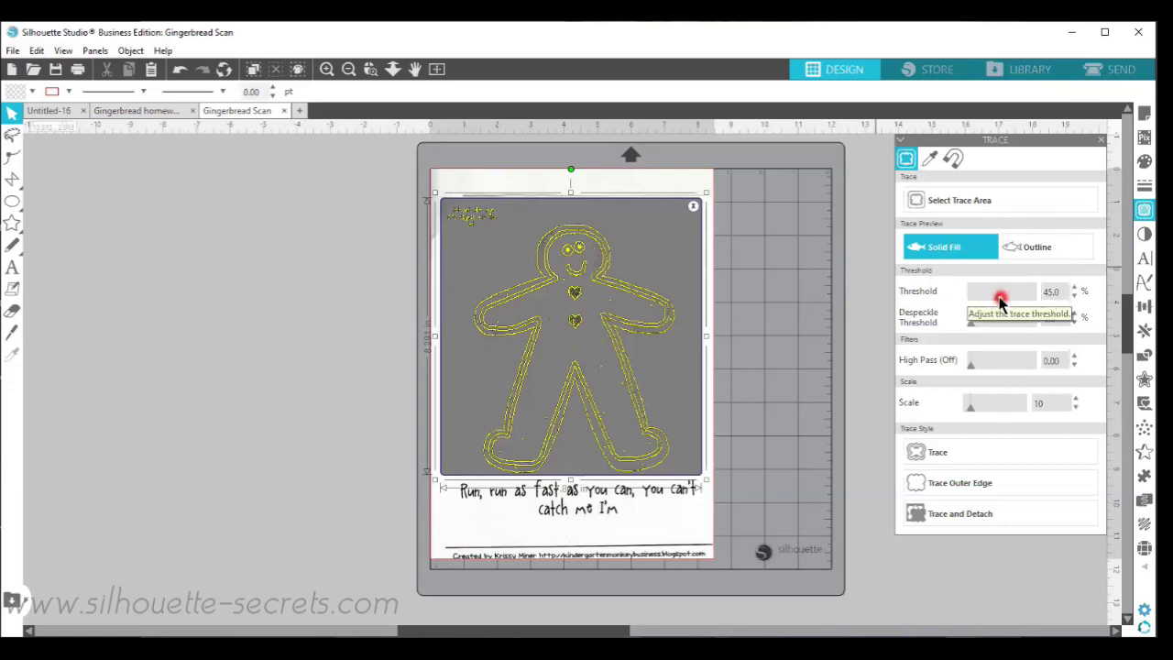
Raise the trace threshold to 92% and trace only the outer edge of the gingerbread man
{"action": "left_click_drag", "start_coordinate": [999, 298], "coordinate": [1023, 300]}
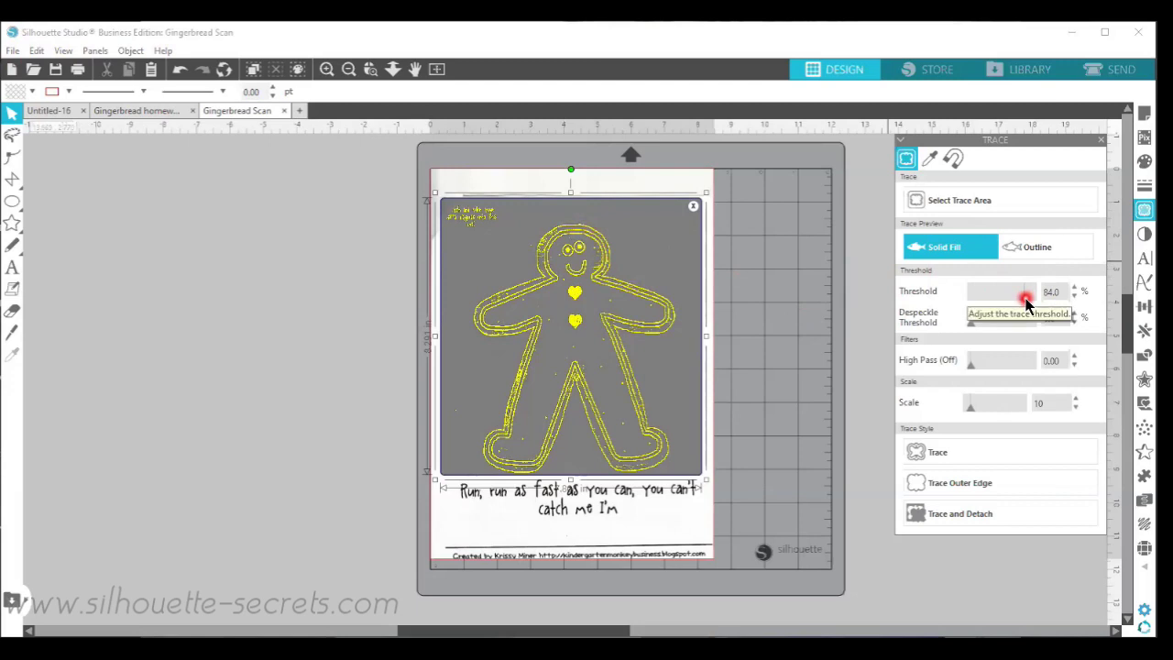
{"action": "left_click_drag", "start_coordinate": [1025, 301], "coordinate": [1029, 303]}
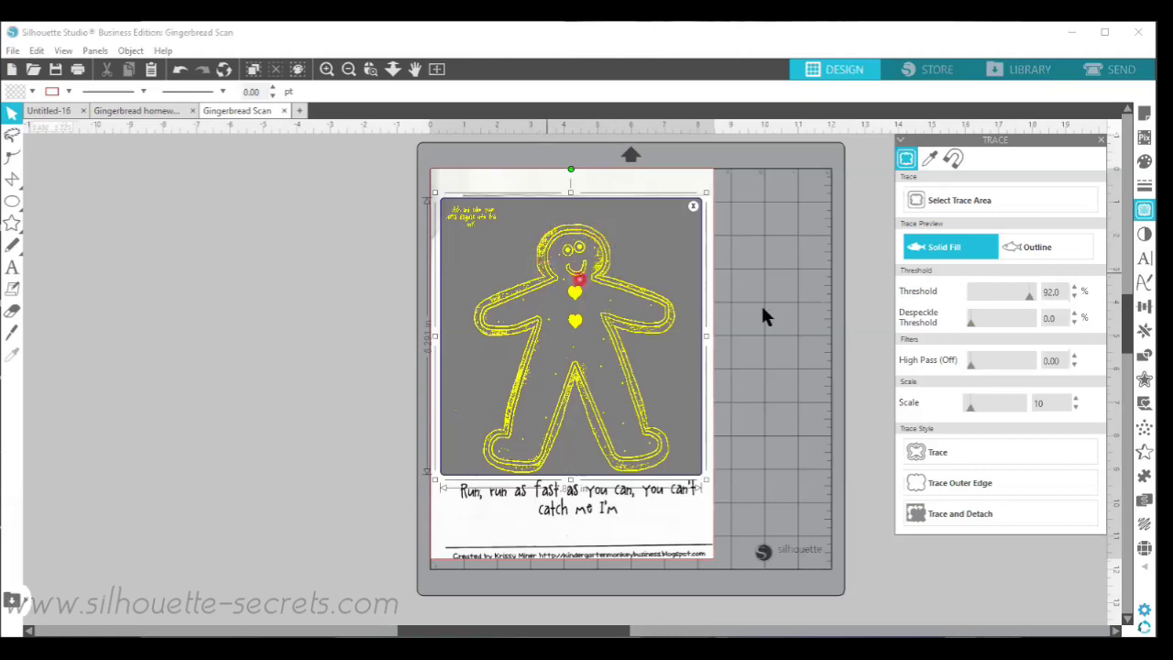
{"action": "left_click", "coordinate": [943, 482]}
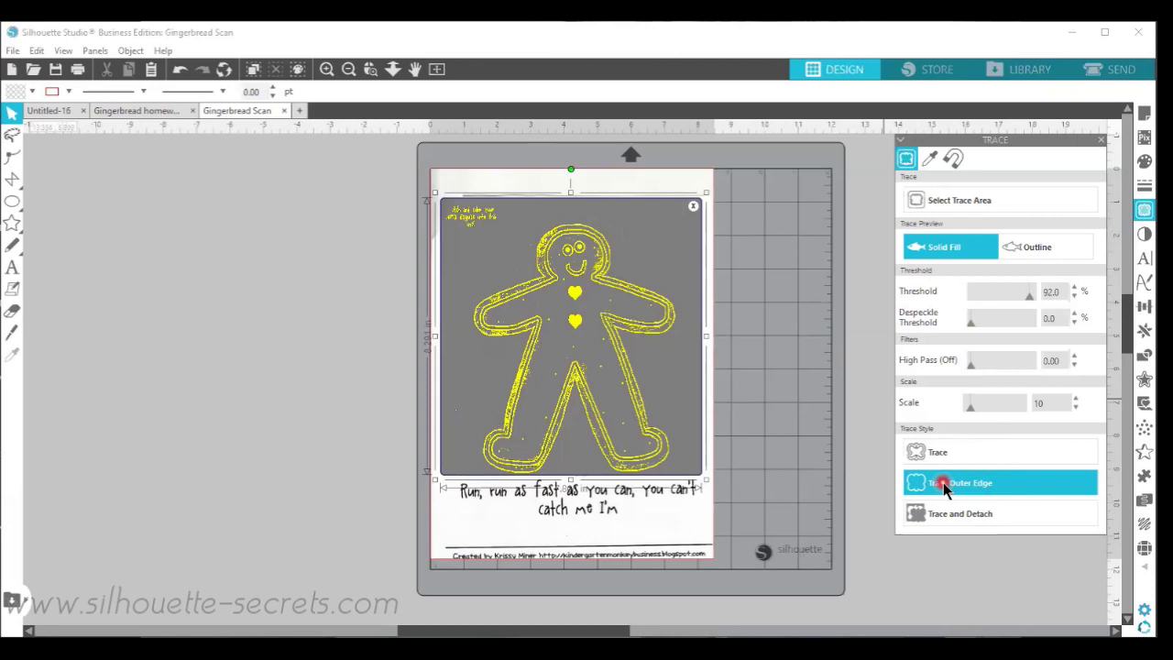
Move the scanned image off the mat to the left of the trace lines
{"action": "left_click", "coordinate": [713, 418]}
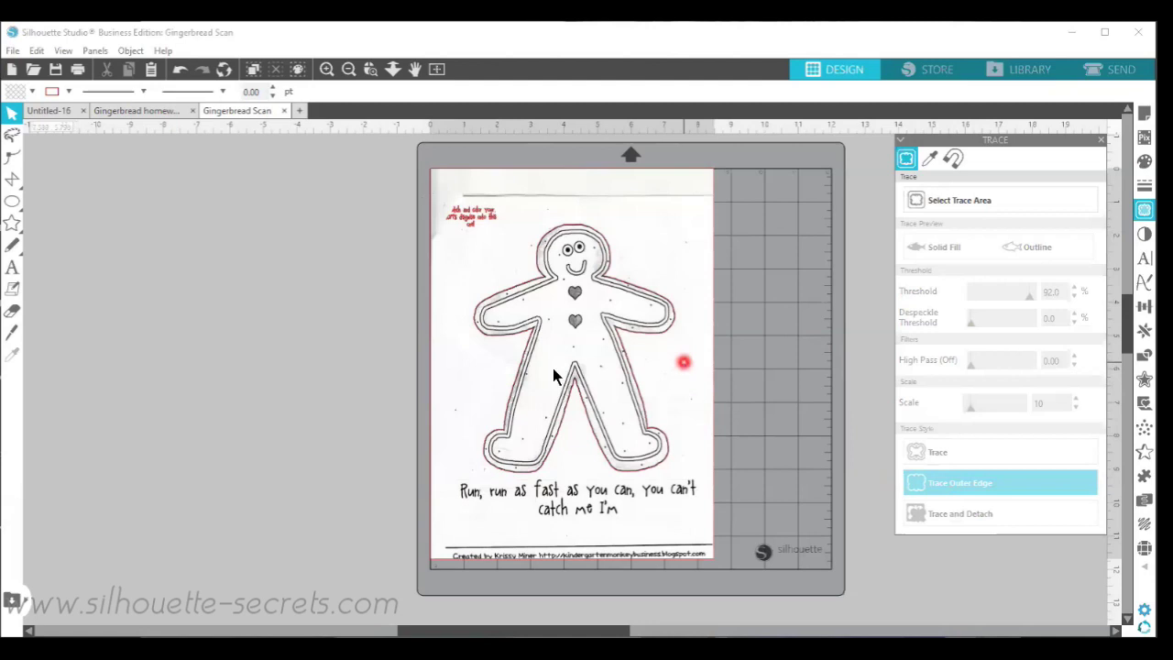
{"action": "mouse_move", "coordinate": [552, 367]}
{"action": "left_mouse_down"}
{"action": "mouse_move", "coordinate": [434, 379]}
{"action": "mouse_move", "coordinate": [310, 361]}
{"action": "left_mouse_up"}
{"action": "left_click", "coordinate": [568, 332]}
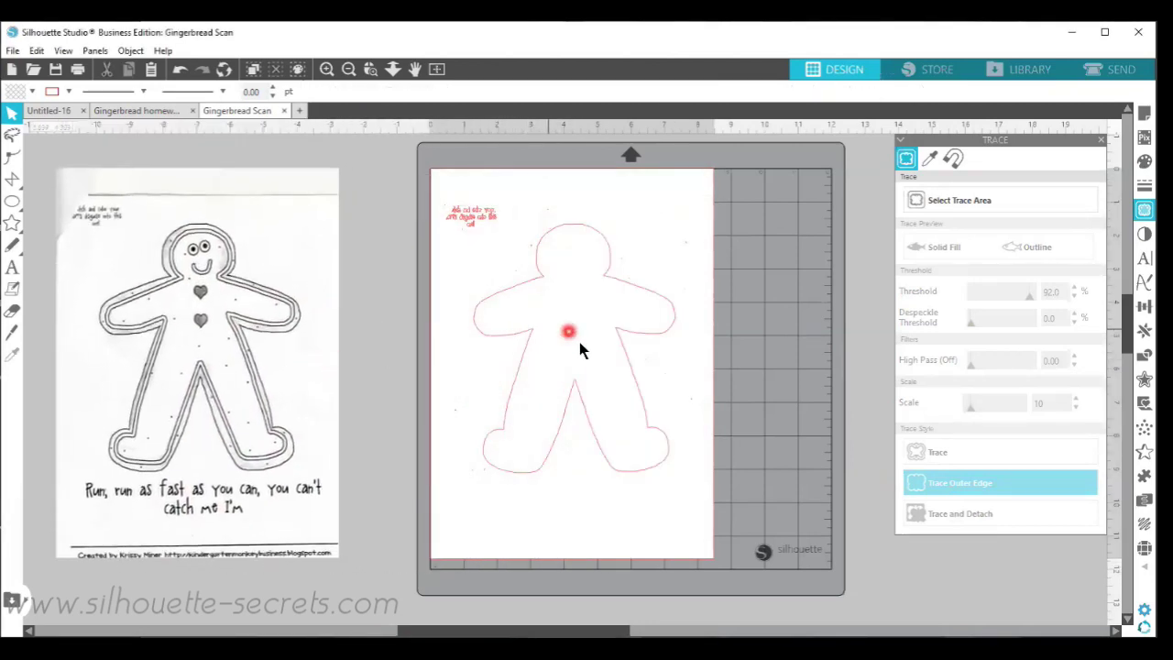
Release the trace's compound path and delete the stray specks and small text, keeping only the gingerbread outline
{"action": "left_click", "coordinate": [609, 280]}
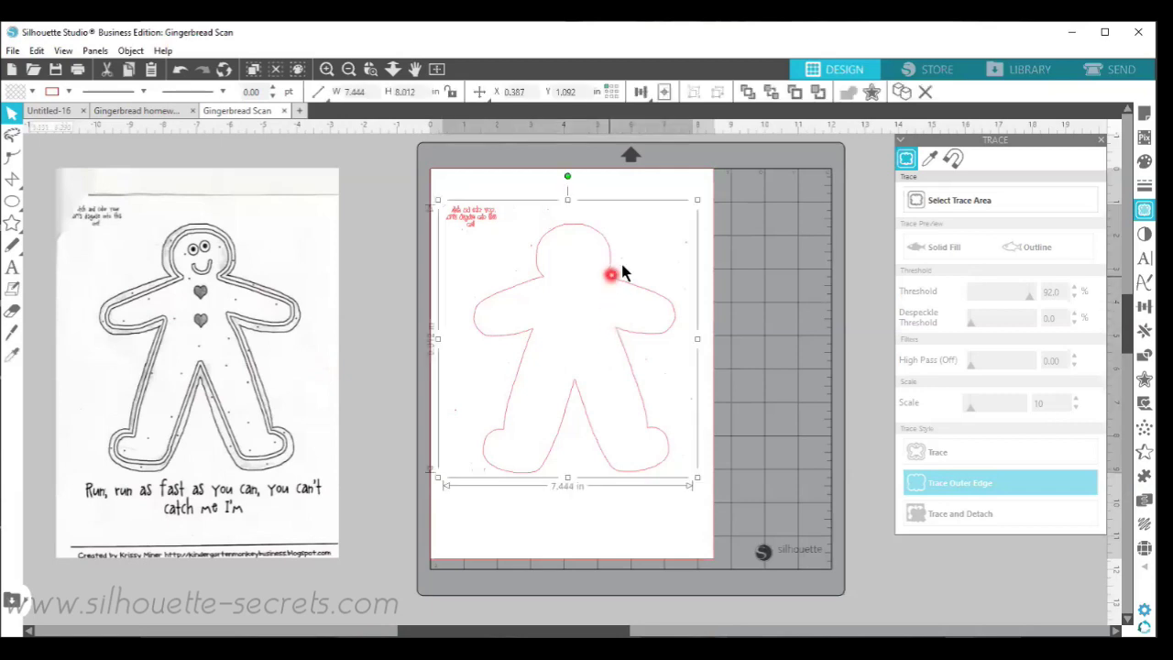
{"action": "right_click", "coordinate": [489, 220]}
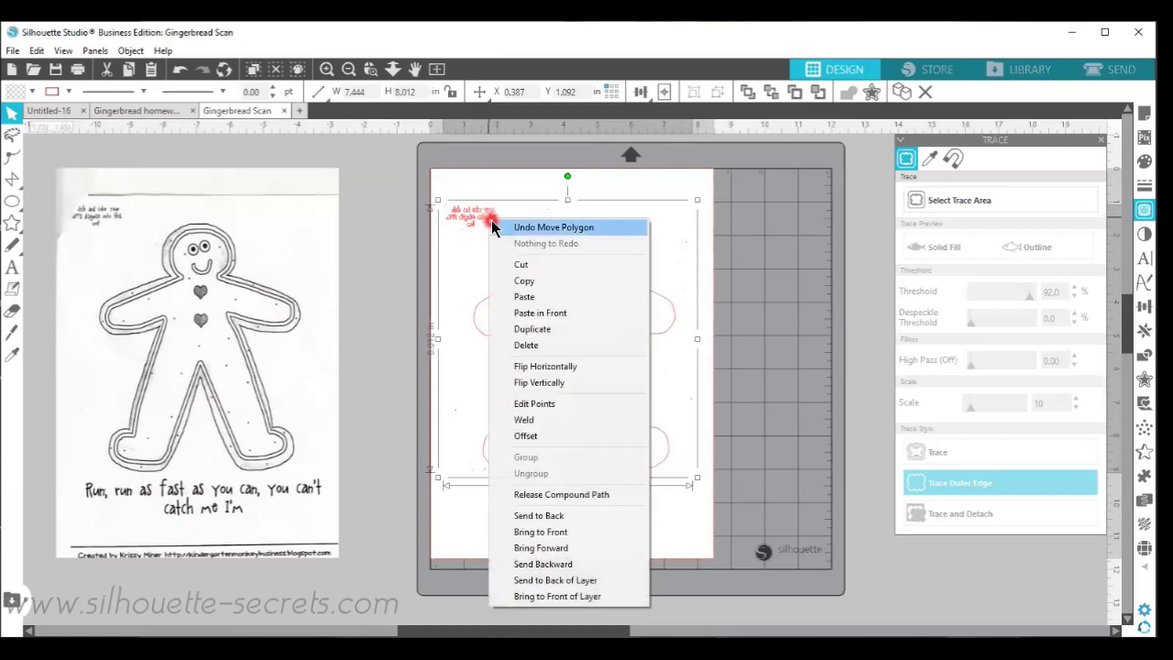
{"action": "left_click", "coordinate": [629, 494]}
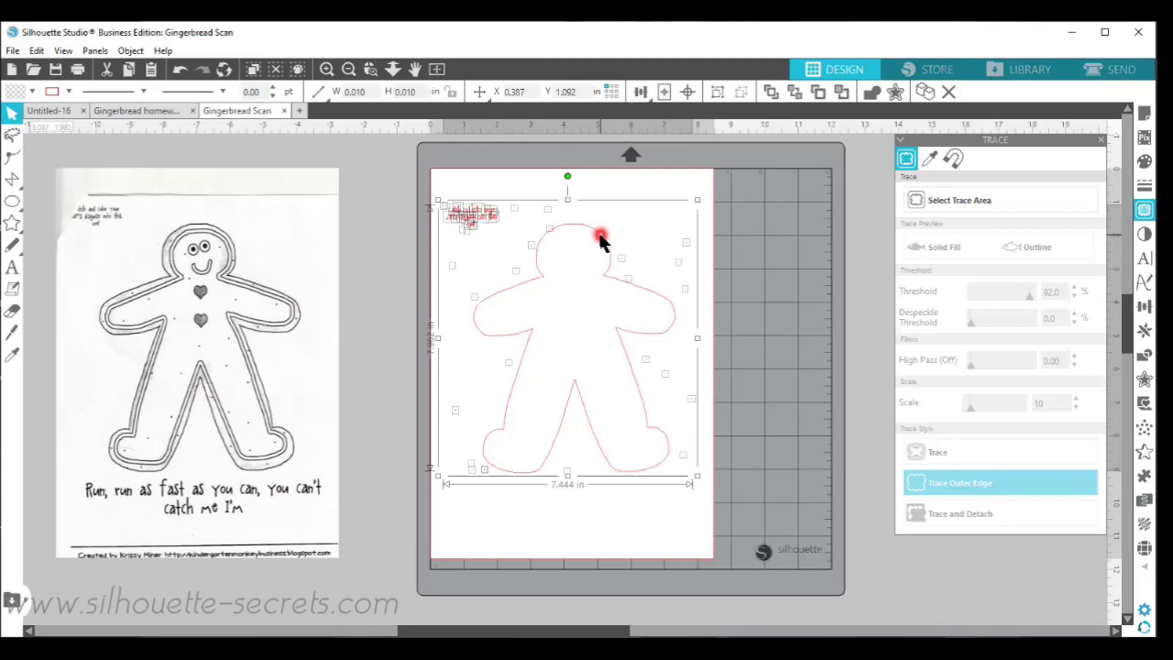
{"action": "left_click", "coordinate": [601, 240]}
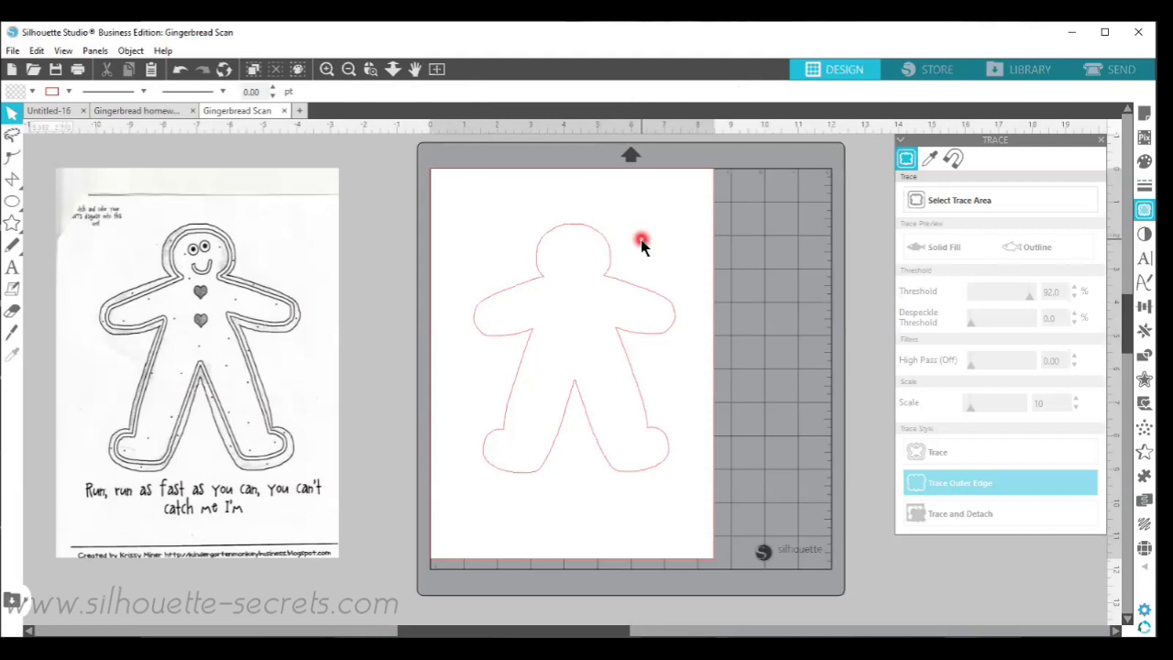
Open the gingerbread outline for point editing and simplify its points
{"action": "left_click", "coordinate": [608, 244]}
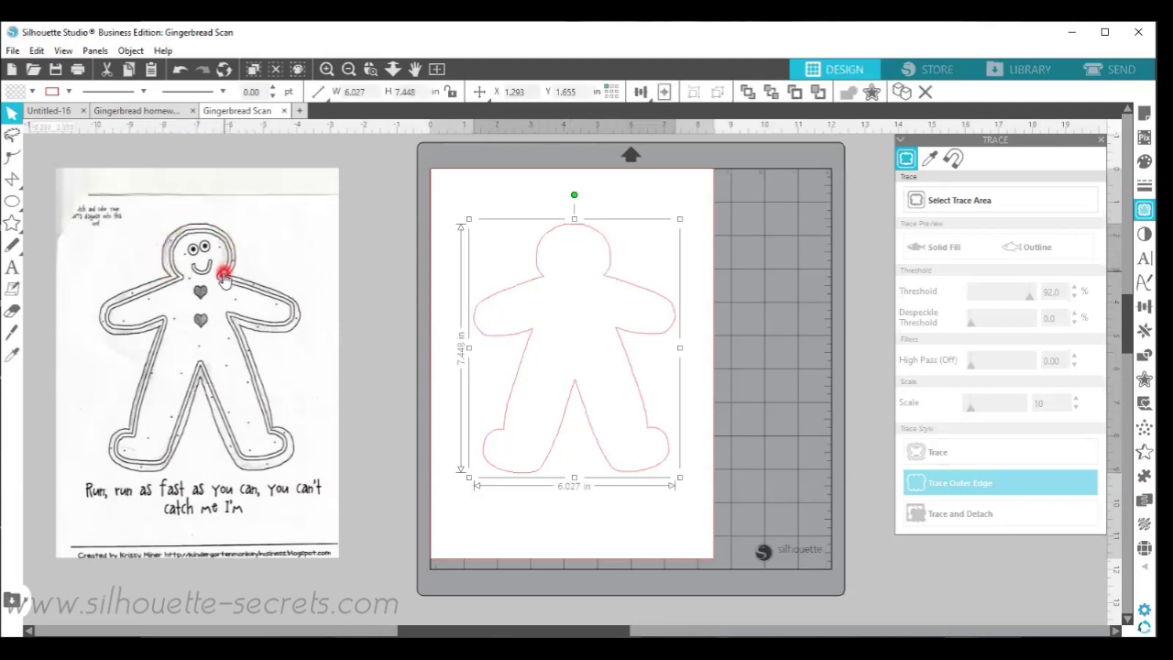
{"action": "double_click", "coordinate": [605, 238]}
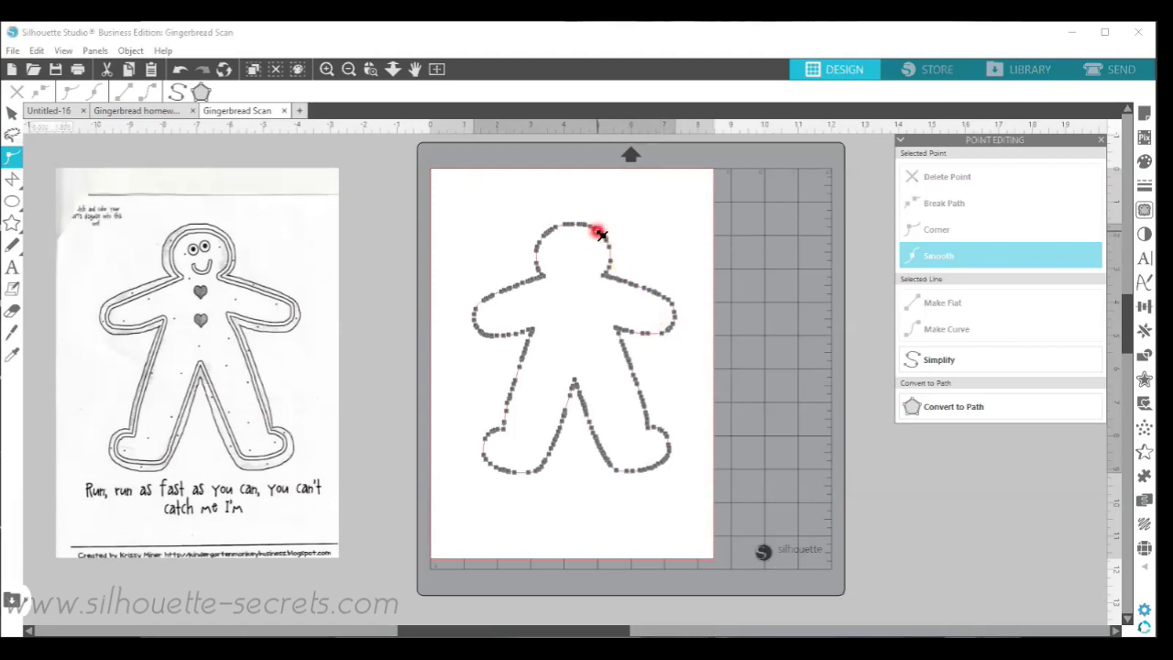
{"action": "left_click_drag", "start_coordinate": [607, 226], "coordinate": [593, 229]}
{"action": "left_click_drag", "start_coordinate": [597, 232], "coordinate": [598, 233]}
{"action": "left_click", "coordinate": [577, 227]}
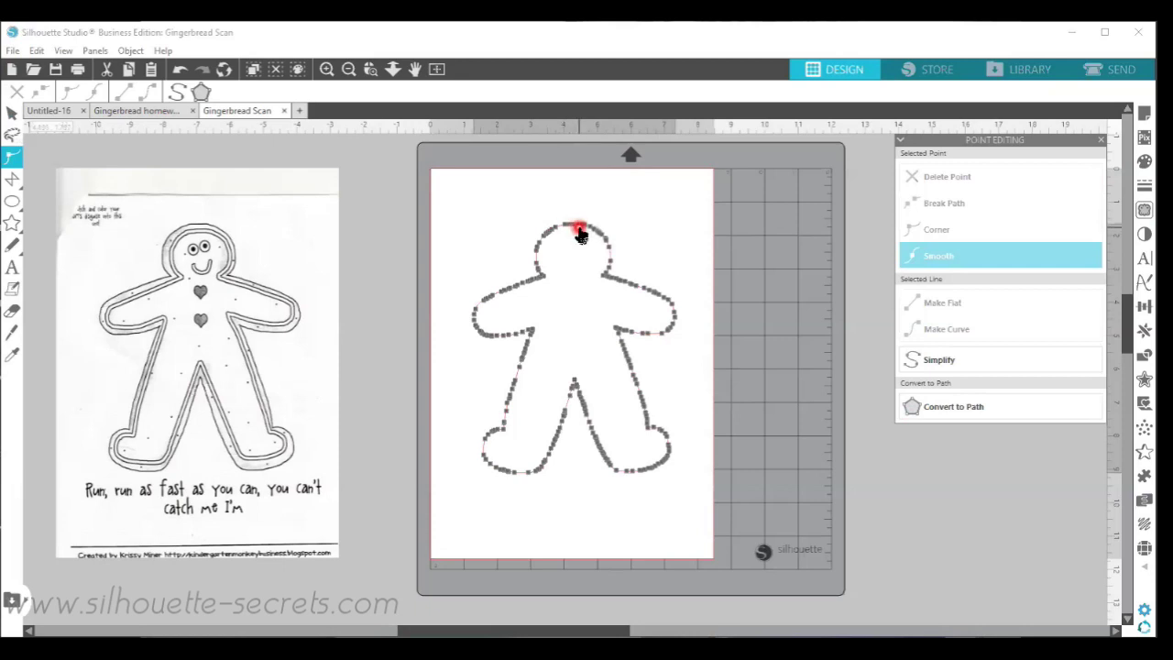
{"action": "left_click", "coordinate": [931, 362]}
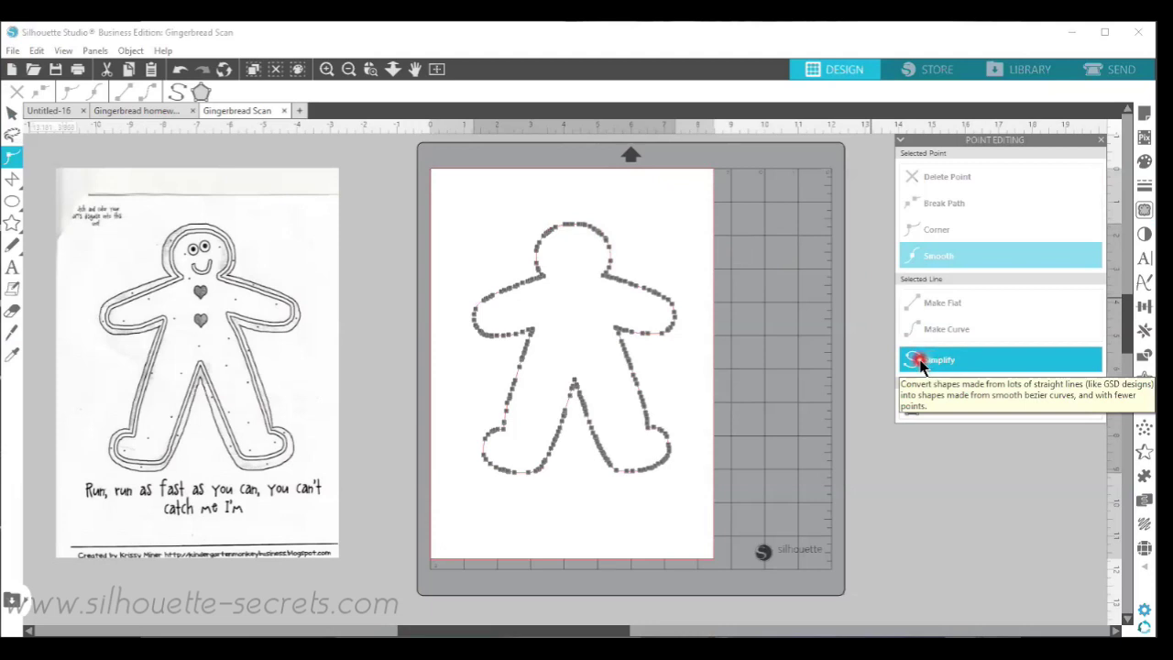
{"action": "left_click", "coordinate": [922, 363]}
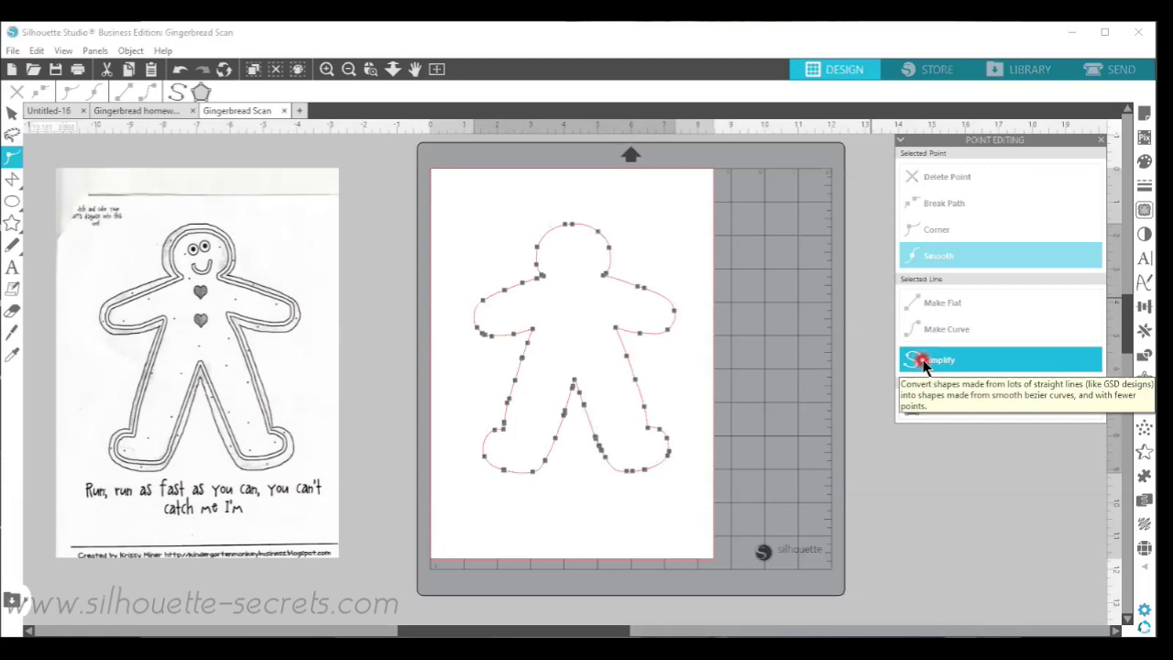
{"action": "left_click", "coordinate": [924, 361]}
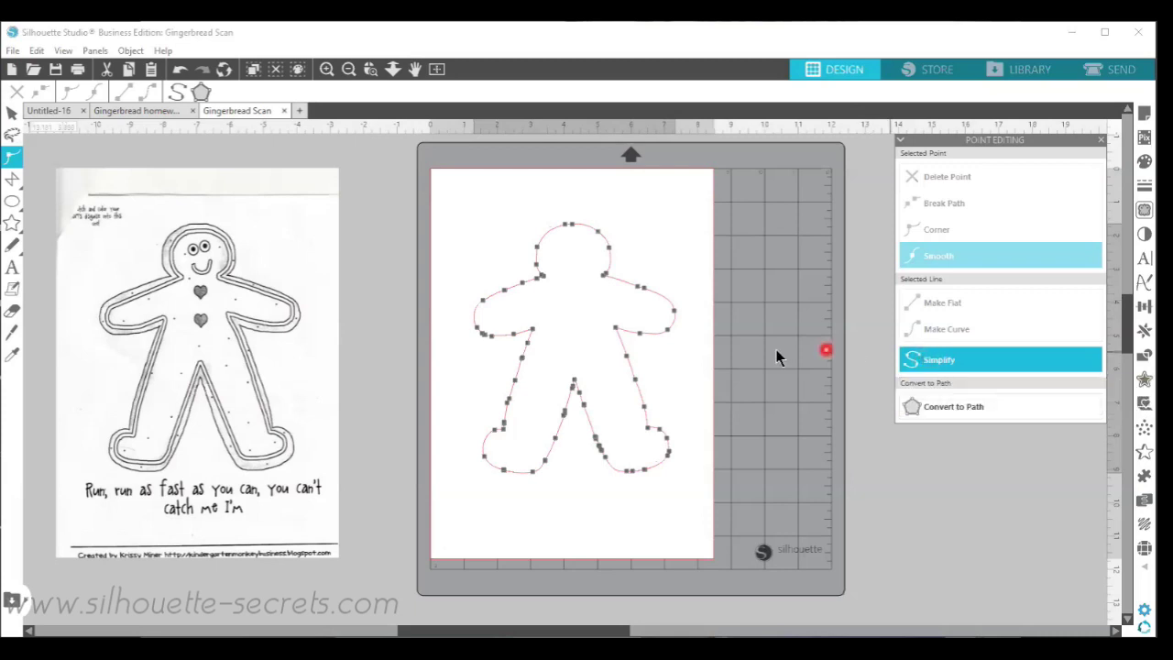
Move two points on the left side of the gingerbread man's head inward and delete the one nearest the crown
{"action": "left_click", "coordinate": [586, 221]}
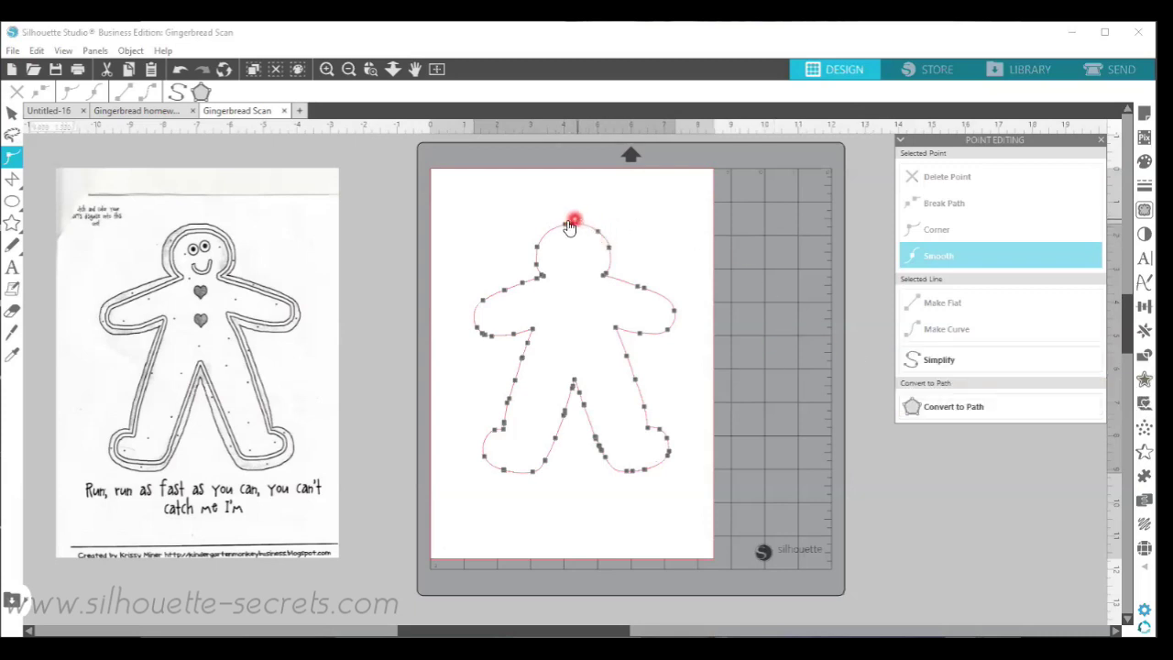
{"action": "left_click", "coordinate": [600, 229]}
{"action": "left_click", "coordinate": [651, 234]}
{"action": "left_click", "coordinate": [162, 246]}
{"action": "left_click_drag", "start_coordinate": [541, 267], "coordinate": [567, 289]}
{"action": "left_click", "coordinate": [567, 289]}
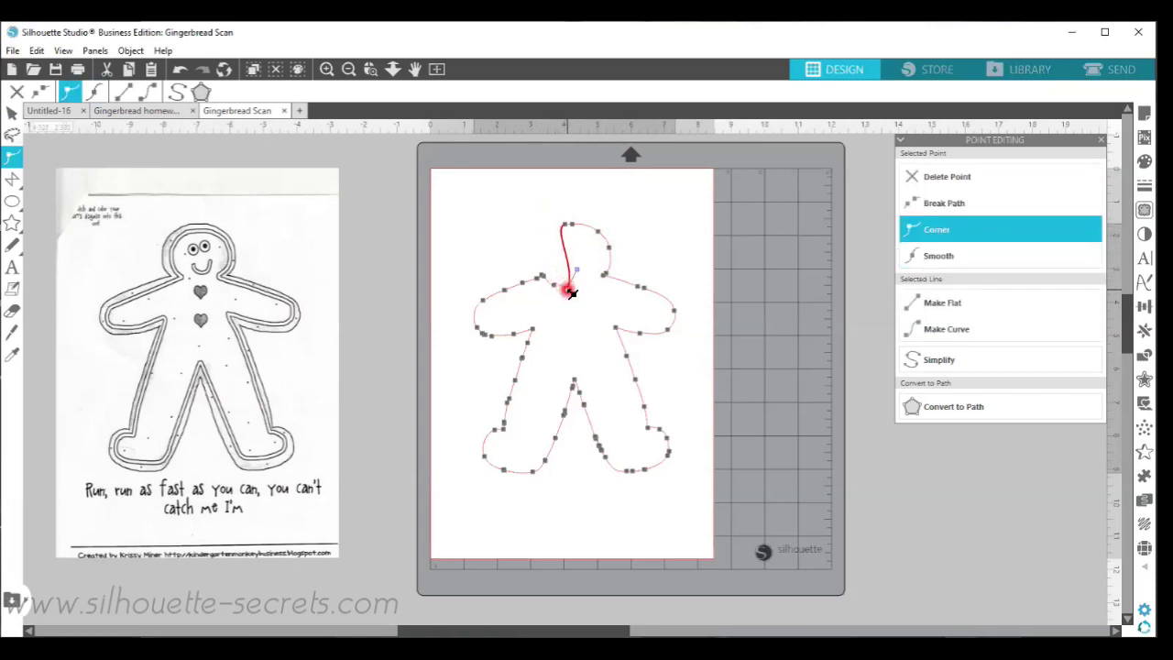
{"action": "key", "text": "Delete"}
Delete the remaining head points of the gingerbread outline, leaving a neckline between the two shoulders
{"action": "left_click", "coordinate": [567, 224]}
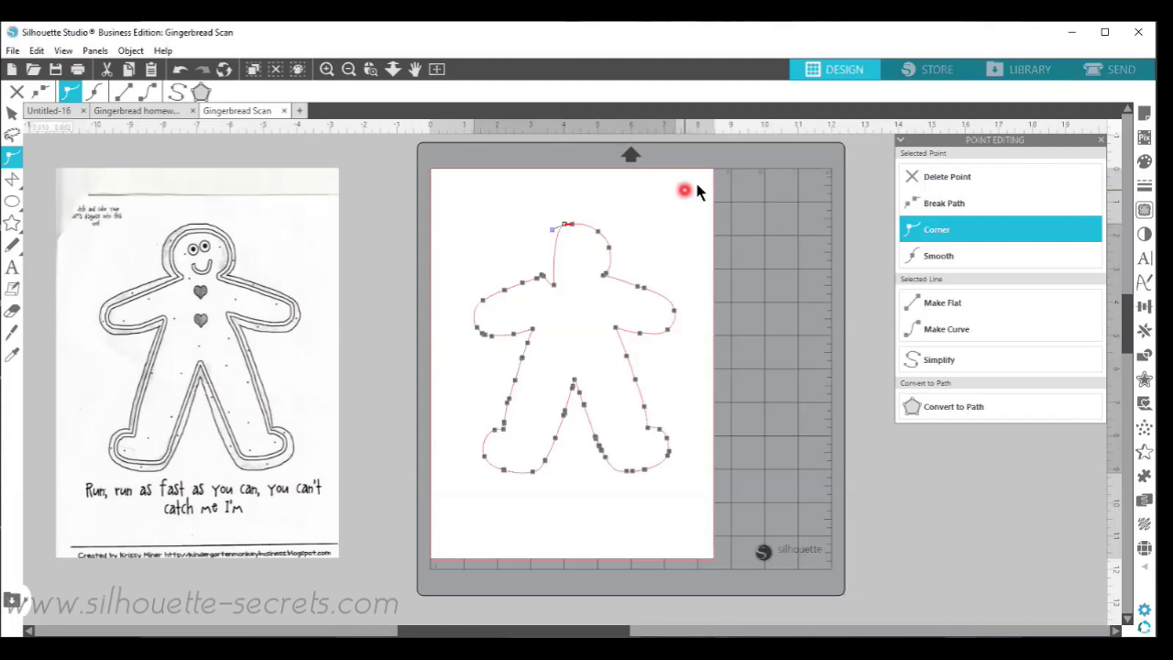
{"action": "left_click", "coordinate": [958, 178]}
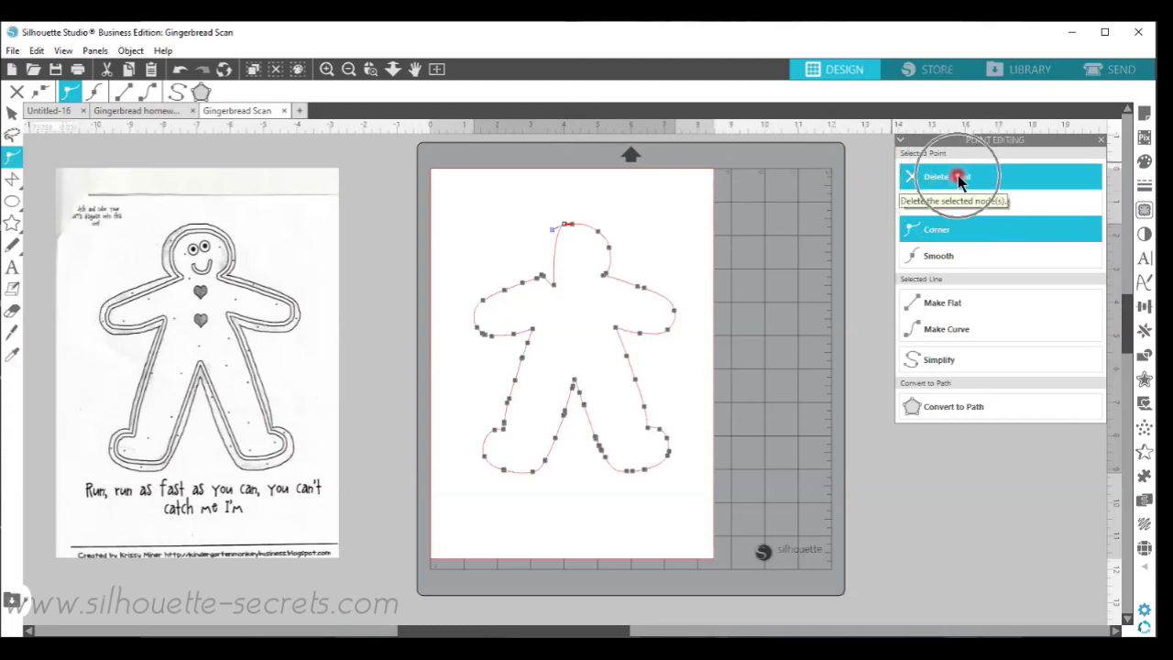
{"action": "left_click", "coordinate": [561, 227]}
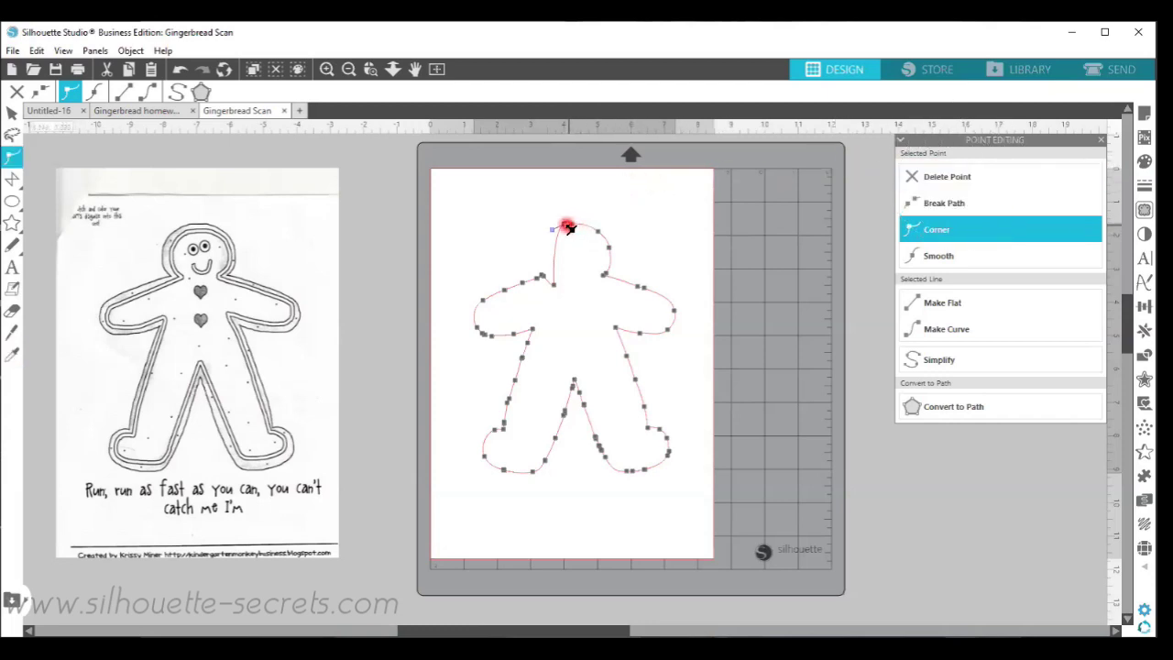
{"action": "left_click", "coordinate": [534, 207]}
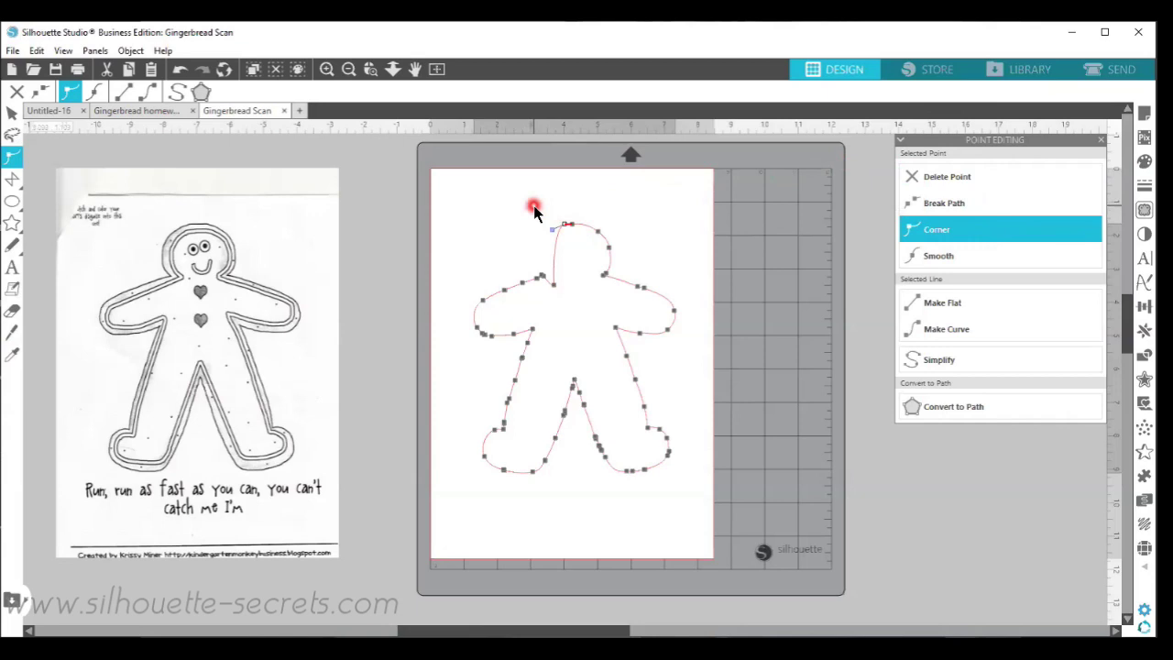
{"action": "mouse_move", "coordinate": [536, 212]}
{"action": "left_mouse_down"}
{"action": "mouse_move", "coordinate": [613, 247]}
{"action": "mouse_move", "coordinate": [614, 260]}
{"action": "mouse_move", "coordinate": [601, 243]}
{"action": "mouse_move", "coordinate": [575, 269]}
{"action": "mouse_move", "coordinate": [612, 252]}
{"action": "mouse_move", "coordinate": [595, 291]}
{"action": "mouse_move", "coordinate": [579, 285]}
{"action": "mouse_move", "coordinate": [597, 273]}
{"action": "mouse_move", "coordinate": [589, 264]}
{"action": "mouse_move", "coordinate": [570, 279]}
{"action": "mouse_move", "coordinate": [579, 273]}
{"action": "mouse_move", "coordinate": [585, 290]}
{"action": "mouse_move", "coordinate": [602, 264]}
{"action": "mouse_move", "coordinate": [608, 299]}
{"action": "mouse_move", "coordinate": [597, 288]}
{"action": "left_mouse_up"}
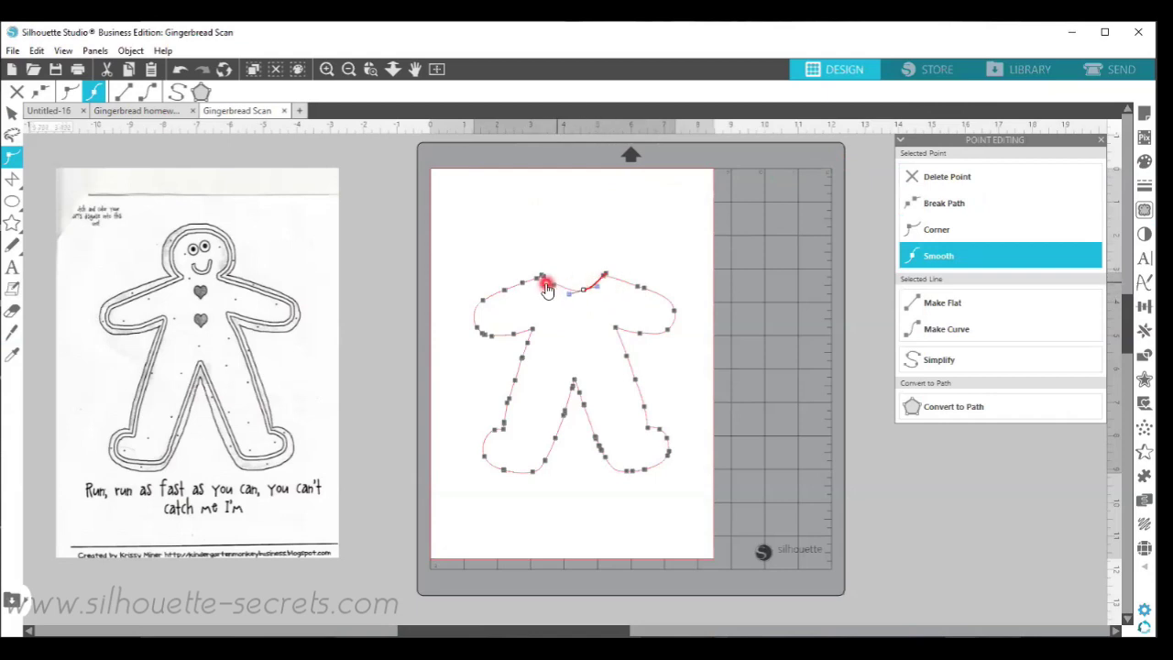
Reposition and adjust the neckline points between the shoulders to form a shallow scooped curve
{"action": "left_click", "coordinate": [553, 285]}
{"action": "mouse_move", "coordinate": [561, 288]}
{"action": "left_mouse_down"}
{"action": "mouse_move", "coordinate": [554, 275]}
{"action": "mouse_move", "coordinate": [563, 290]}
{"action": "left_mouse_up"}
{"action": "left_click", "coordinate": [541, 274]}
{"action": "left_click", "coordinate": [605, 274]}
{"action": "left_click", "coordinate": [564, 291]}
{"action": "left_click", "coordinate": [542, 277]}
{"action": "left_click", "coordinate": [641, 248]}
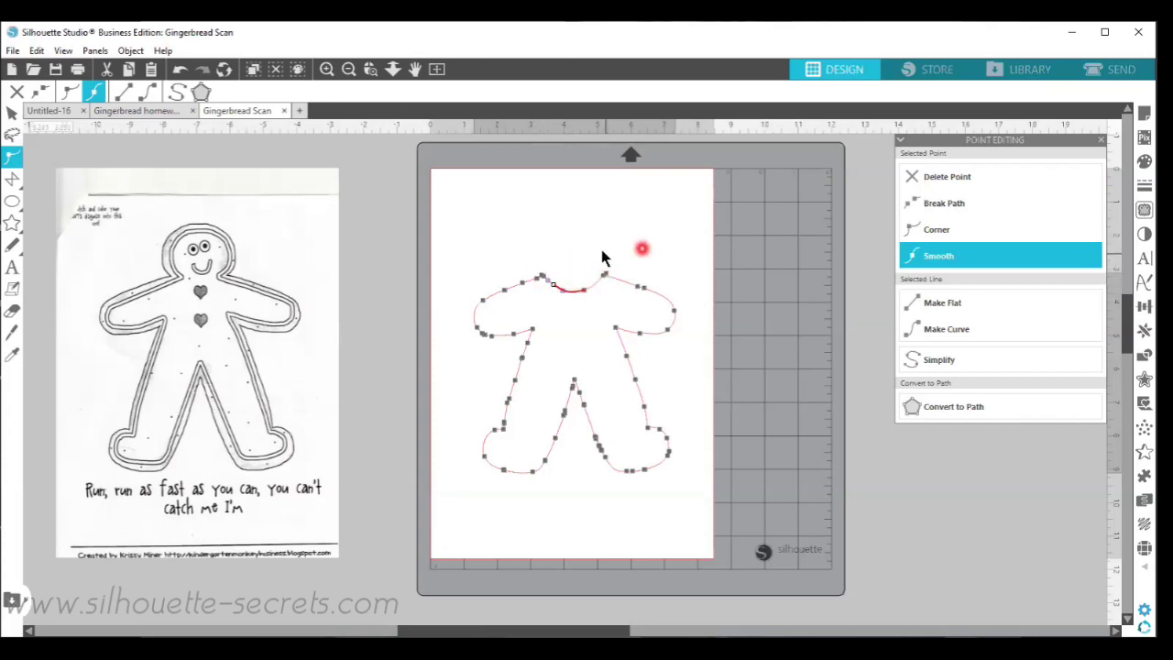
{"action": "left_click", "coordinate": [578, 284]}
{"action": "left_click", "coordinate": [582, 267]}
{"action": "key", "text": "i"}
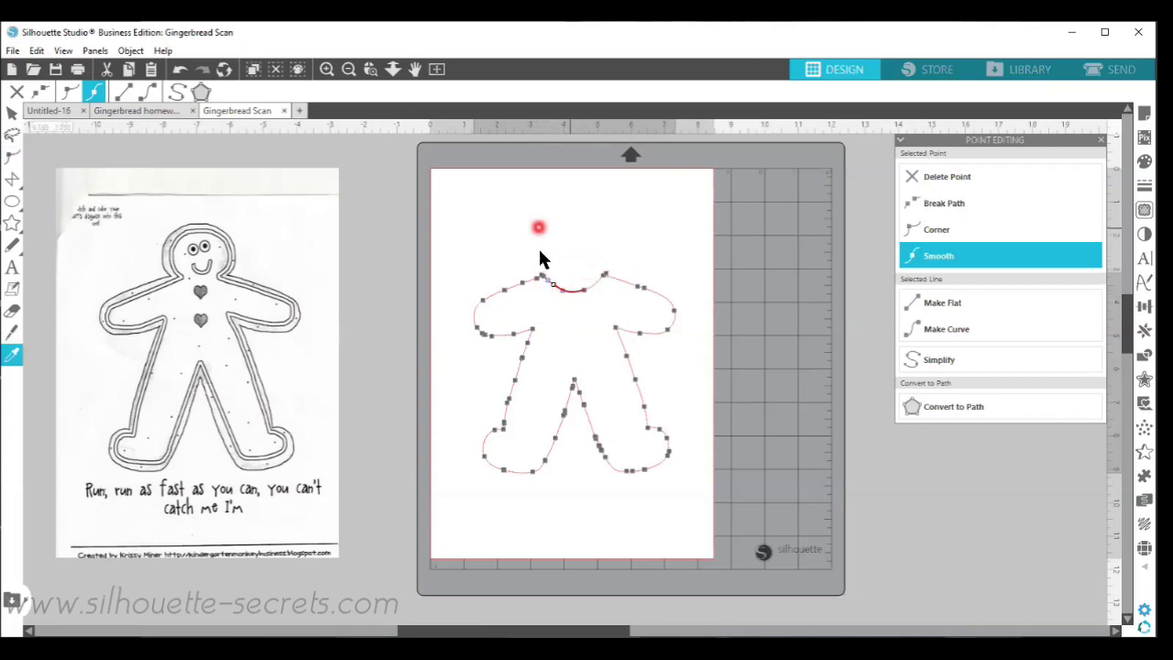
{"action": "key", "text": "Escape"}
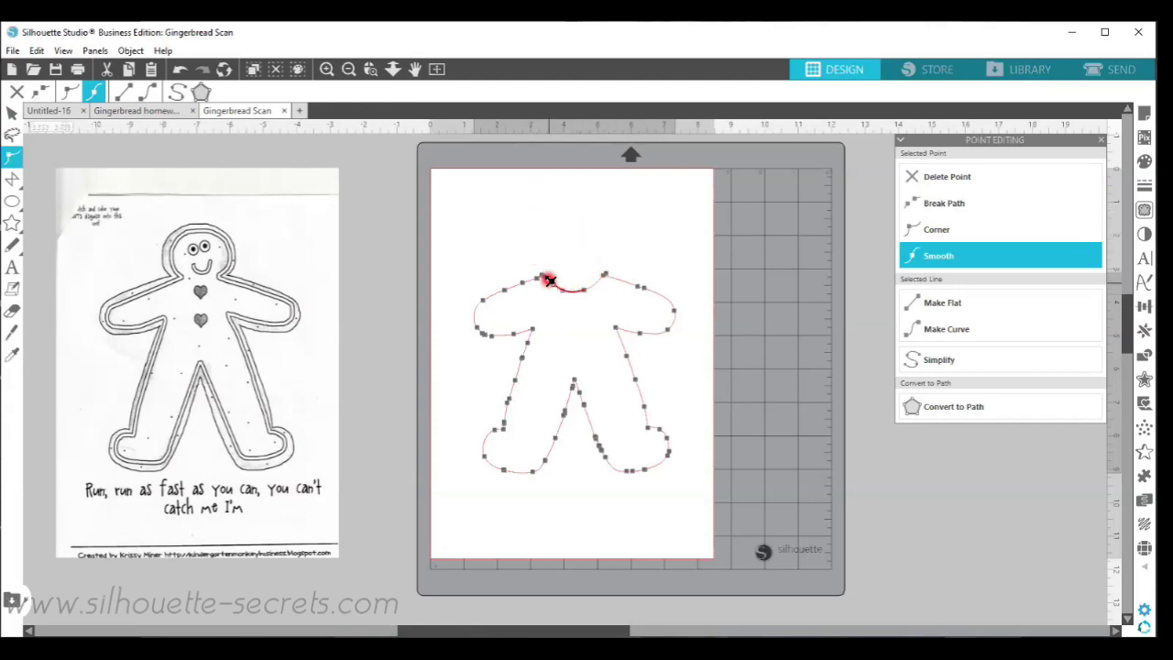
Delete the duplicate points at the tips of the right and left shoulders
{"action": "left_click", "coordinate": [607, 275]}
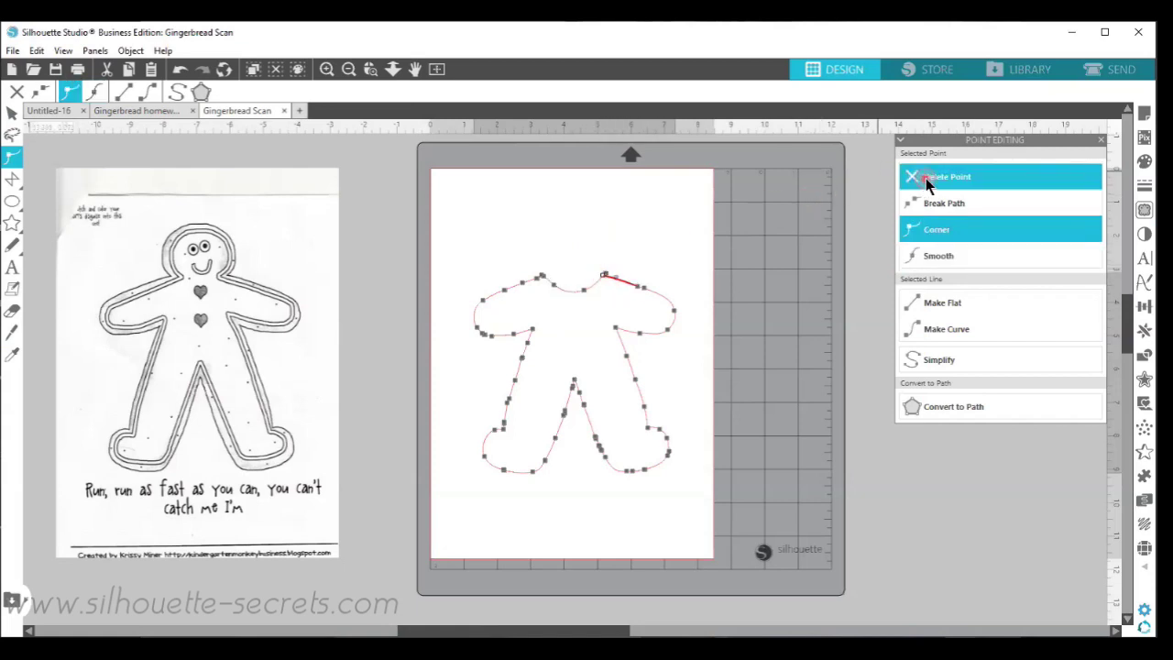
{"action": "left_click", "coordinate": [605, 277]}
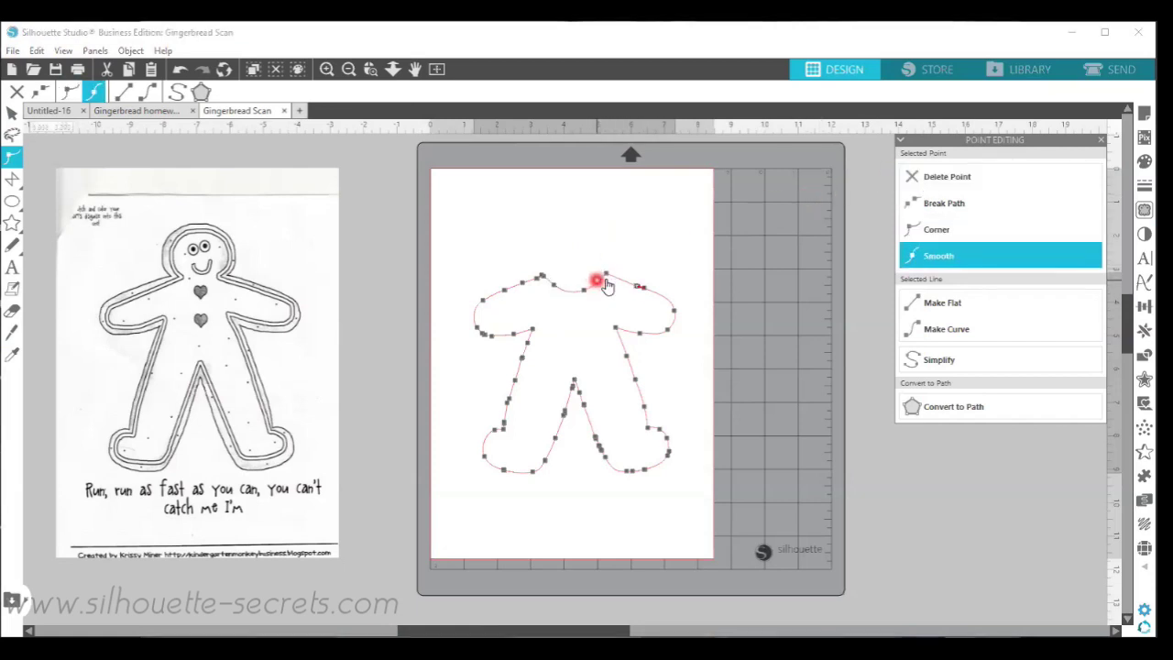
{"action": "left_click", "coordinate": [544, 277]}
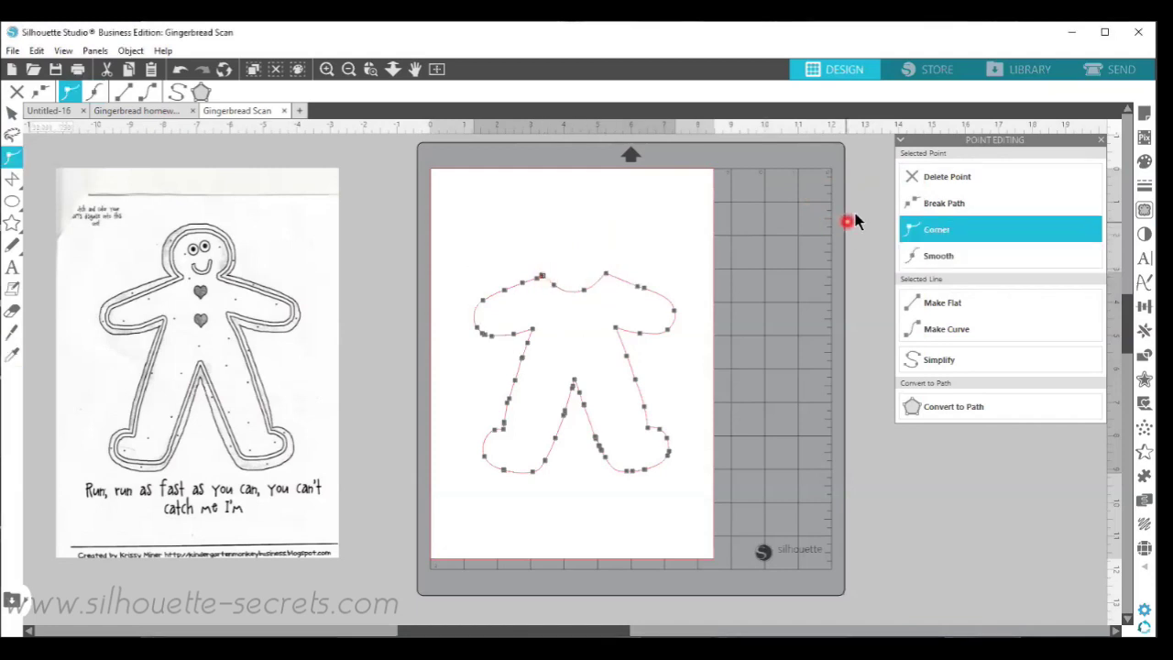
{"action": "left_click", "coordinate": [550, 271]}
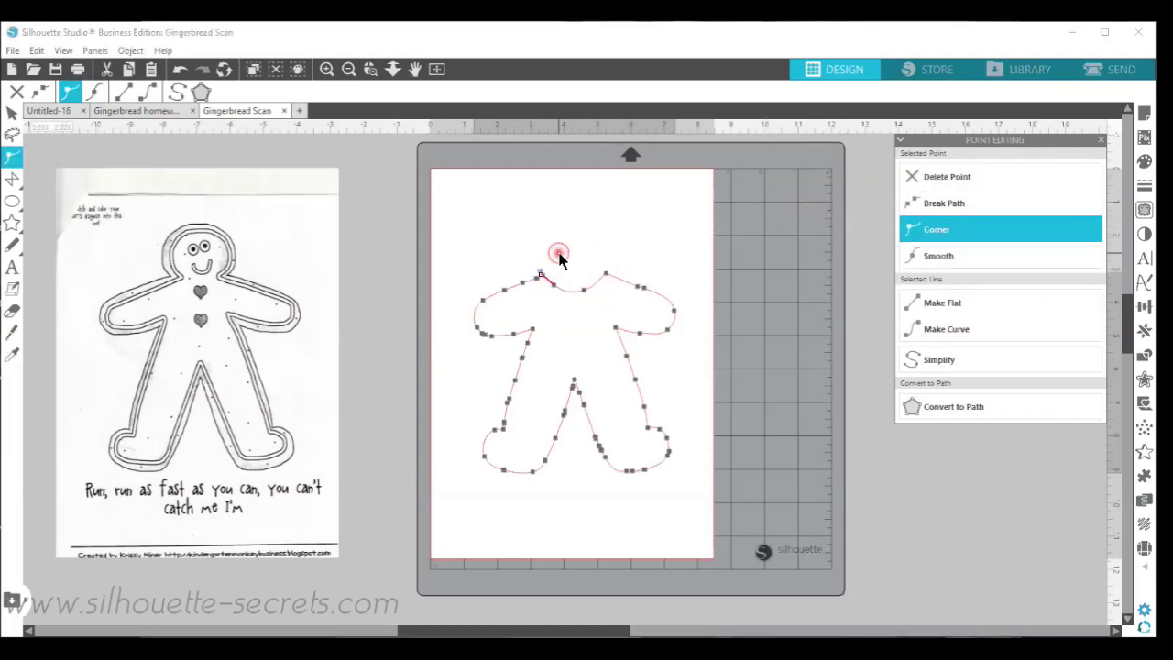
{"action": "left_click", "coordinate": [559, 255]}
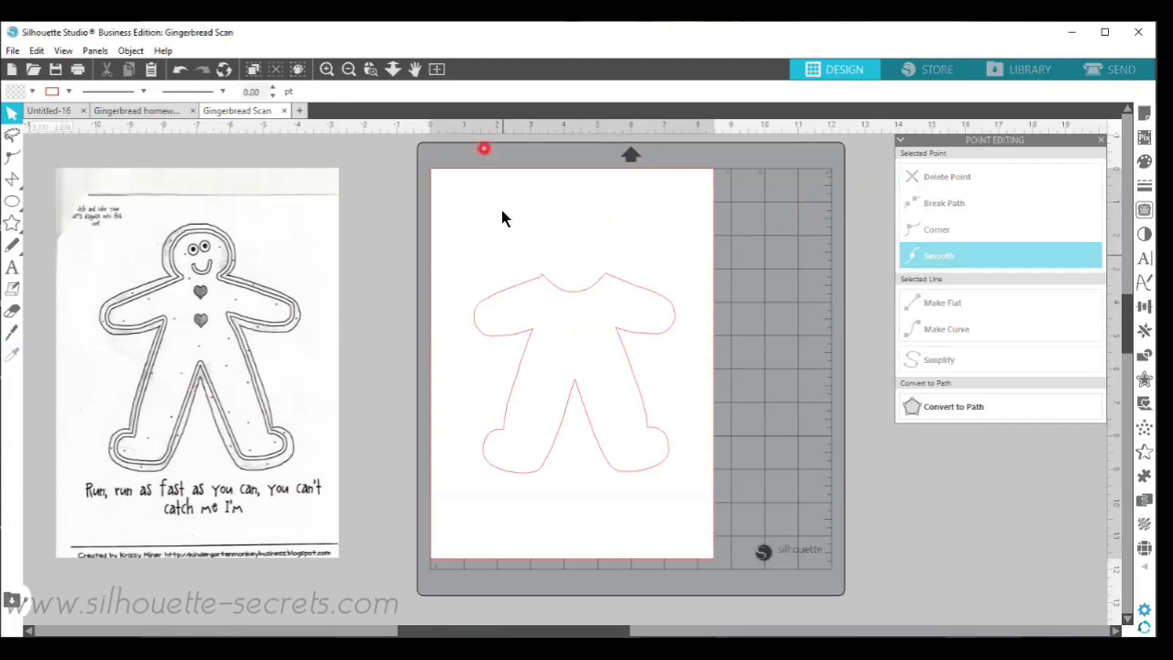
Reopen the outline for point editing and move the left shoulder's tip point in line with the sleeve, straightening its handle
{"action": "left_click", "coordinate": [371, 70]}
{"action": "left_click", "coordinate": [543, 275]}
{"action": "left_click", "coordinate": [543, 275]}
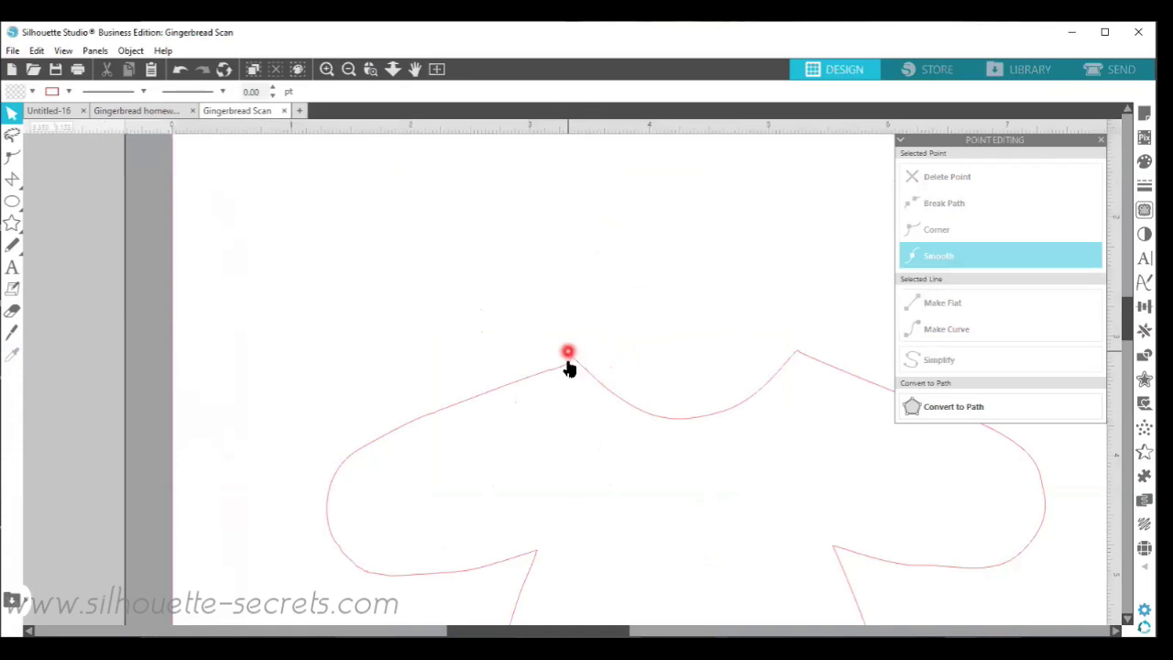
{"action": "left_click", "coordinate": [569, 364]}
{"action": "double_click", "coordinate": [612, 367]}
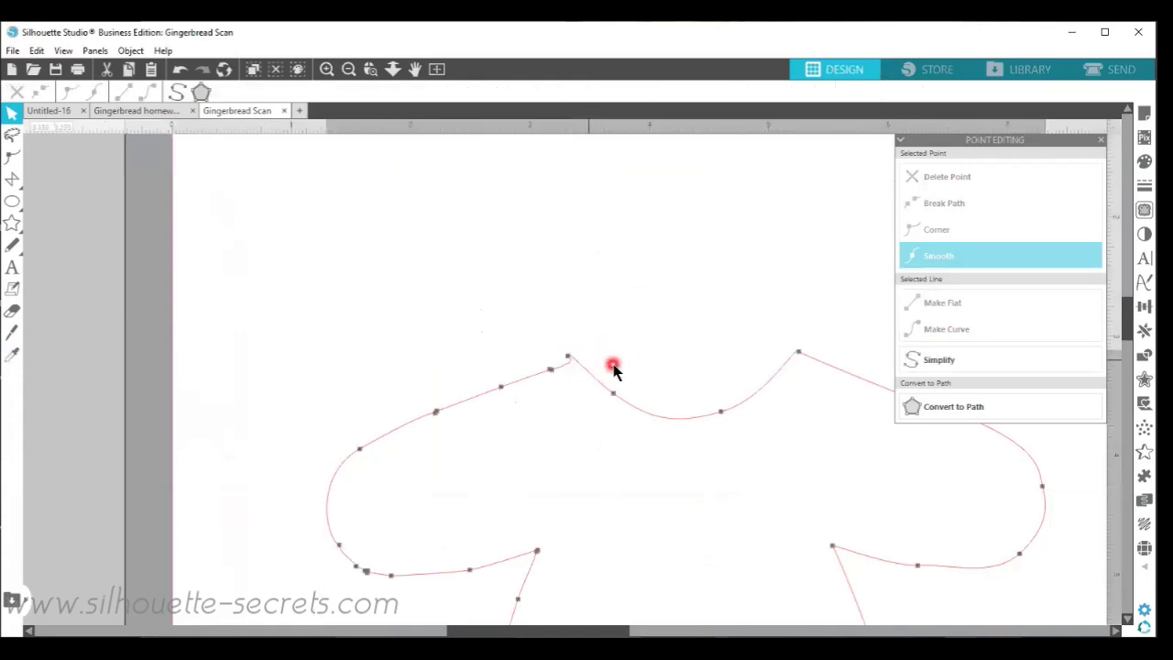
{"action": "left_click", "coordinate": [569, 357]}
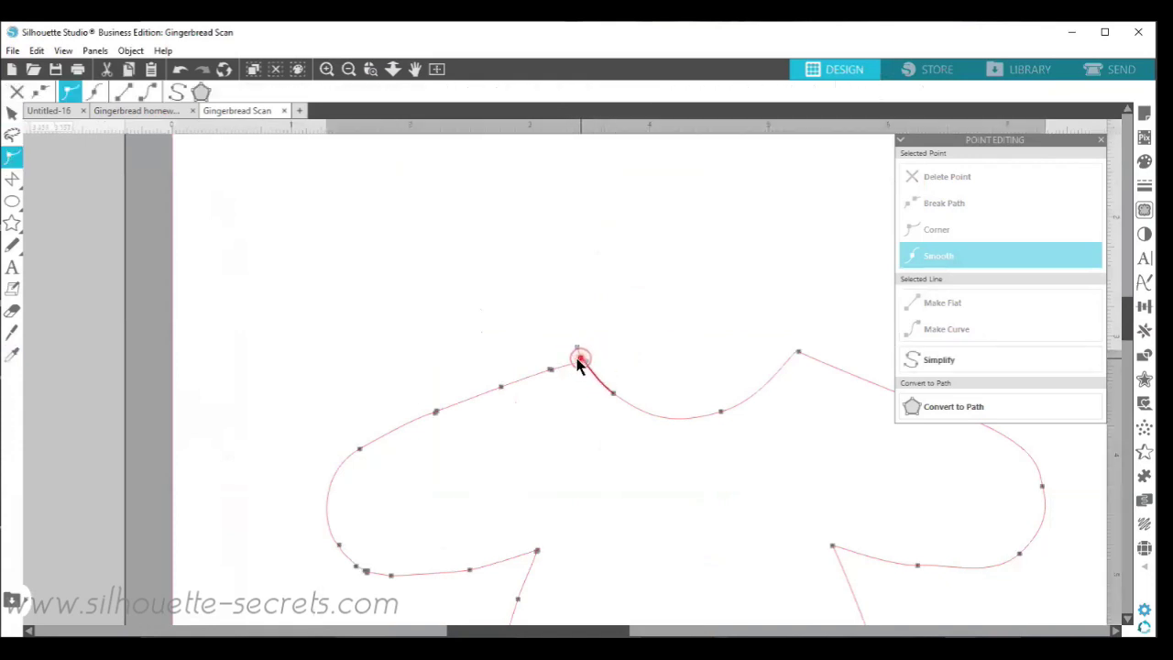
{"action": "left_click", "coordinate": [580, 359]}
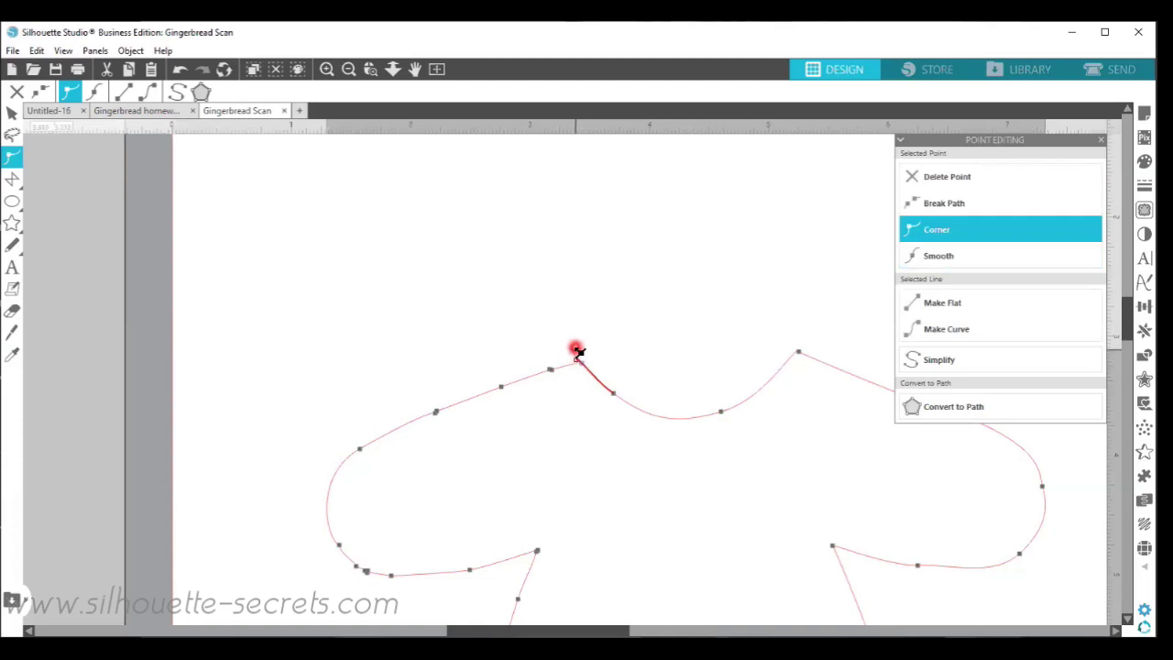
{"action": "left_click_drag", "start_coordinate": [576, 348], "coordinate": [589, 377]}
{"action": "left_click", "coordinate": [653, 324]}
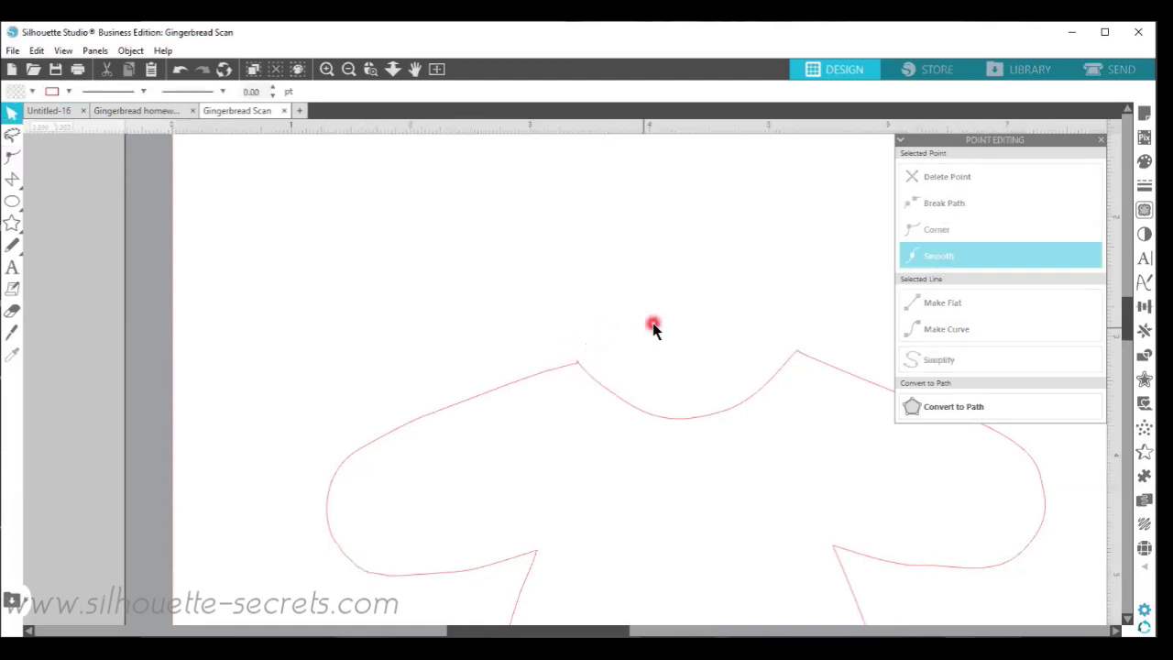
Set the left shoulder's tip point to a corner
{"action": "double_click", "coordinate": [578, 366]}
{"action": "left_click", "coordinate": [577, 361]}
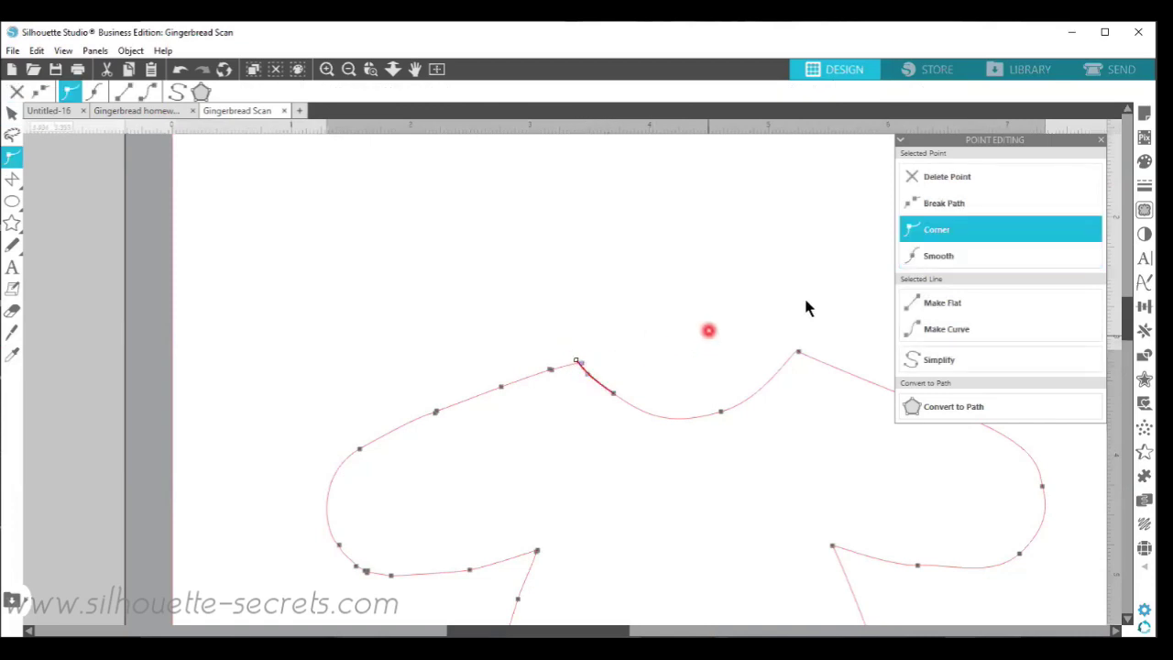
{"action": "left_click", "coordinate": [941, 230]}
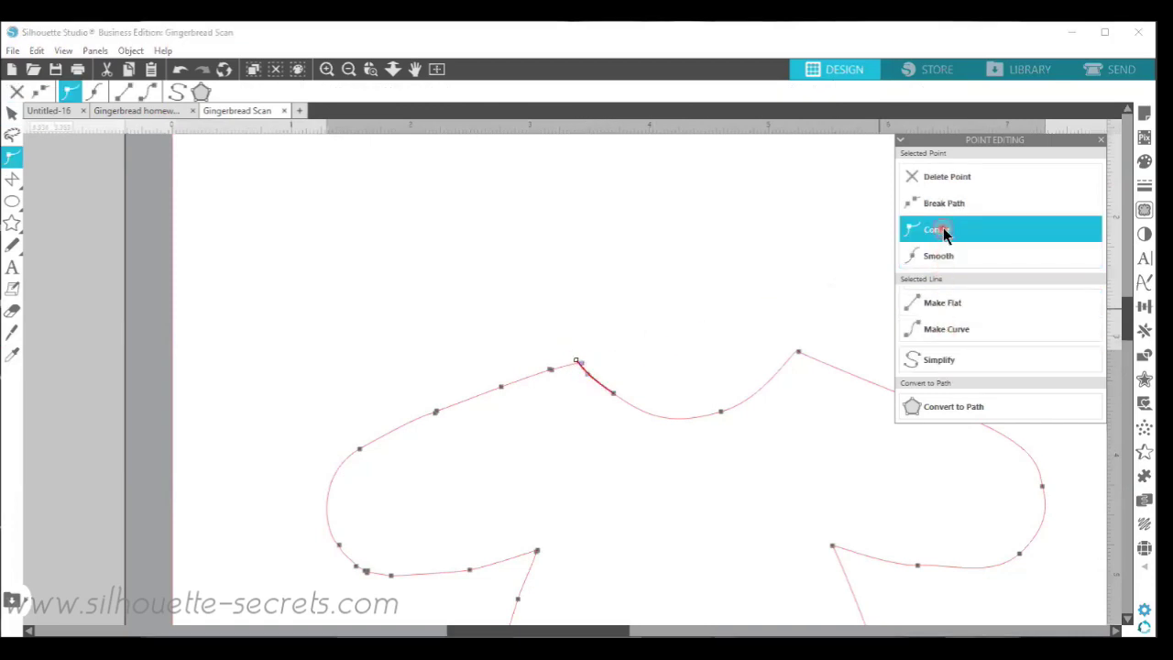
{"action": "left_click", "coordinate": [584, 365]}
{"action": "left_click", "coordinate": [561, 368]}
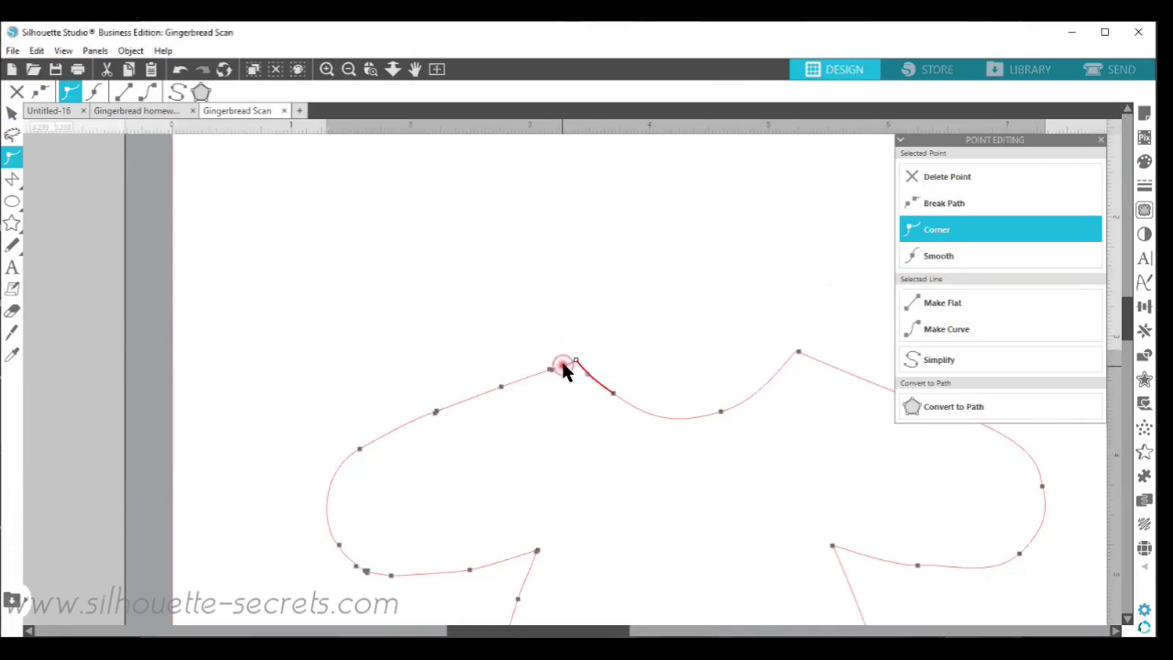
Delete the doubled points along the top of the left sleeve and convert the middle neckline segment to a curve
{"action": "left_click", "coordinate": [551, 368]}
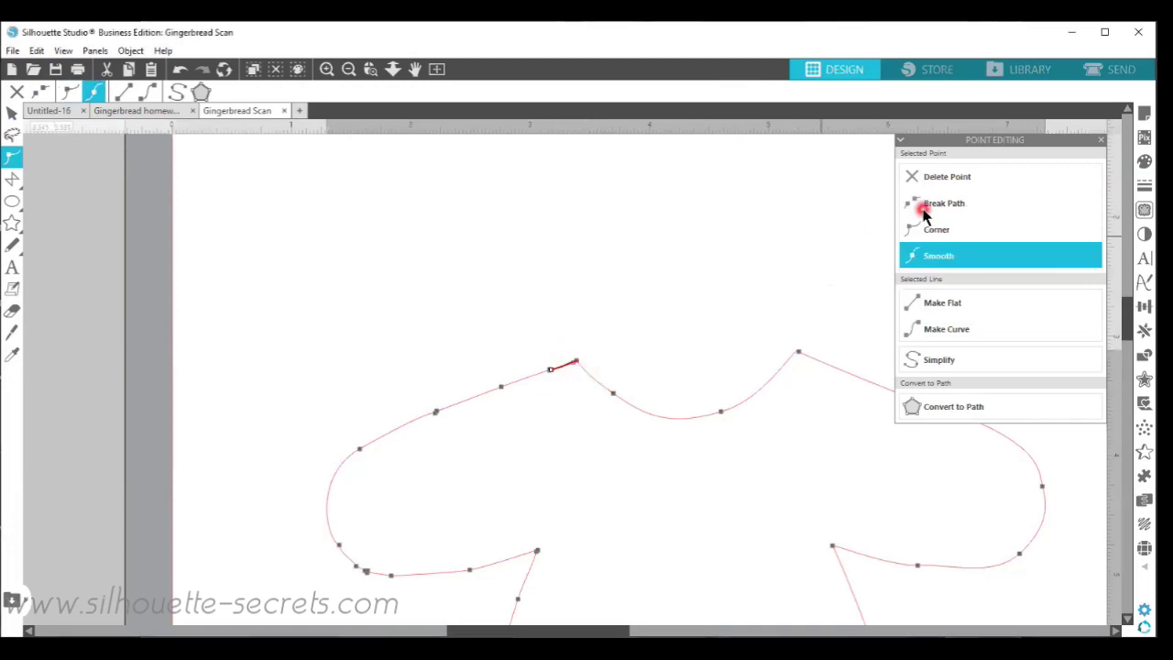
{"action": "left_click", "coordinate": [947, 178]}
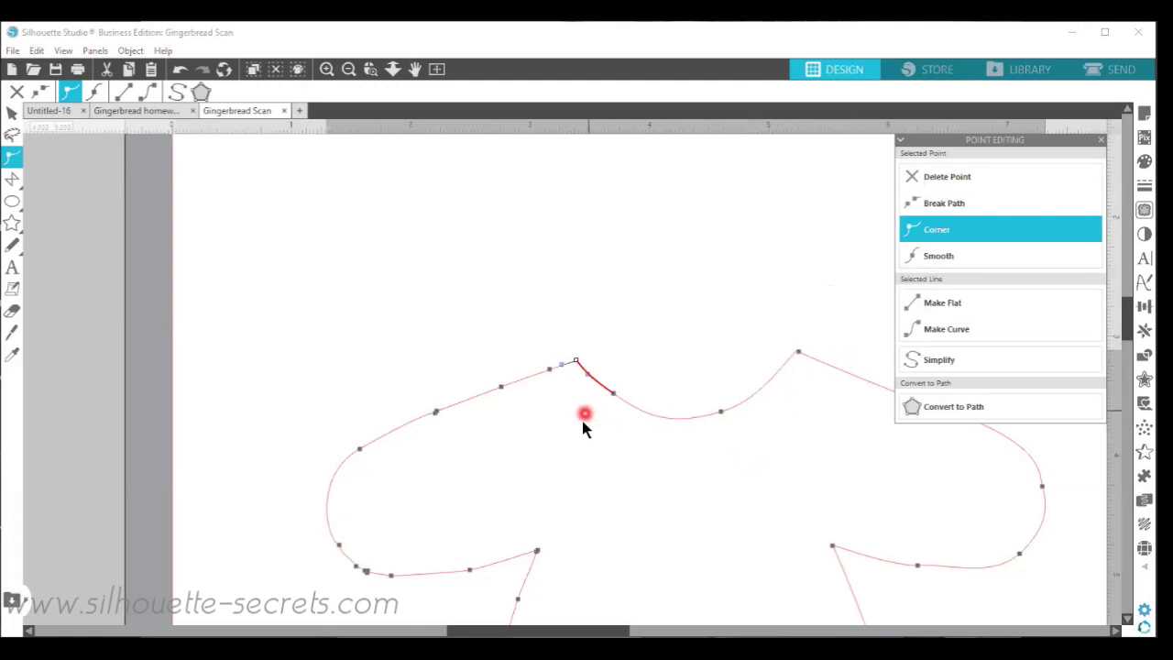
{"action": "left_click", "coordinate": [438, 411]}
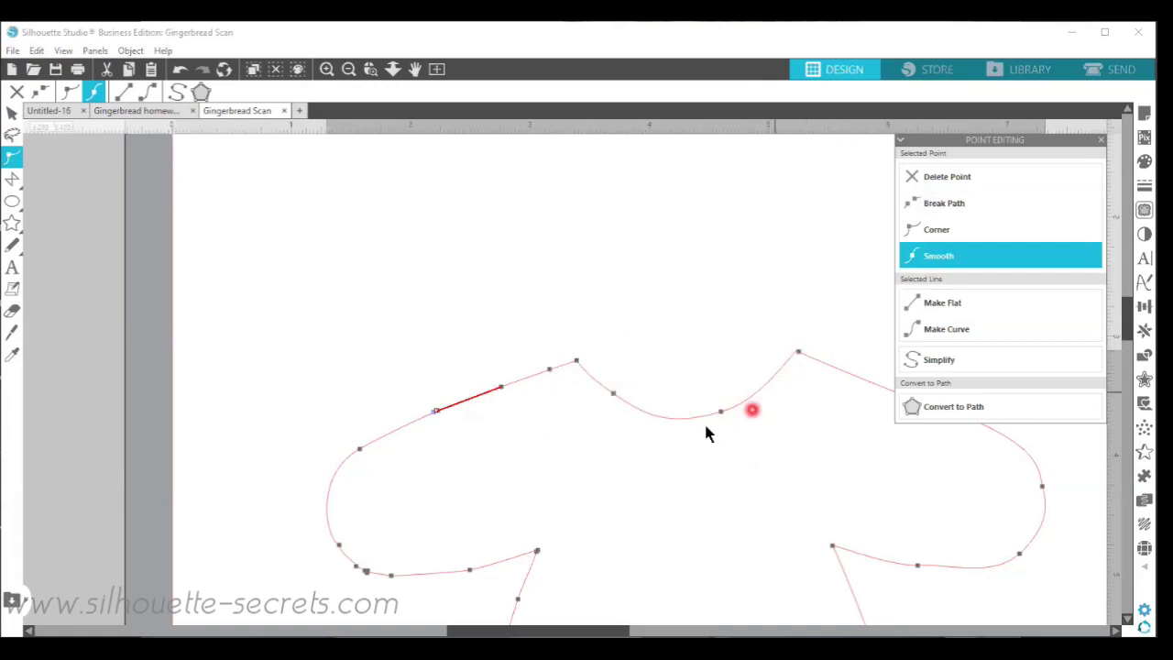
{"action": "left_click", "coordinate": [616, 396]}
{"action": "left_click", "coordinate": [944, 331]}
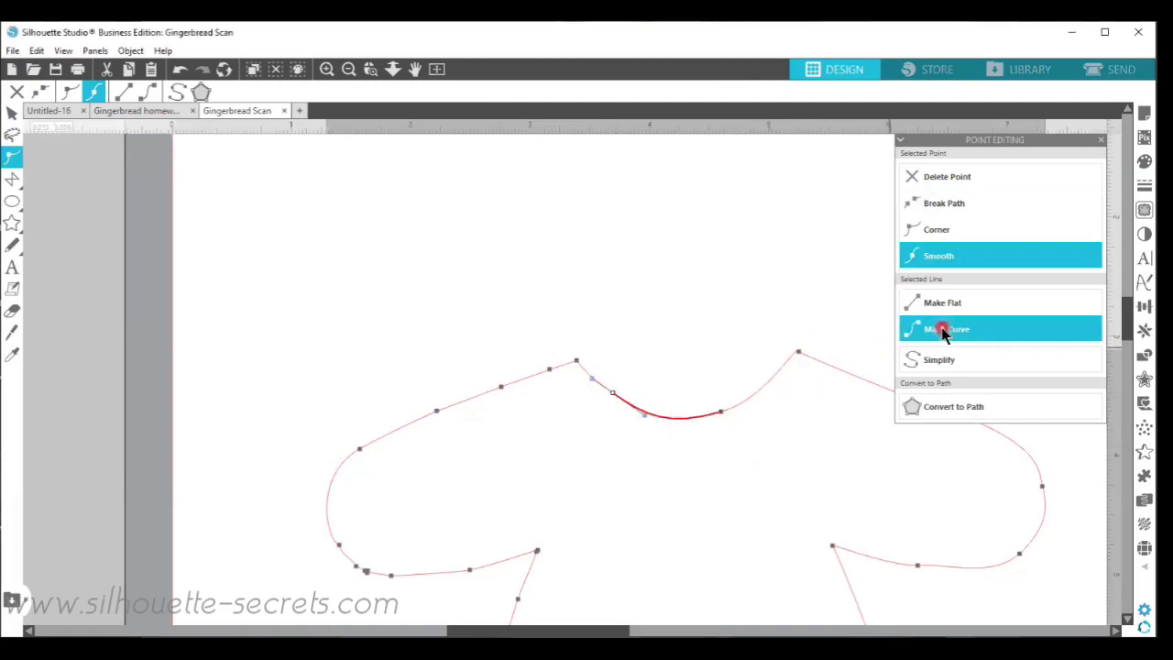
{"action": "left_click", "coordinate": [724, 411]}
{"action": "left_click", "coordinate": [757, 386]}
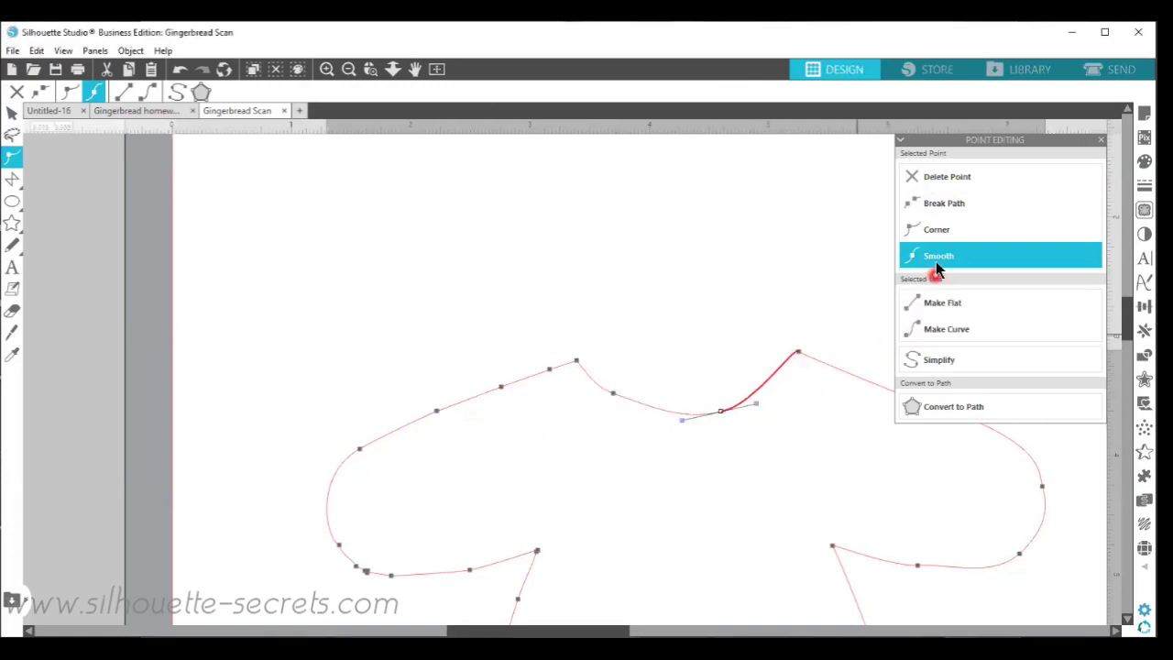
{"action": "left_click", "coordinate": [942, 332]}
{"action": "left_click", "coordinate": [801, 352]}
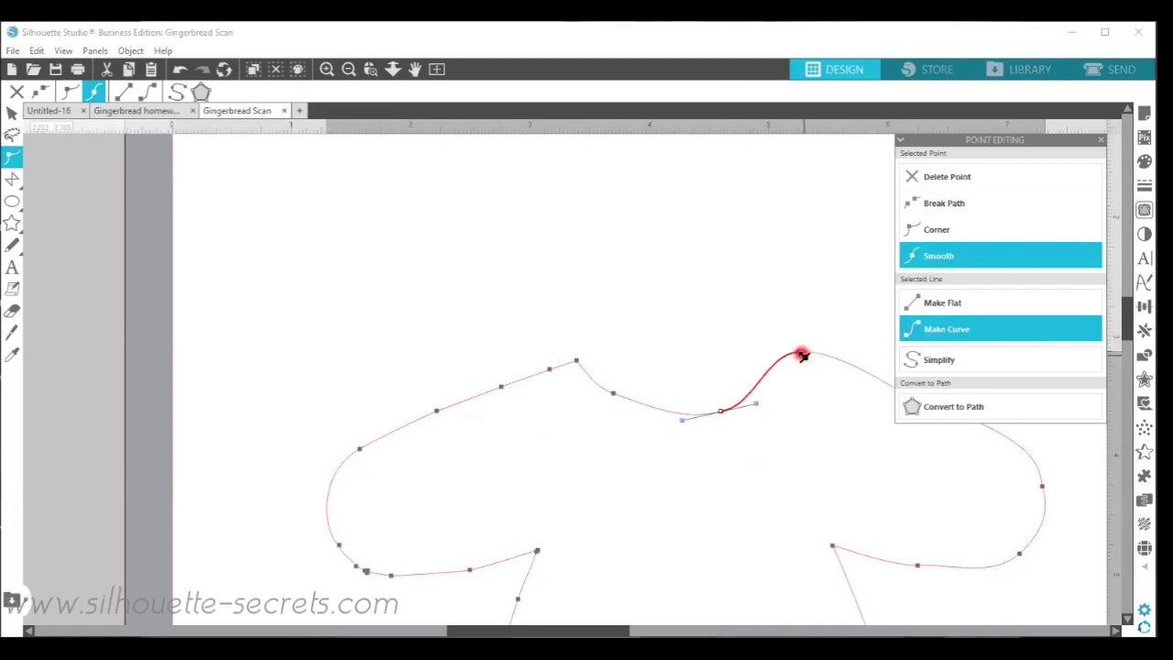
{"action": "key", "text": "ctrl+z"}
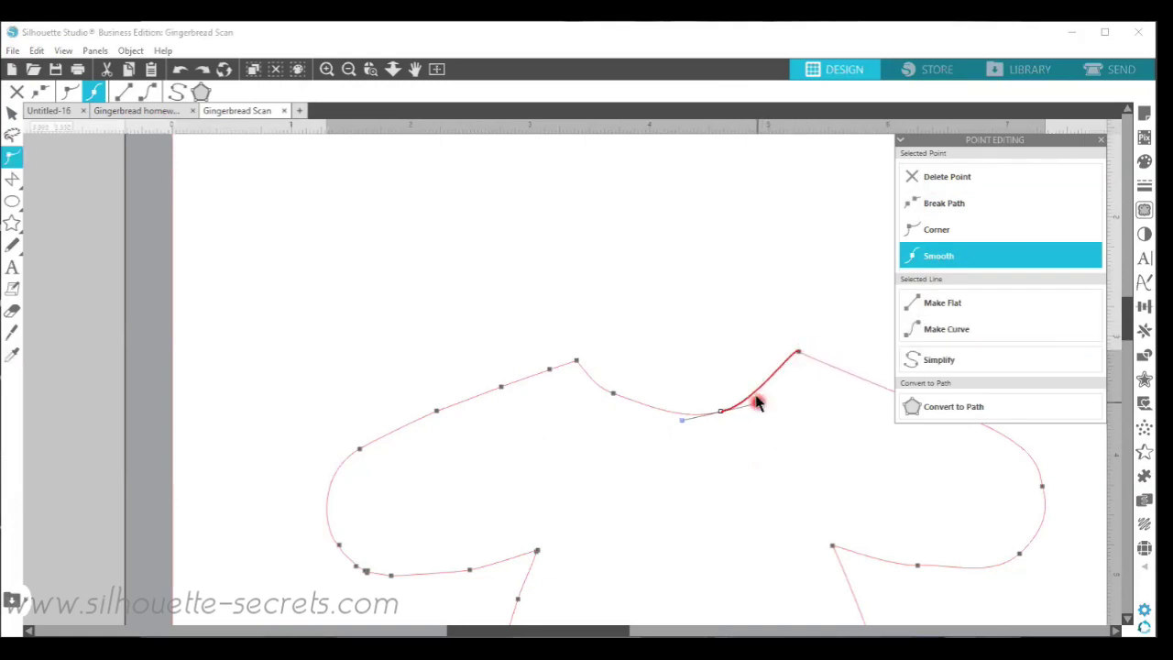
Adjust the handles of the two neckline points to even out the scooped curve, and finish point editing
{"action": "left_click_drag", "start_coordinate": [757, 403], "coordinate": [768, 413]}
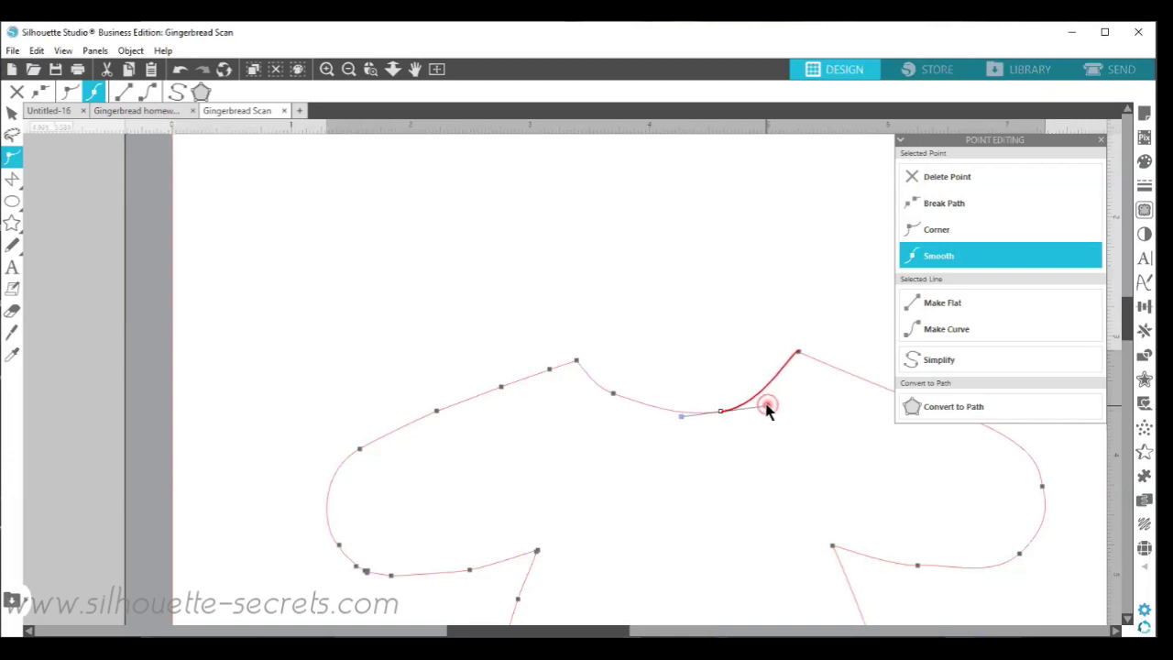
{"action": "left_click", "coordinate": [616, 397]}
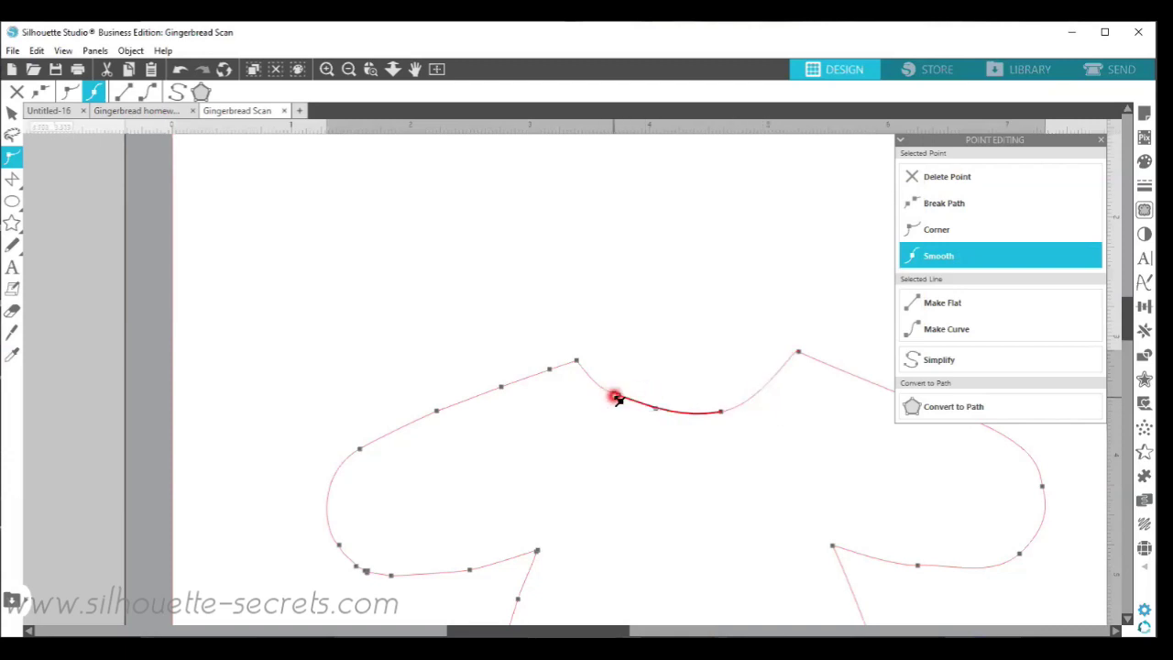
{"action": "left_click", "coordinate": [720, 411]}
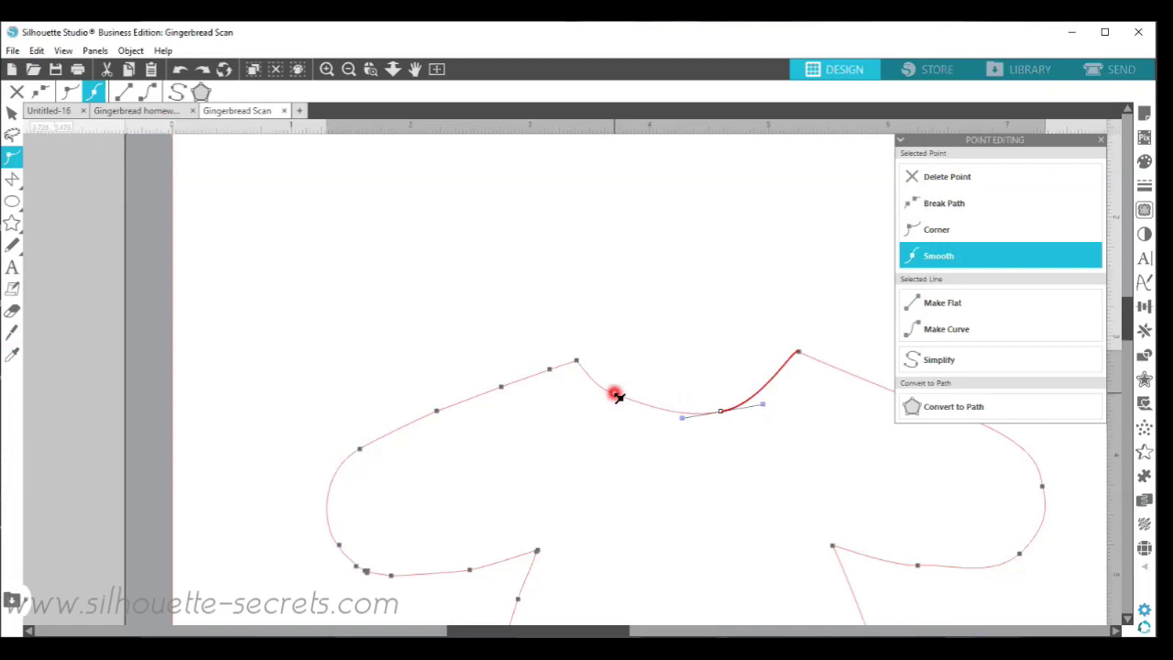
{"action": "left_click_drag", "start_coordinate": [616, 395], "coordinate": [601, 390]}
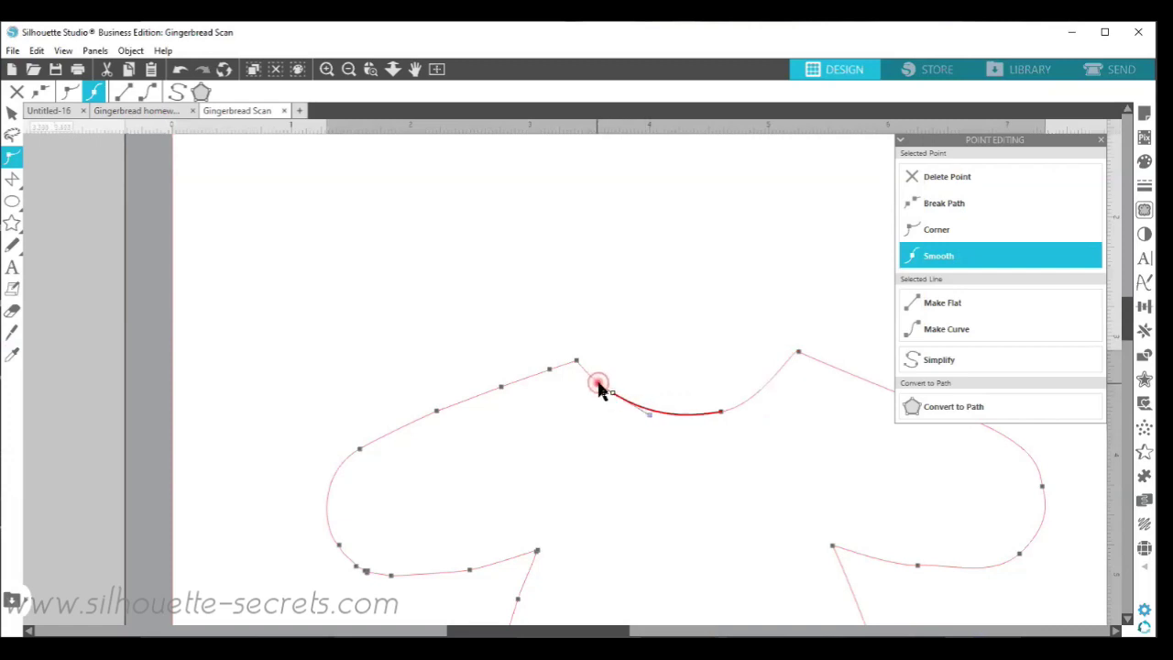
{"action": "left_click", "coordinate": [657, 359]}
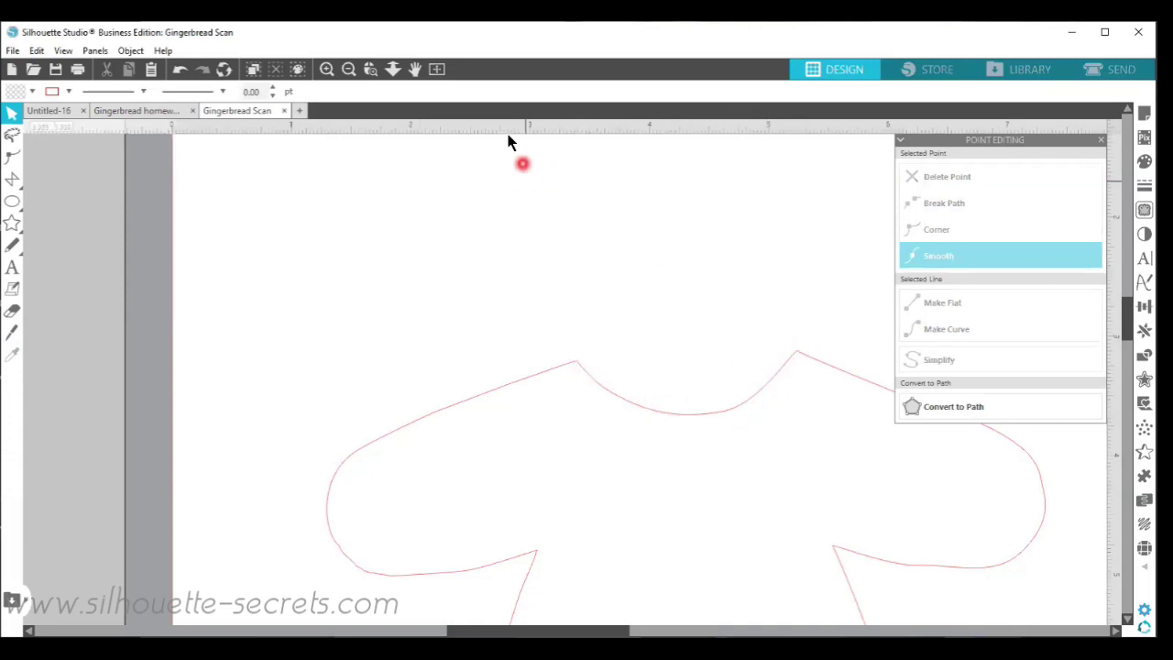
Fill the finished clothing shape with dark brown
{"action": "left_click", "coordinate": [588, 288]}
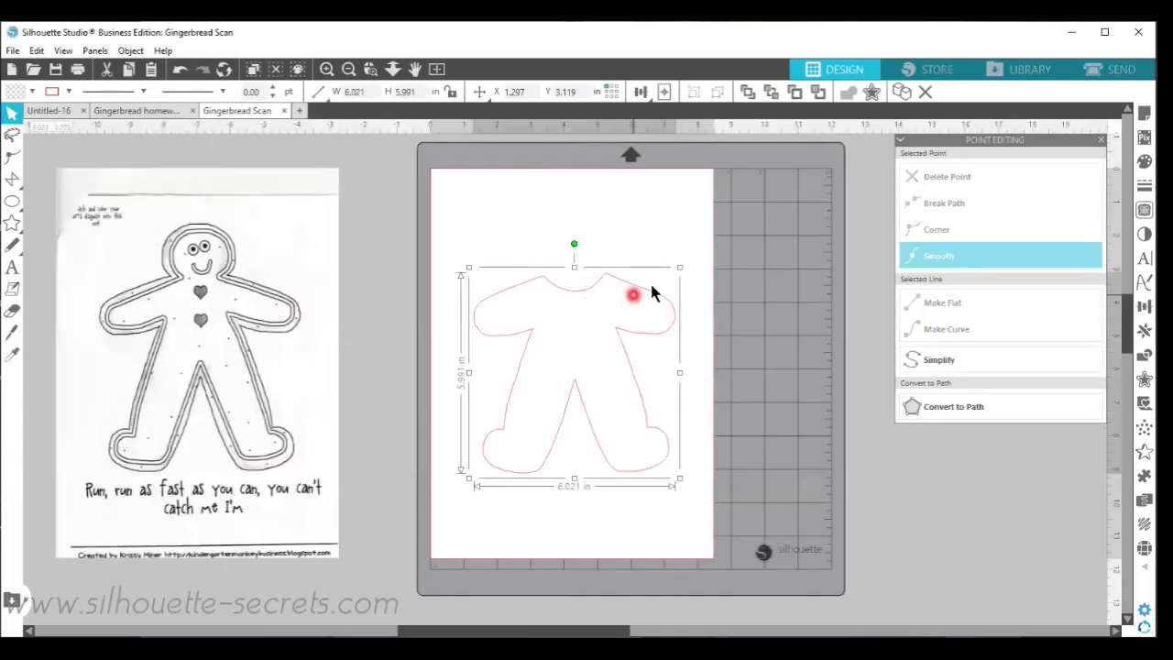
{"action": "left_click", "coordinate": [1144, 161]}
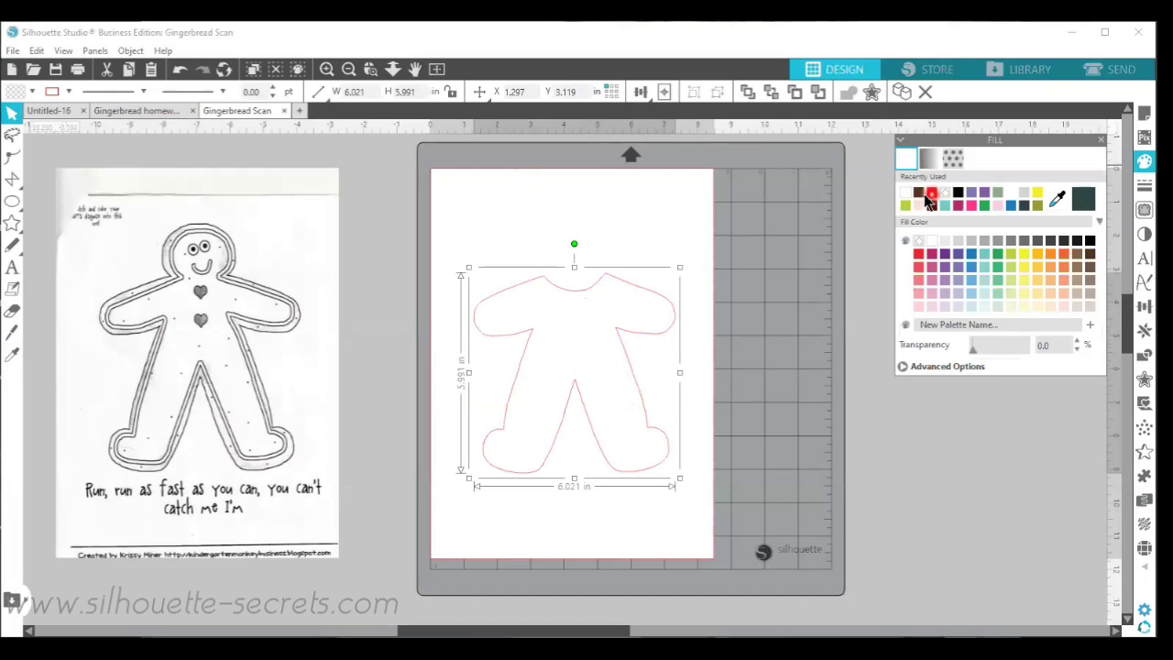
{"action": "left_click", "coordinate": [918, 191]}
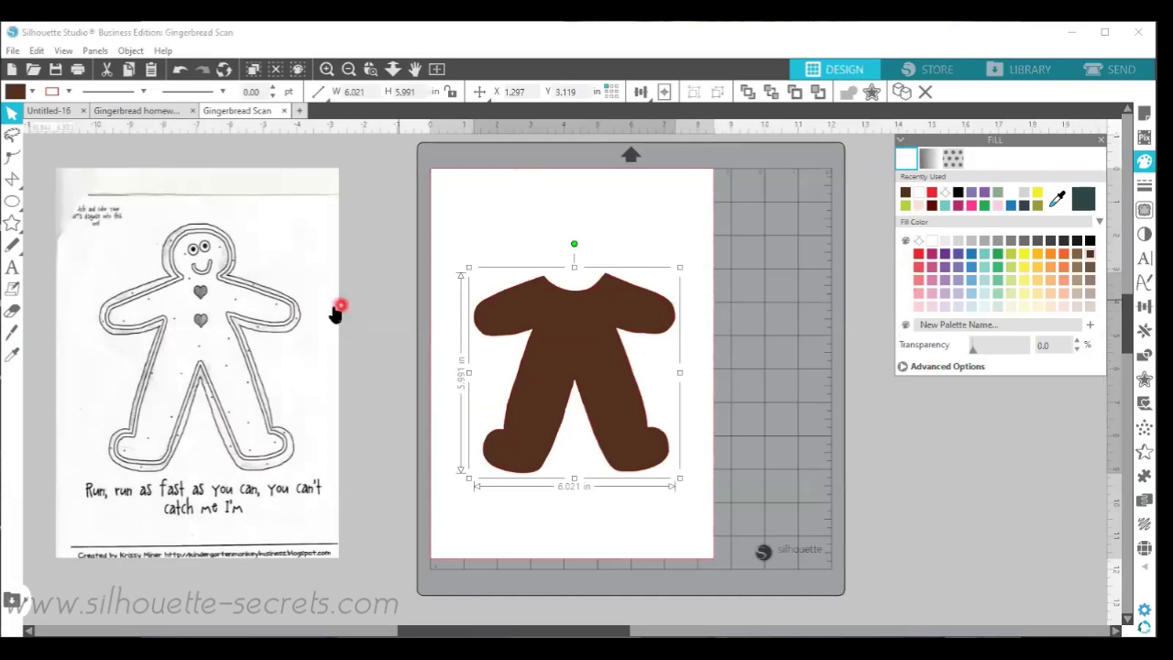
Draw a closed, jagged fur-like polygon about 1.86 by 2.76 in between the two shoulder tips, reaching down over the chest
{"action": "mouse_move", "coordinate": [14, 181]}
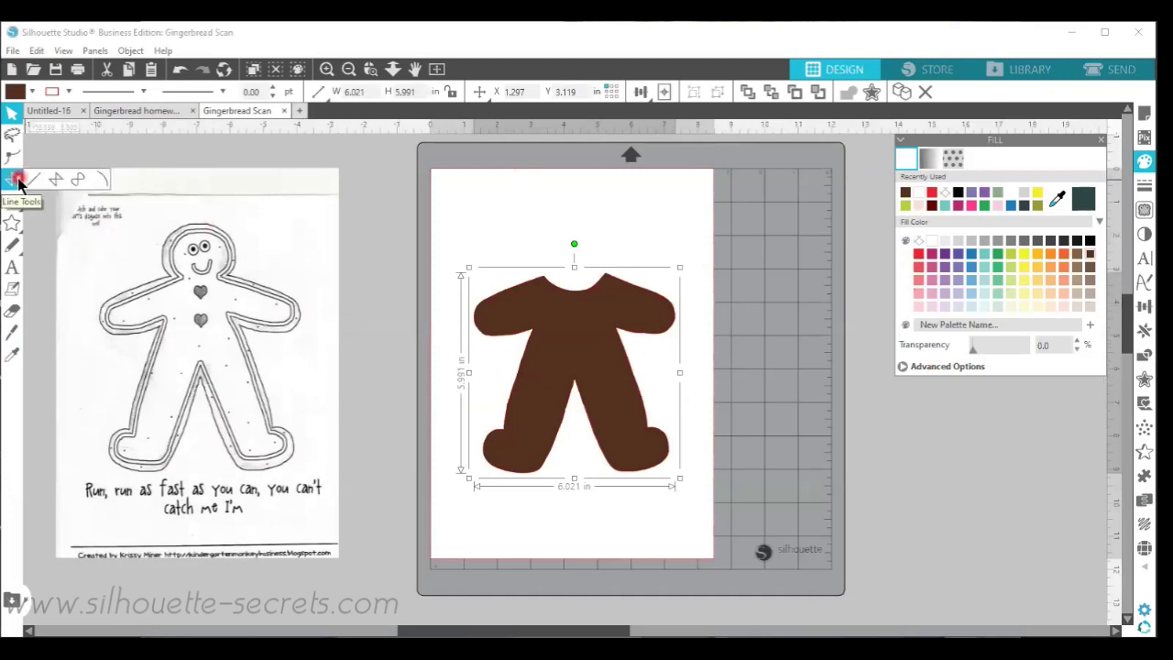
{"action": "left_click", "coordinate": [58, 179]}
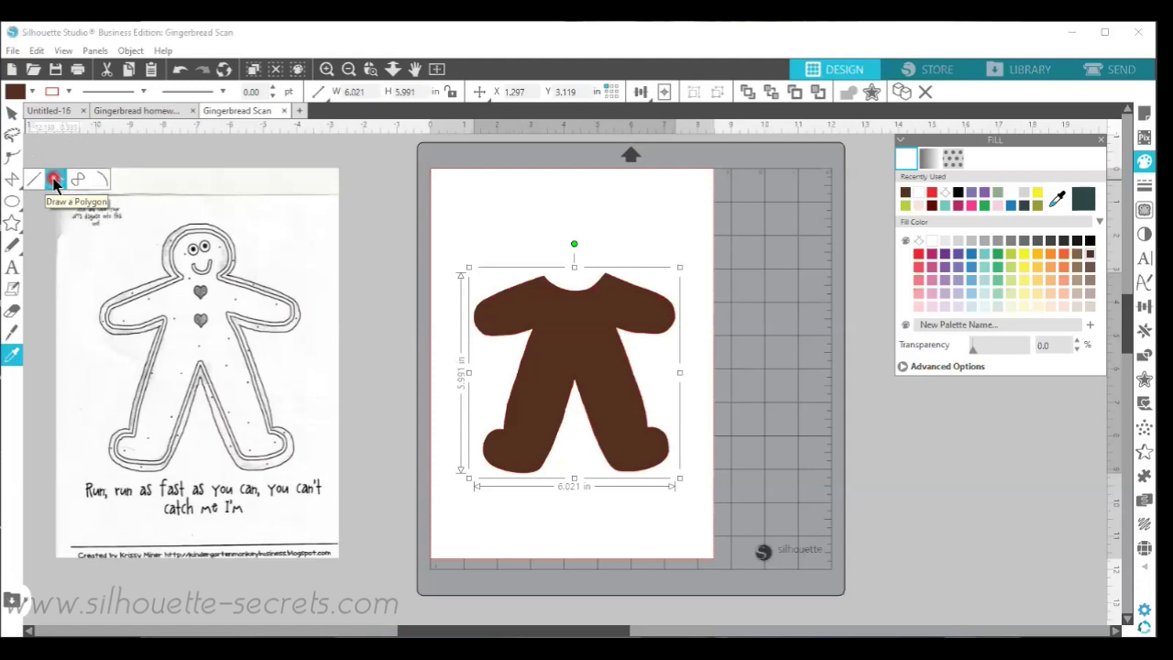
{"action": "left_click", "coordinate": [54, 179]}
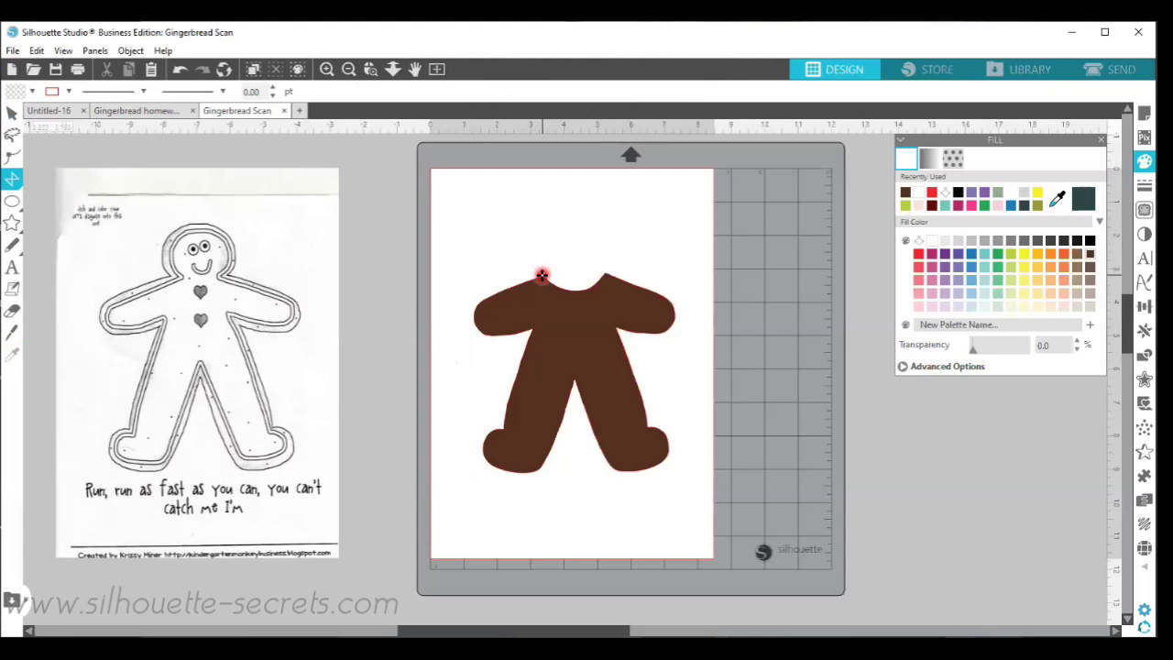
{"action": "left_click", "coordinate": [542, 275]}
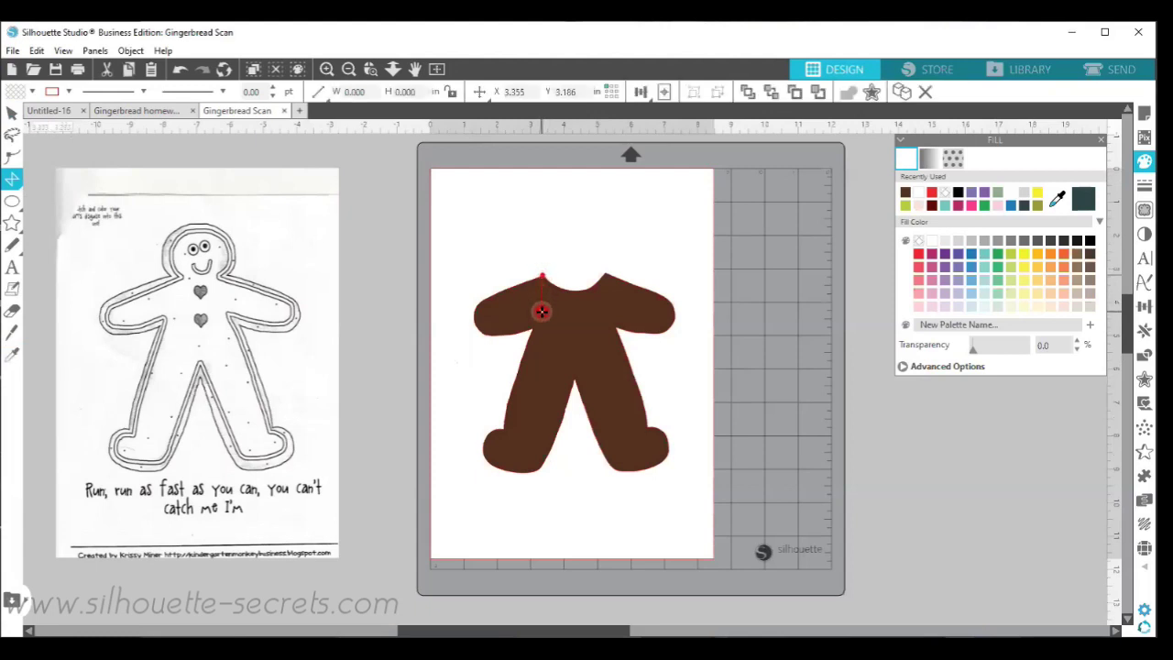
{"action": "left_click", "coordinate": [548, 334]}
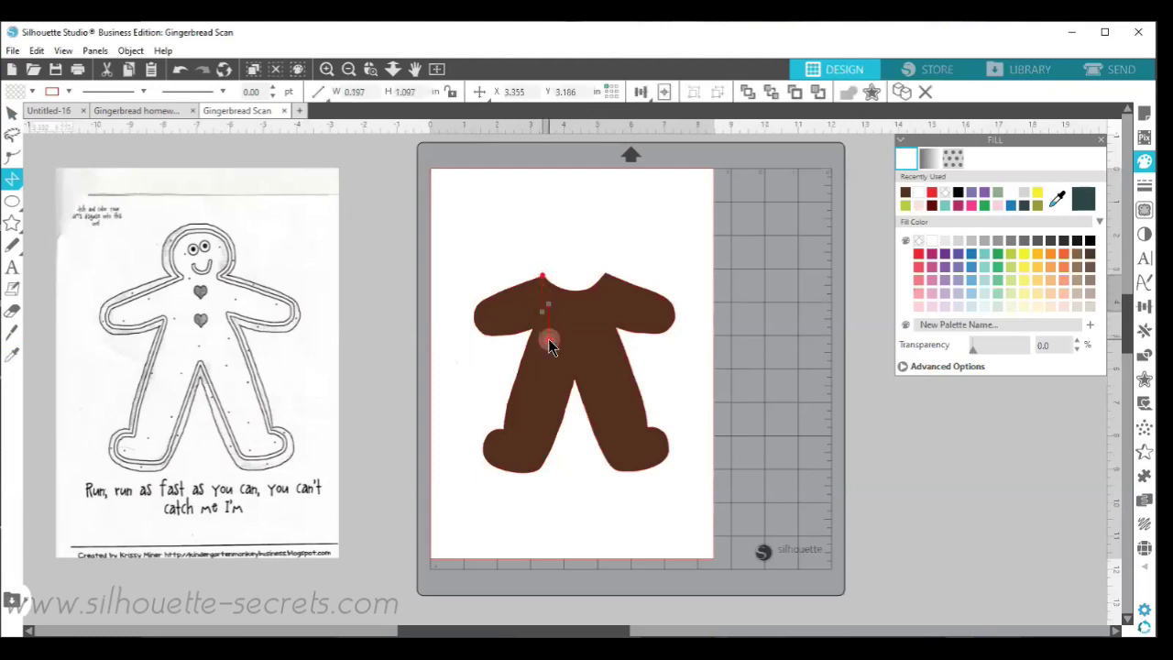
{"action": "left_click", "coordinate": [558, 327]}
{"action": "left_click", "coordinate": [558, 359]}
{"action": "left_click", "coordinate": [568, 349]}
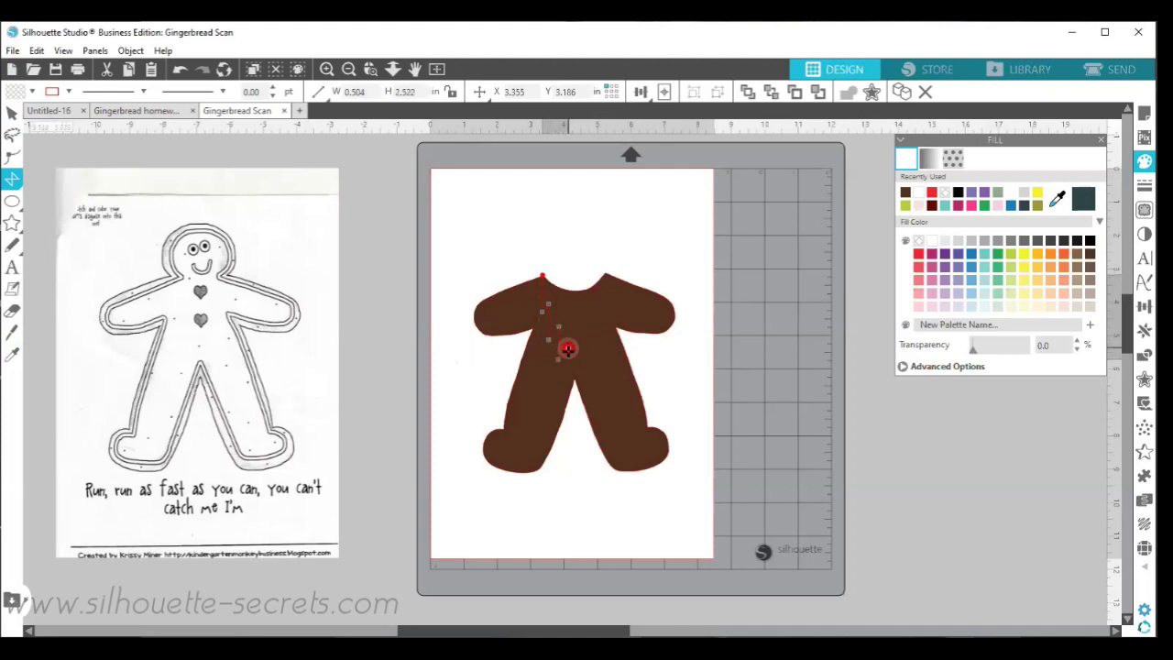
{"action": "left_click", "coordinate": [596, 364]}
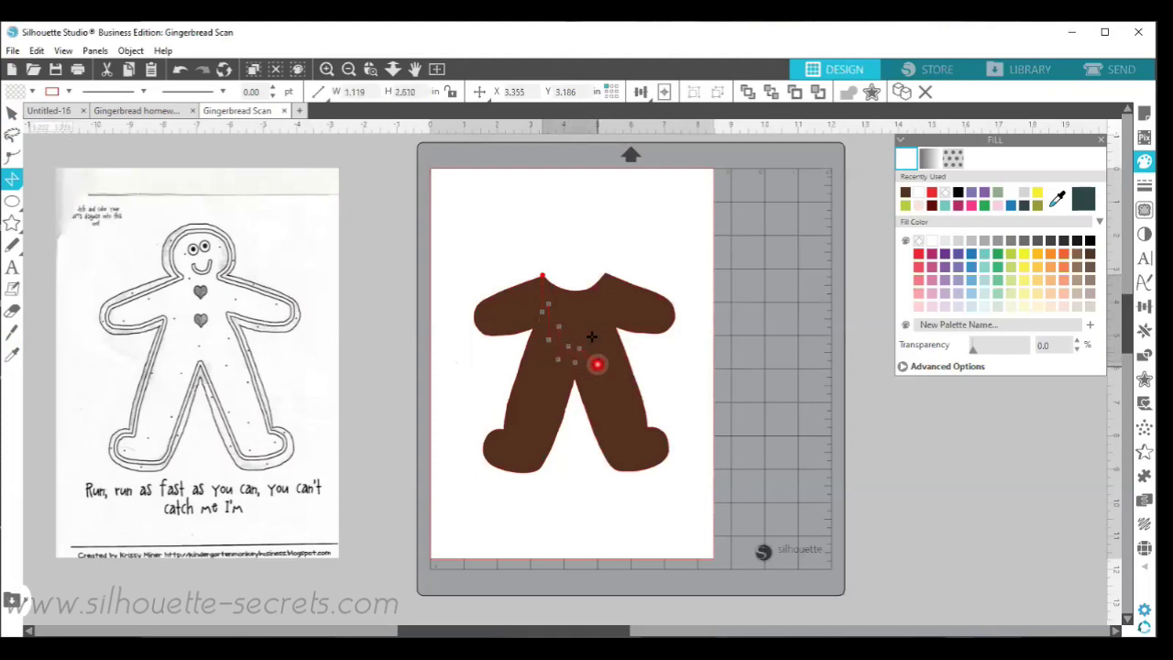
{"action": "left_click", "coordinate": [594, 308]}
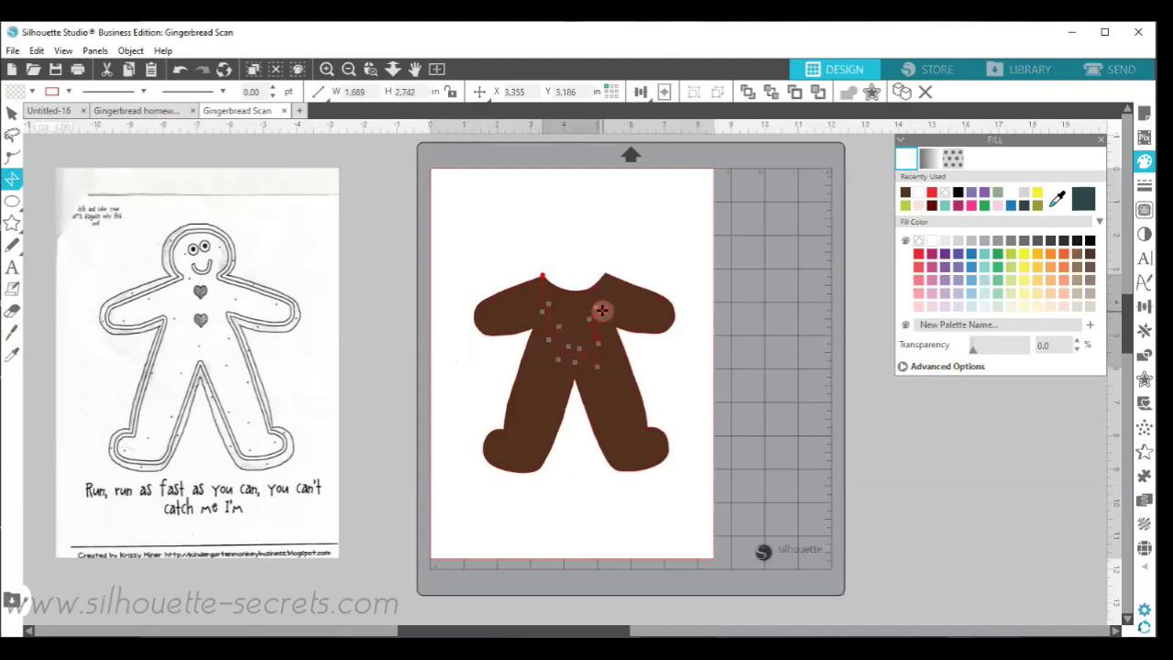
{"action": "left_click", "coordinate": [603, 275]}
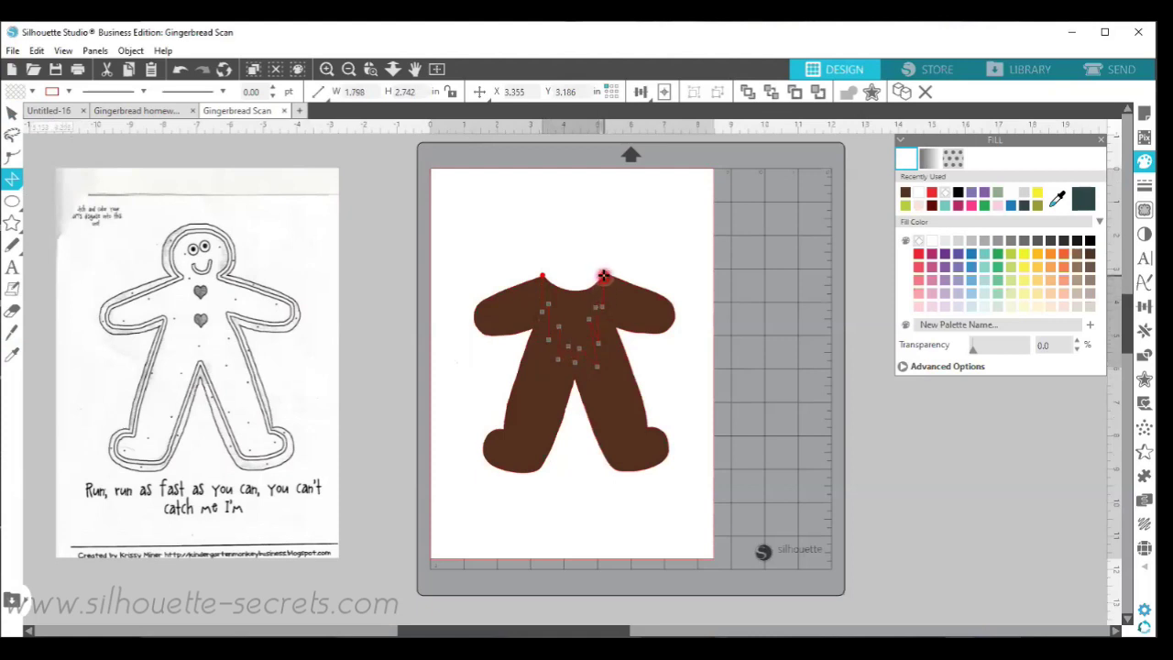
{"action": "left_click", "coordinate": [543, 277]}
{"action": "left_click", "coordinate": [542, 275]}
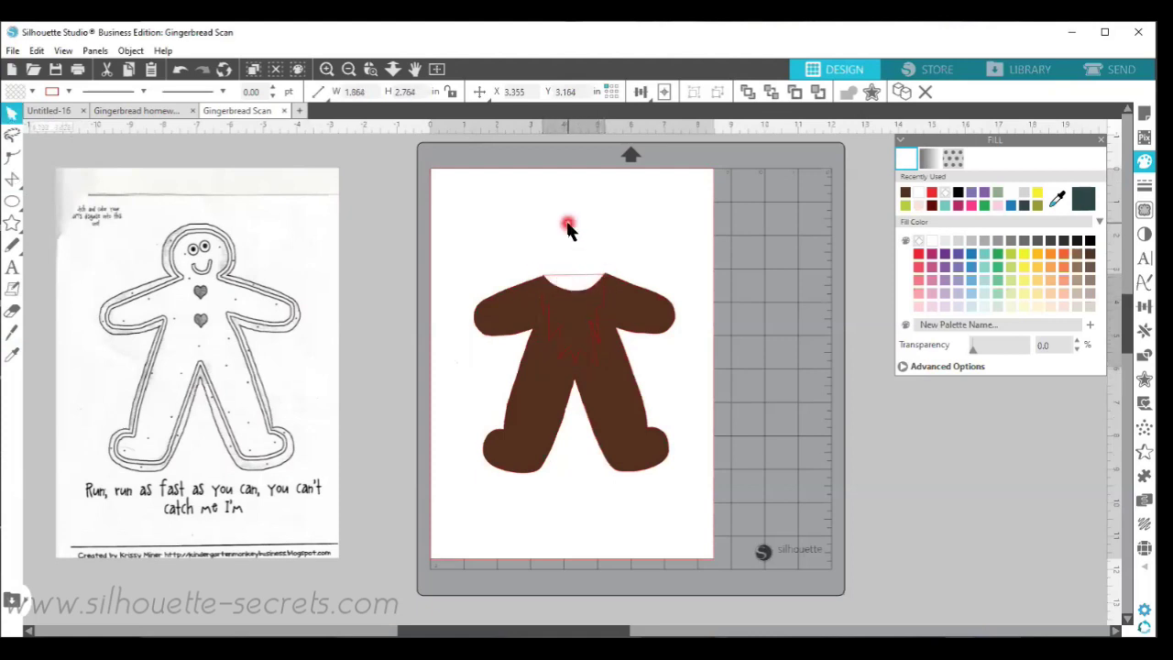
Fill the jagged chest polygon with white, then delete it
{"action": "left_click", "coordinate": [567, 226]}
{"action": "left_click", "coordinate": [160, 181]}
{"action": "left_click", "coordinate": [322, 202]}
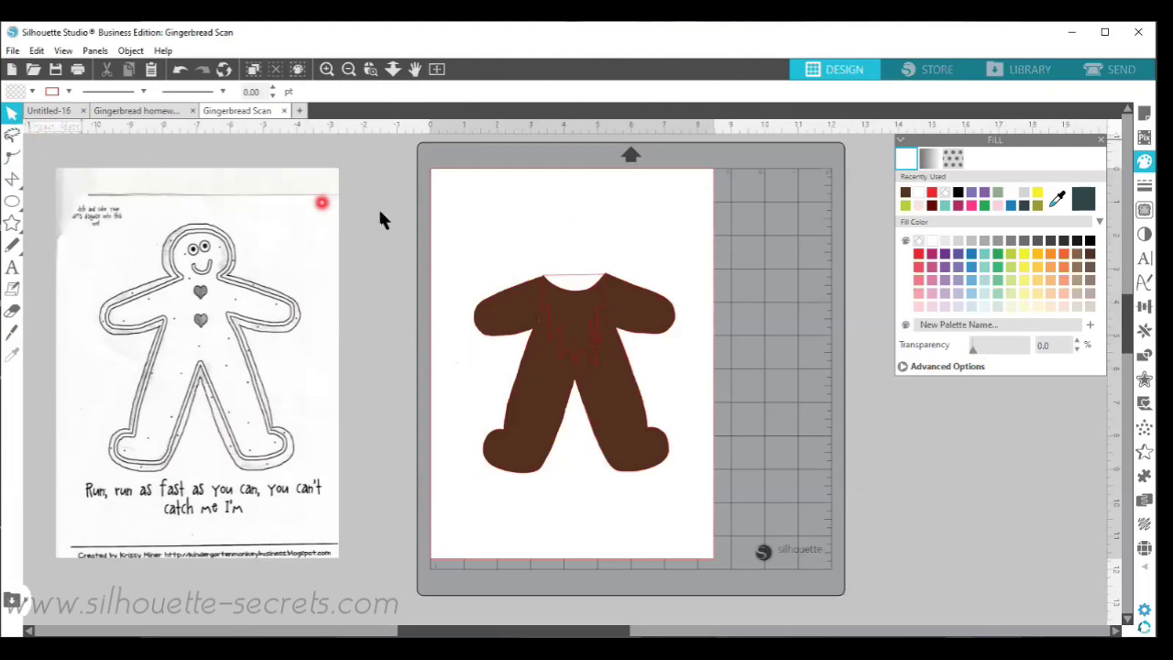
{"action": "left_click", "coordinate": [574, 277]}
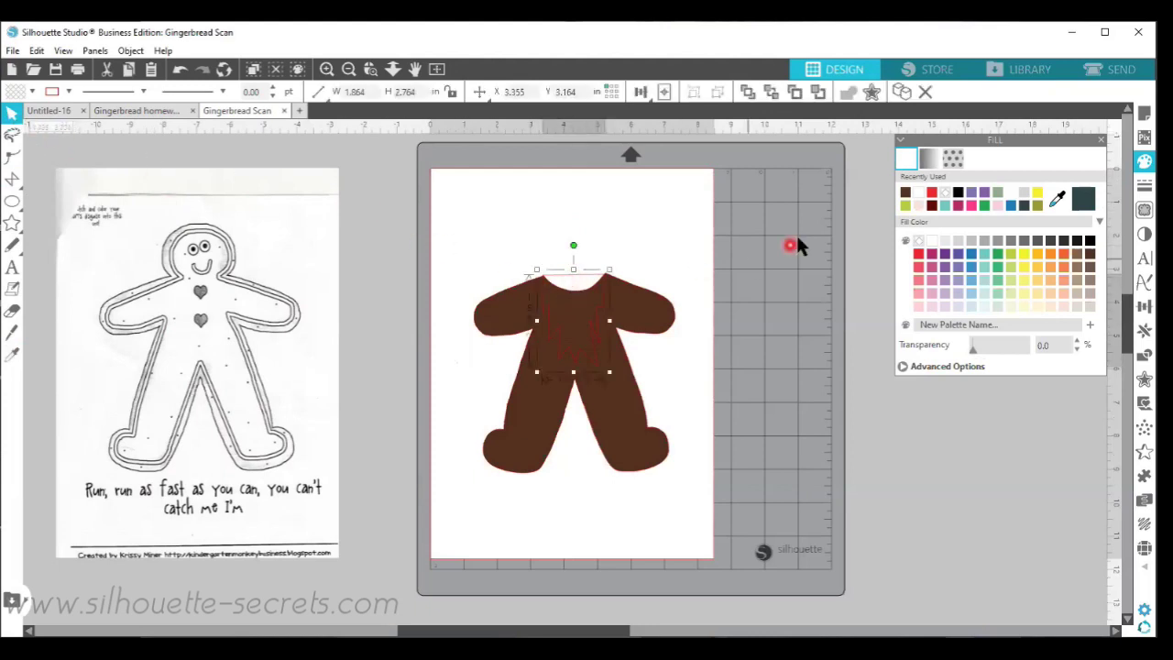
{"action": "left_click", "coordinate": [1010, 192]}
{"action": "left_click", "coordinate": [621, 203]}
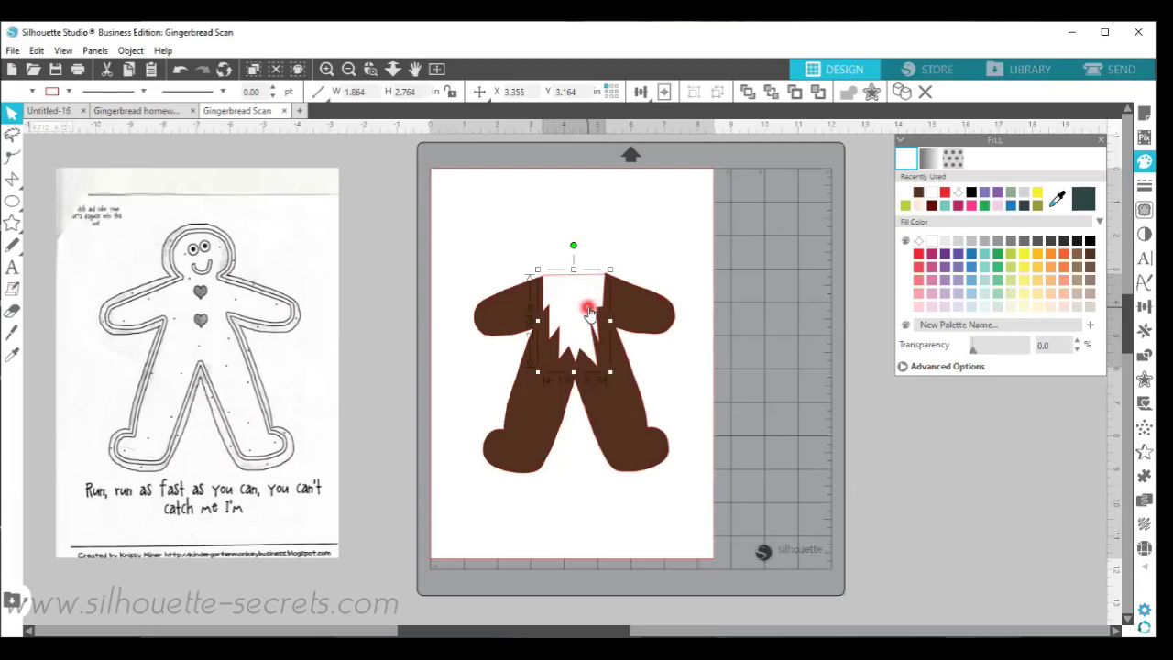
{"action": "key", "text": "Delete"}
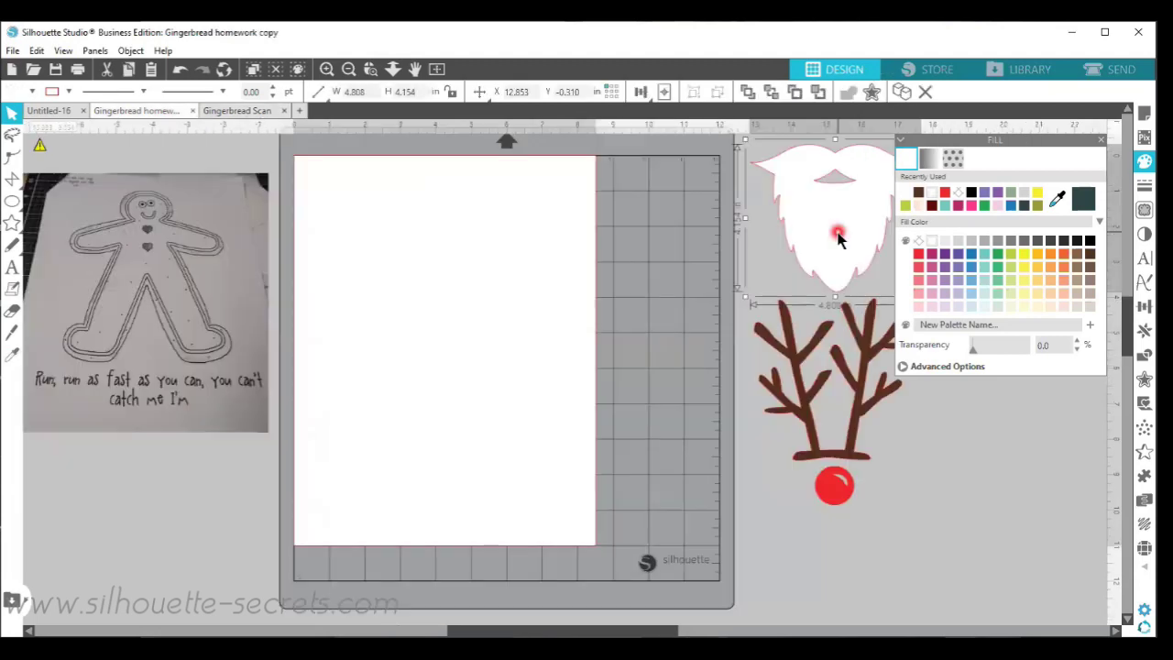
Copy the white Santa beard from the Gingerbread homework file into the Gingerbread Scan file and place it beside the mat
{"action": "key", "text": "i"}
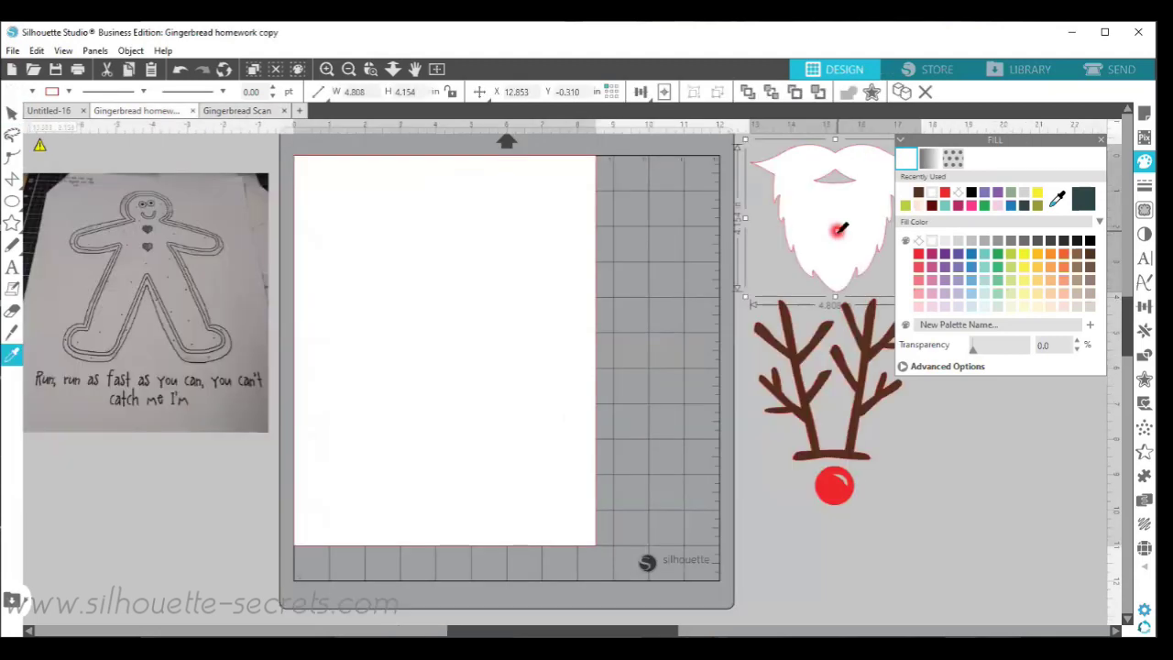
{"action": "left_click", "coordinate": [836, 230]}
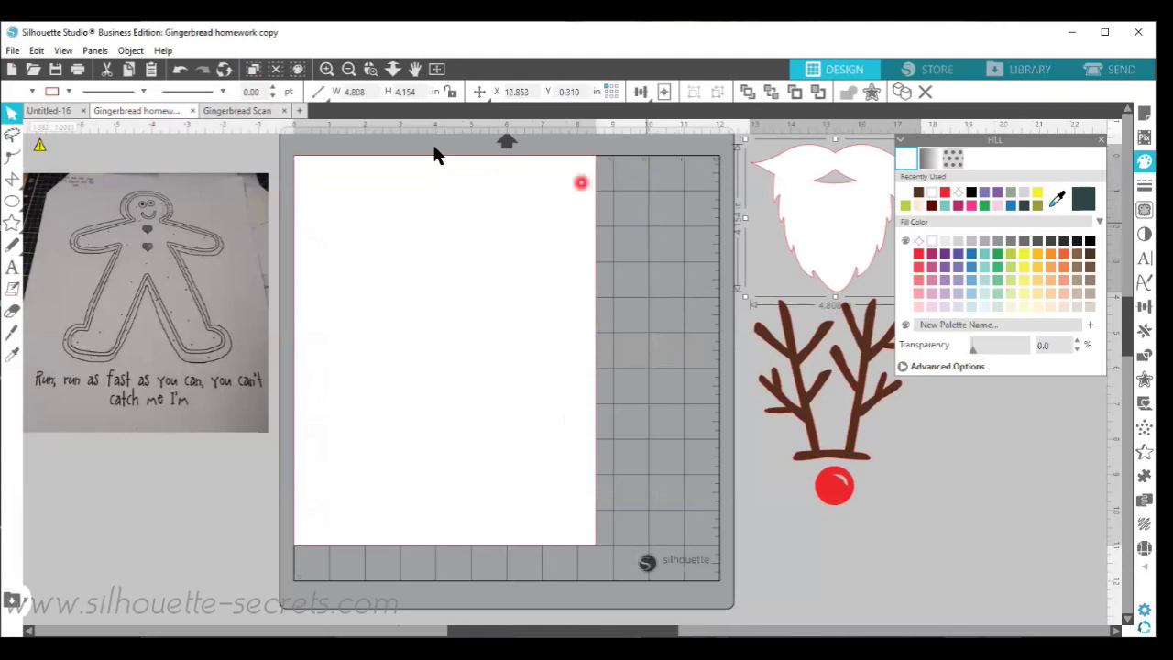
{"action": "left_click", "coordinate": [237, 111]}
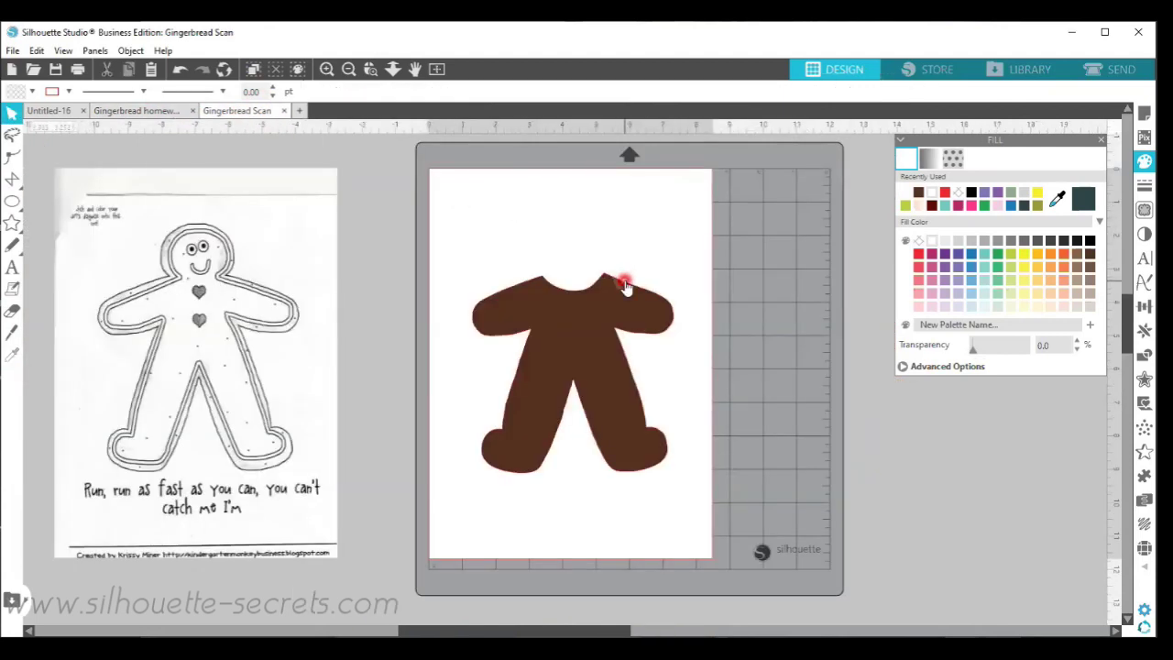
{"action": "left_click_drag", "start_coordinate": [881, 191], "coordinate": [868, 252]}
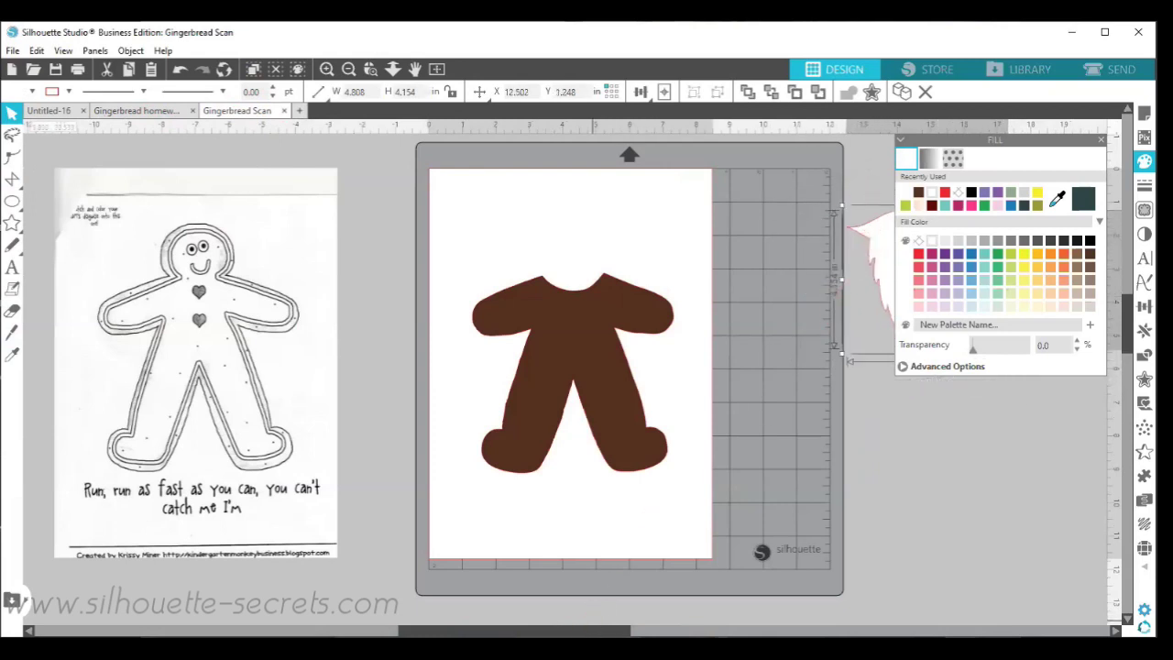
{"action": "left_click_drag", "start_coordinate": [588, 630], "coordinate": [710, 630]}
{"action": "left_click_drag", "start_coordinate": [620, 266], "coordinate": [638, 262]}
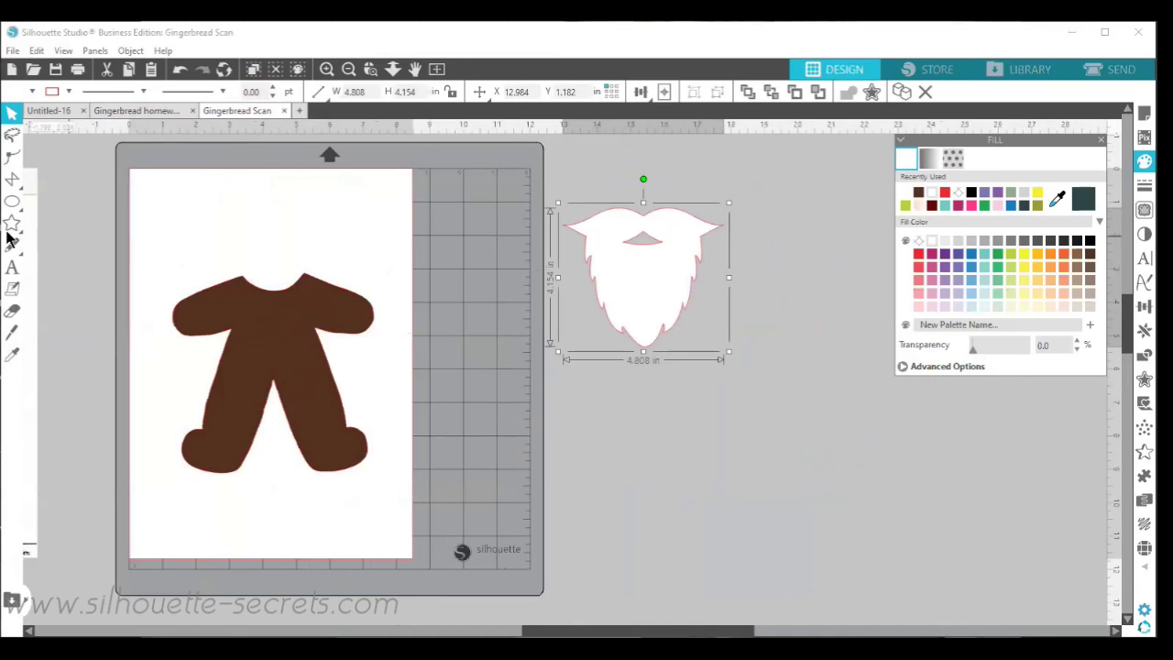
Slice the beard horizontally through the mouth opening with the straight, solid Knife tool and delete the mustache piece above the cut
{"action": "left_click", "coordinate": [12, 333]}
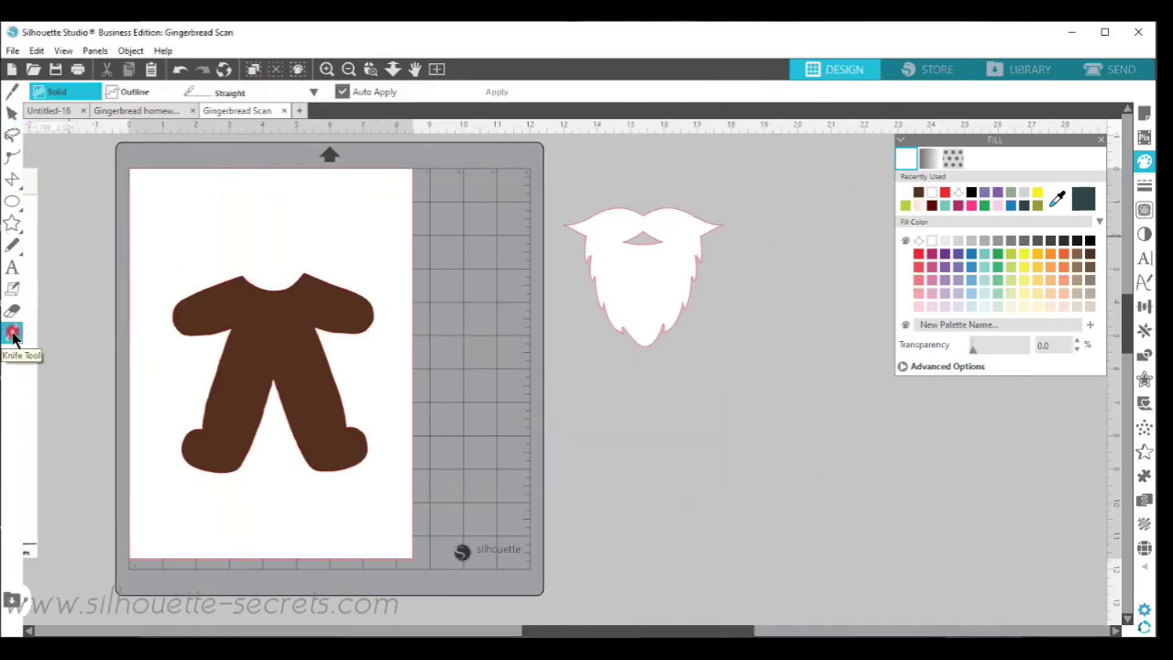
{"action": "left_click_drag", "start_coordinate": [532, 242], "coordinate": [716, 228]}
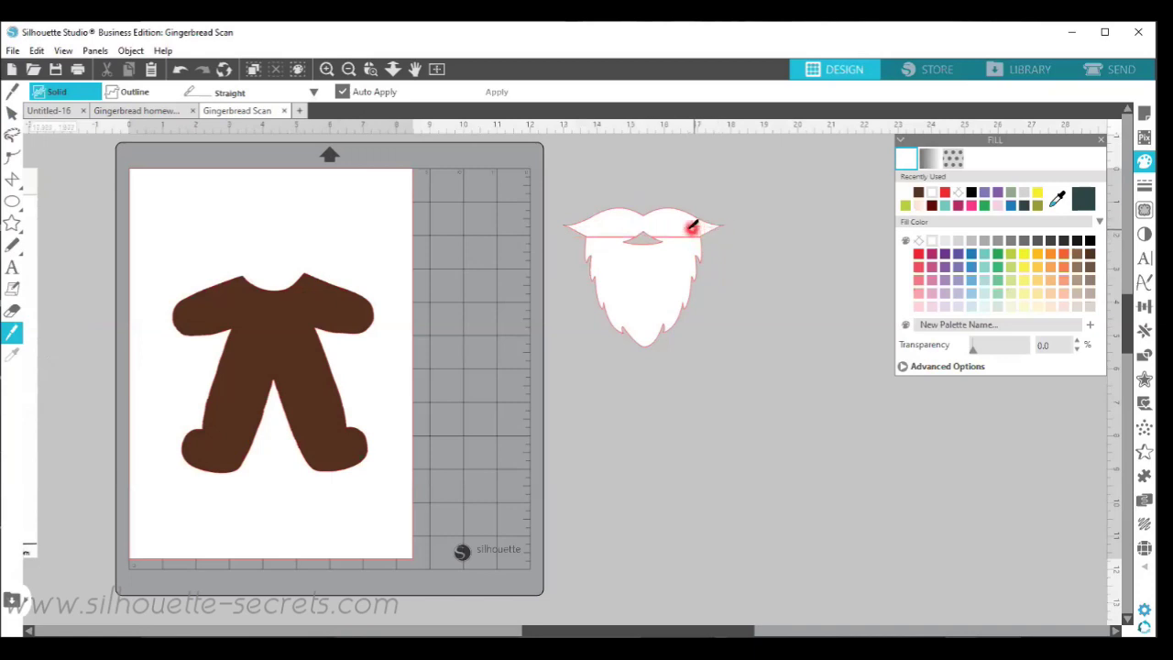
{"action": "left_click", "coordinate": [11, 117]}
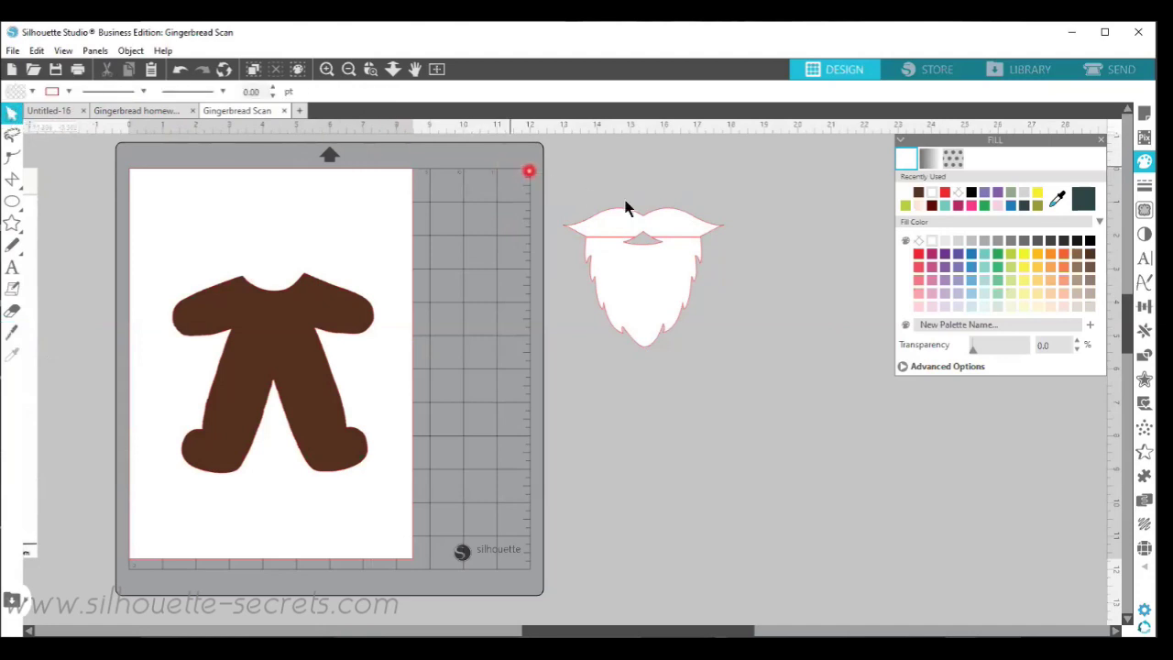
{"action": "left_click", "coordinate": [674, 217]}
{"action": "left_click_drag", "start_coordinate": [671, 229], "coordinate": [668, 189]}
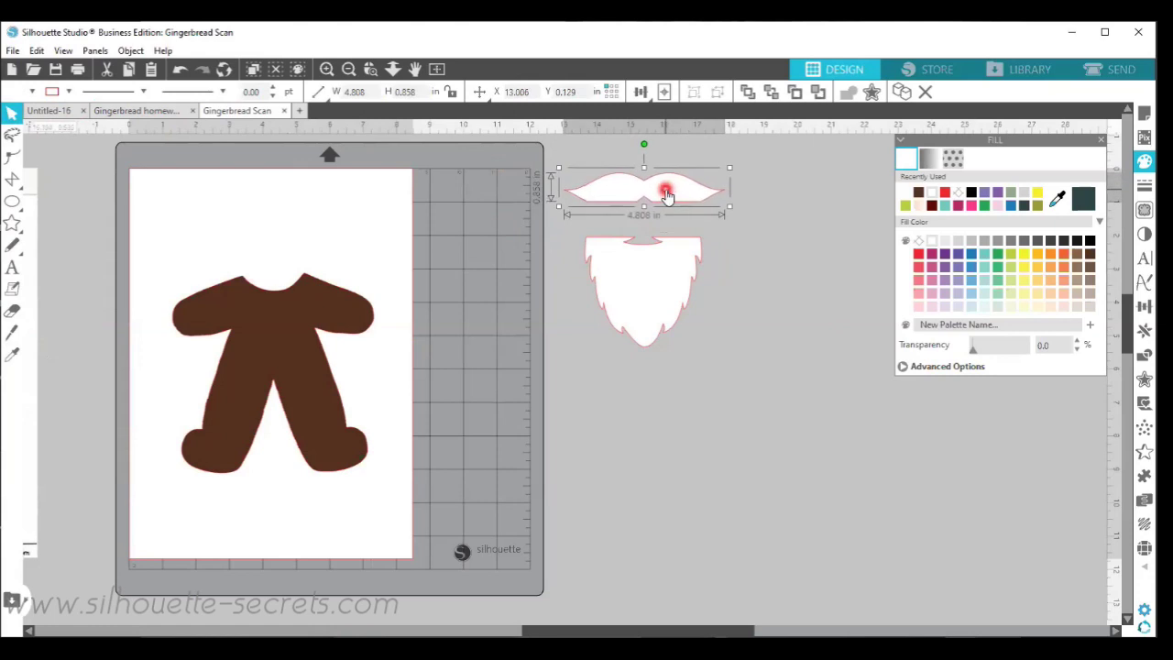
{"action": "key", "text": "Delete"}
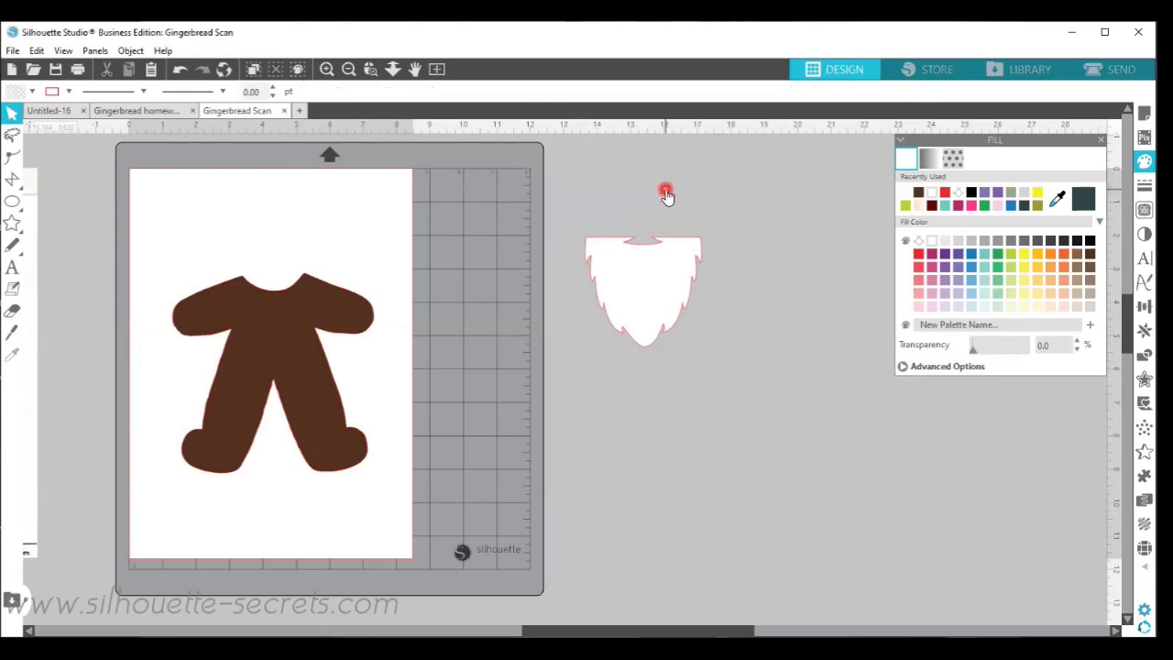
Delete the points of the mouth notch along the beard's top edge so the edge runs straight, and finish point editing
{"action": "double_click", "coordinate": [659, 263]}
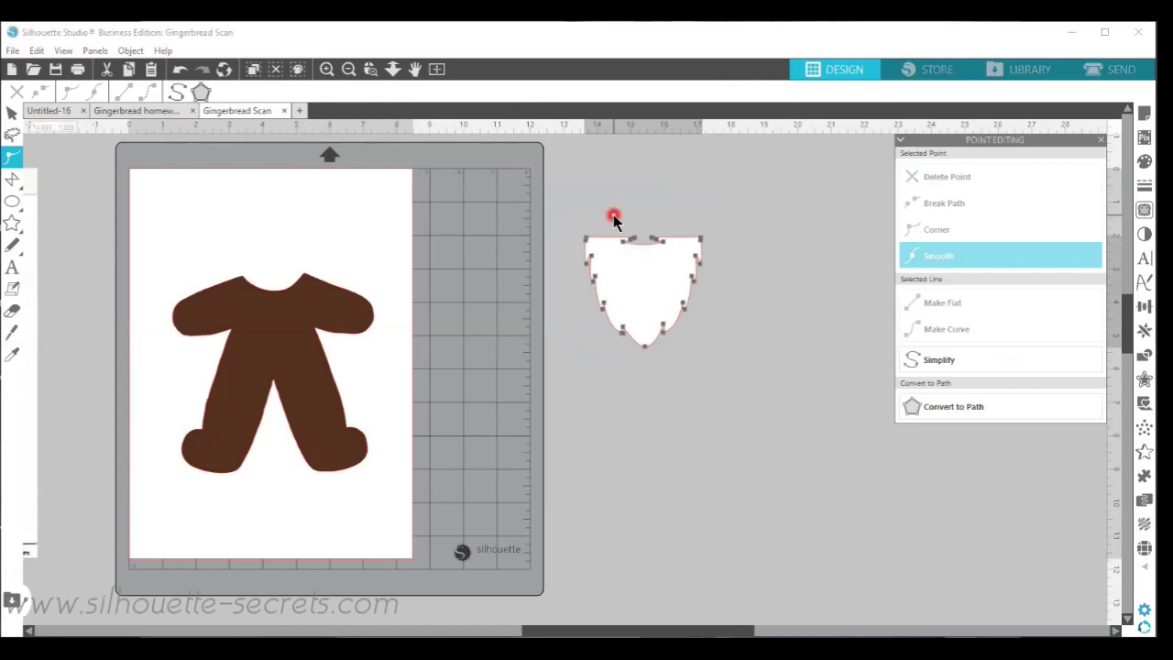
{"action": "left_click_drag", "start_coordinate": [608, 212], "coordinate": [626, 232]}
{"action": "left_click_drag", "start_coordinate": [676, 261], "coordinate": [660, 254]}
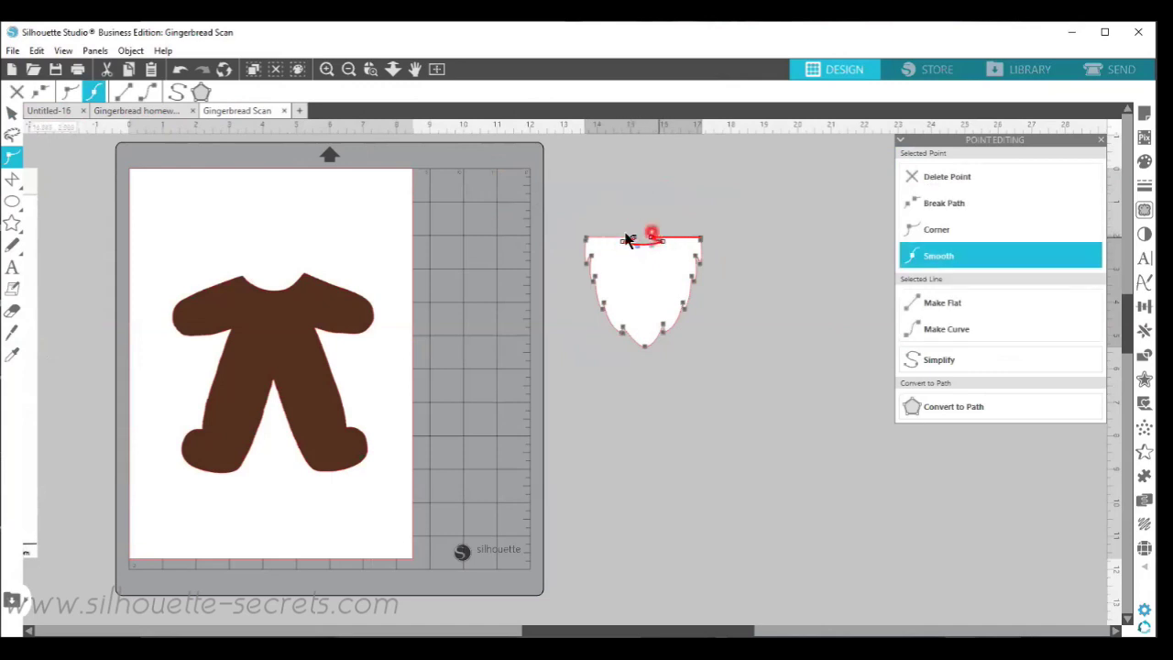
{"action": "left_click", "coordinate": [935, 176]}
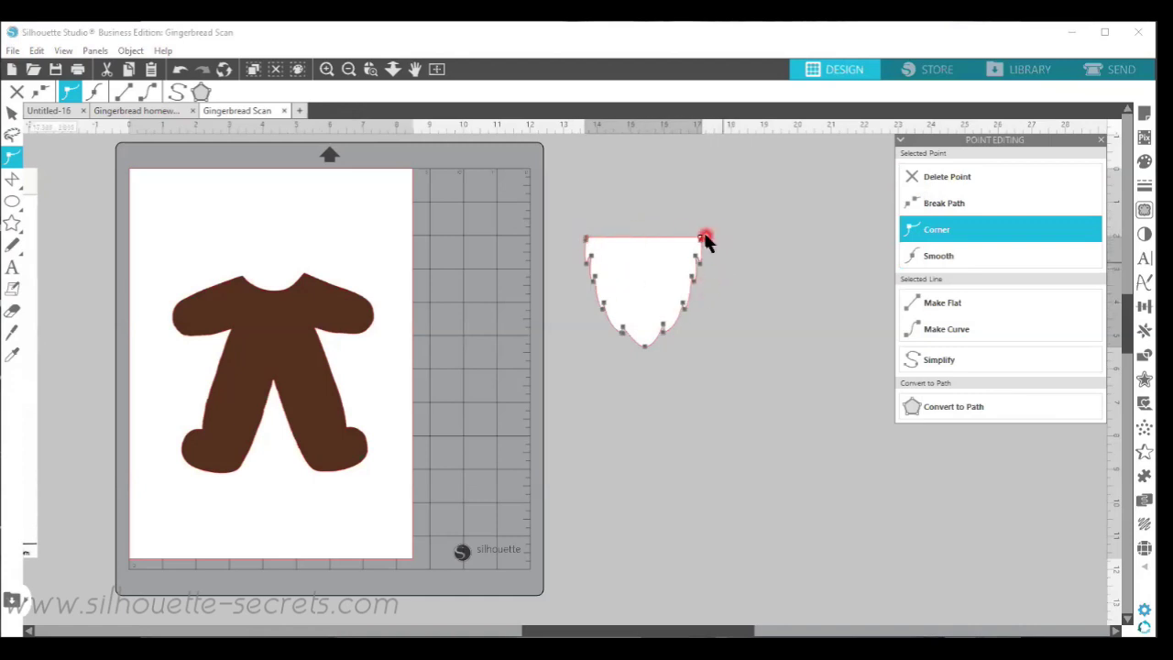
{"action": "left_click", "coordinate": [725, 279]}
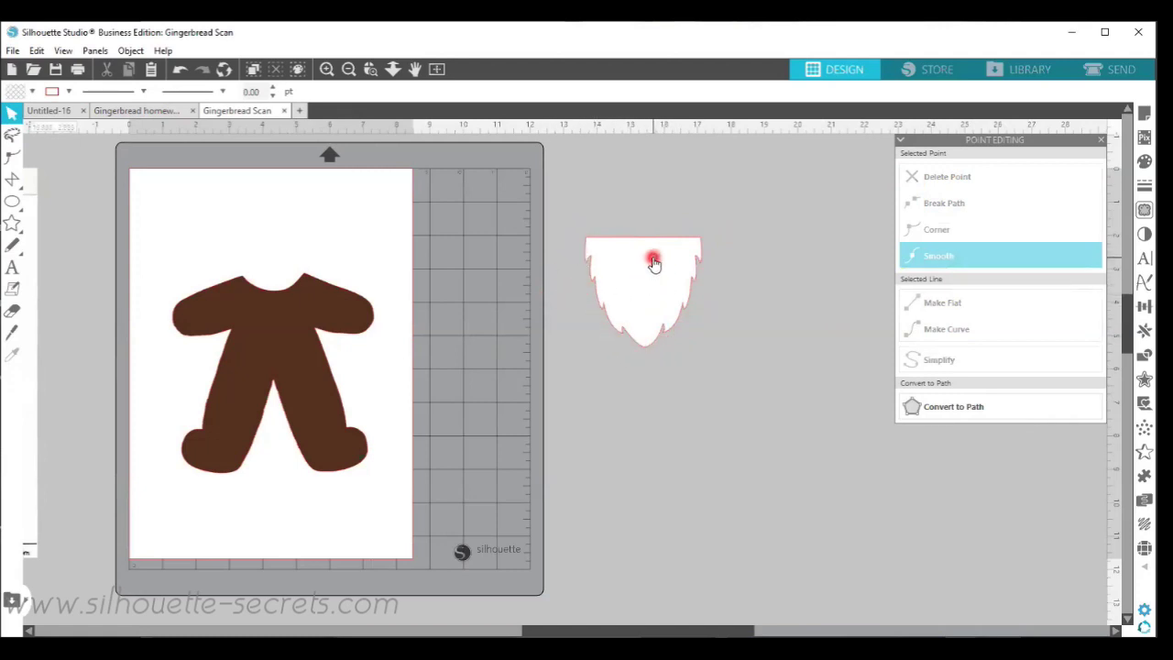
Place the beard over the clothing's neckline, scale it to about 1.99 in wide, stretch it to about 2.64 in high and align it between the shoulder tips
{"action": "left_click_drag", "start_coordinate": [653, 263], "coordinate": [309, 296]}
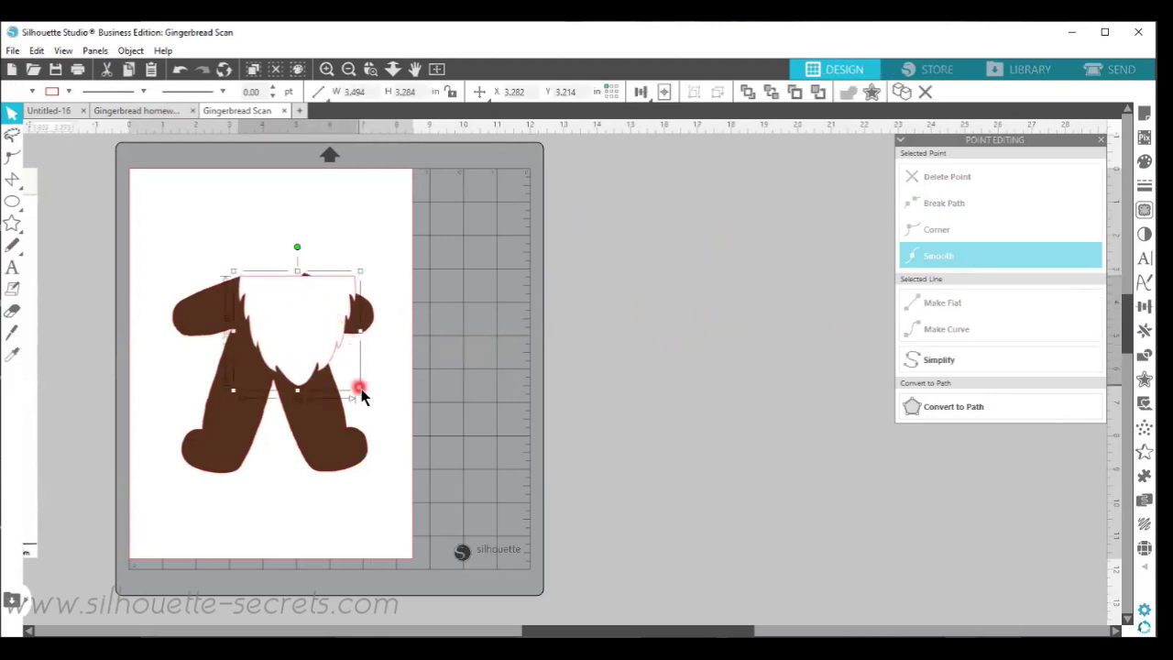
{"action": "left_click_drag", "start_coordinate": [361, 391], "coordinate": [311, 352]}
{"action": "left_click_drag", "start_coordinate": [280, 309], "coordinate": [278, 302]}
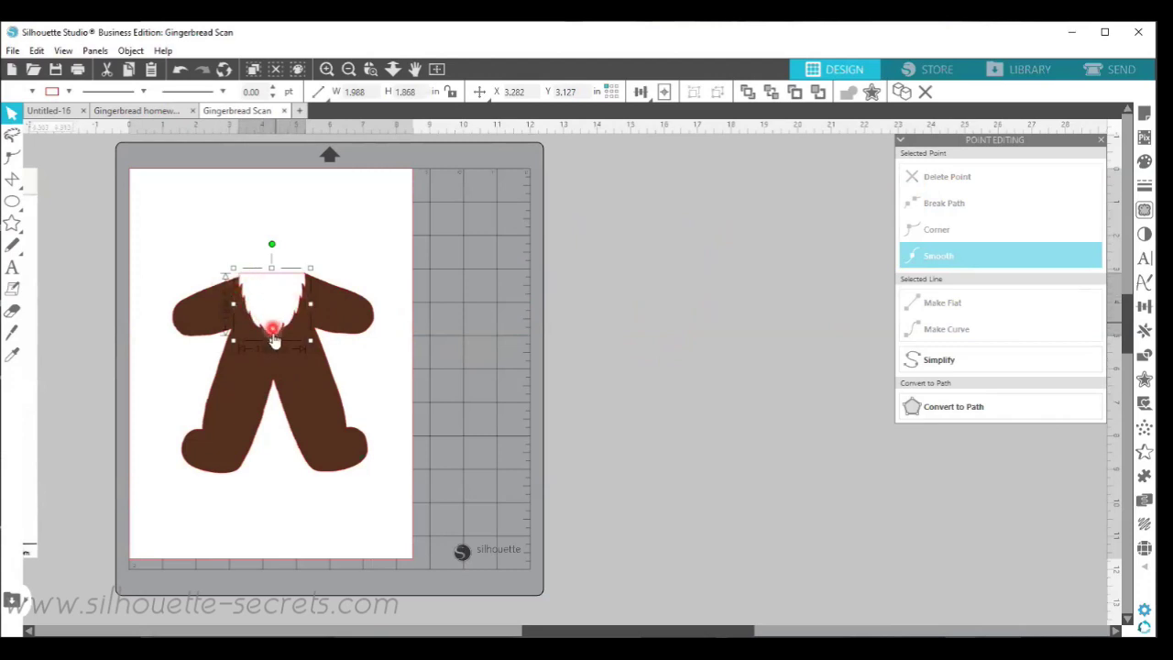
{"action": "left_click_drag", "start_coordinate": [271, 339], "coordinate": [270, 366]}
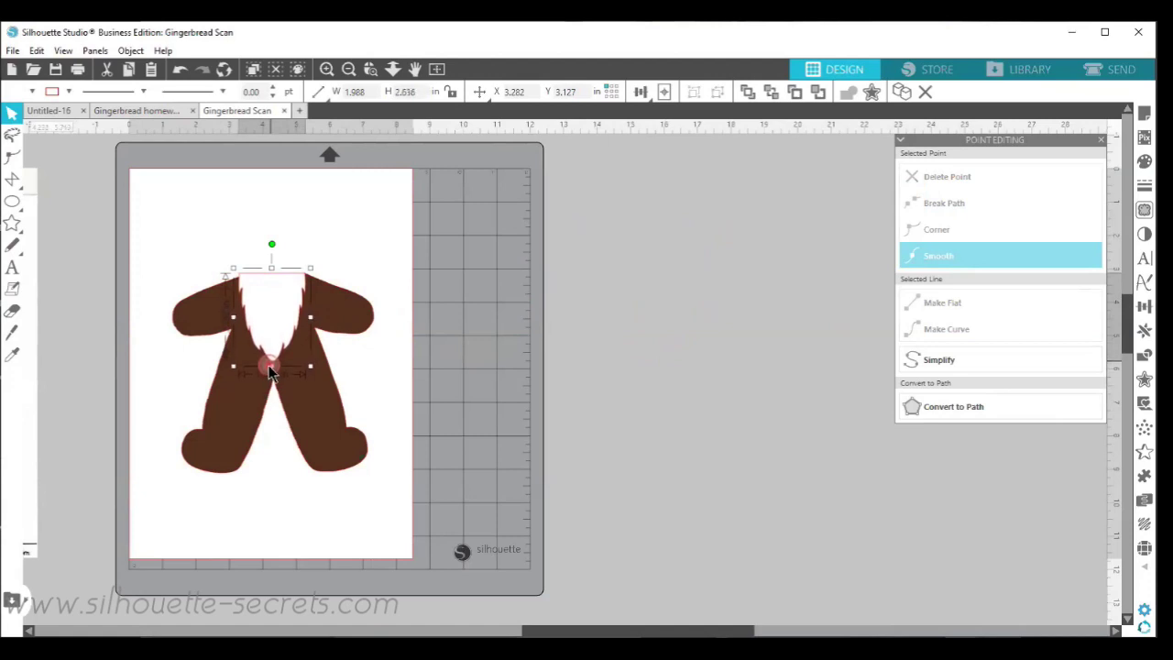
{"action": "left_click_drag", "start_coordinate": [277, 313], "coordinate": [279, 317]}
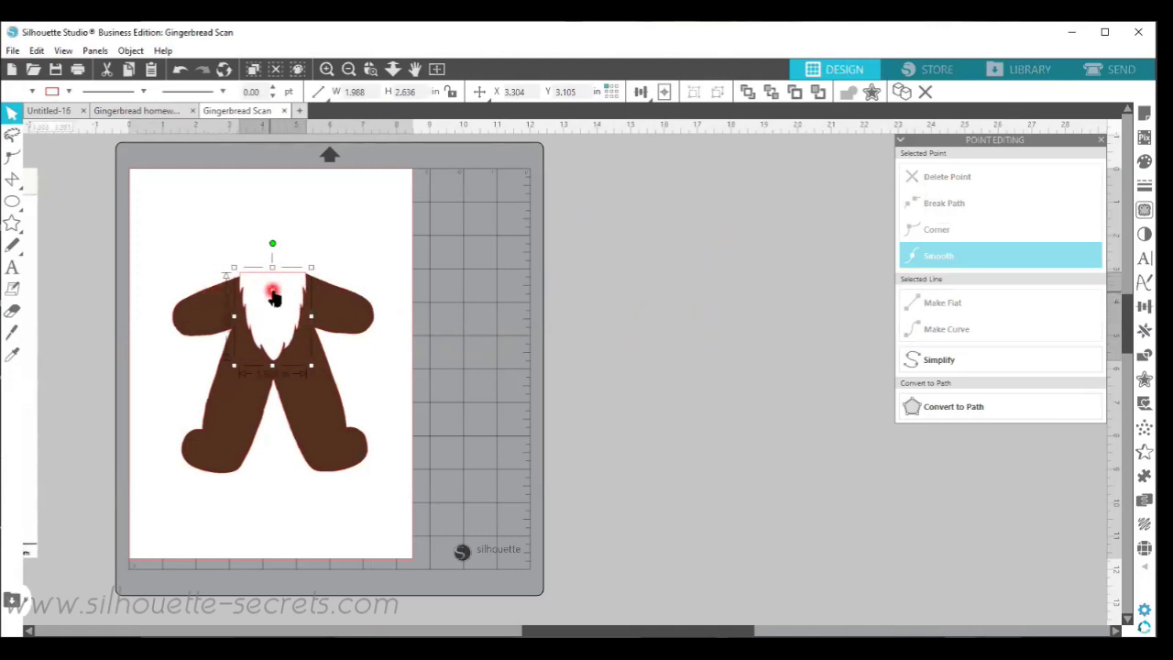
Open the clothing shape's points and lower its right shoulder tip slightly to line up with the beard's top corner
{"action": "left_click", "coordinate": [371, 71]}
{"action": "left_click", "coordinate": [215, 288]}
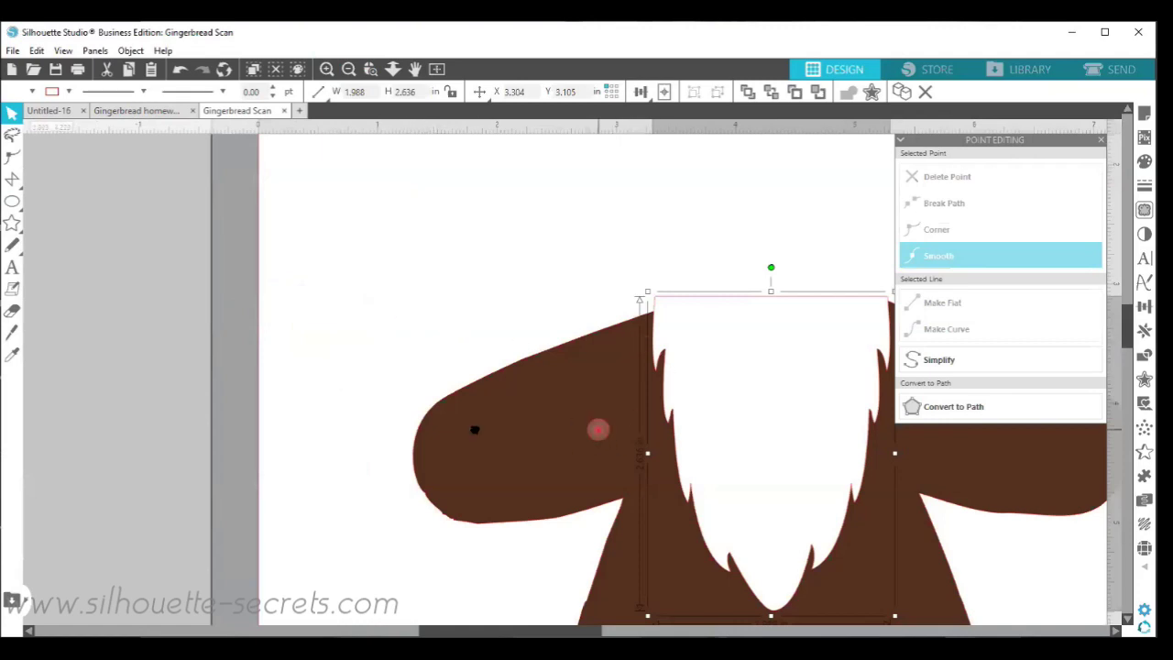
{"action": "left_click_drag", "start_coordinate": [599, 427], "coordinate": [325, 398]}
{"action": "left_click", "coordinate": [621, 263]}
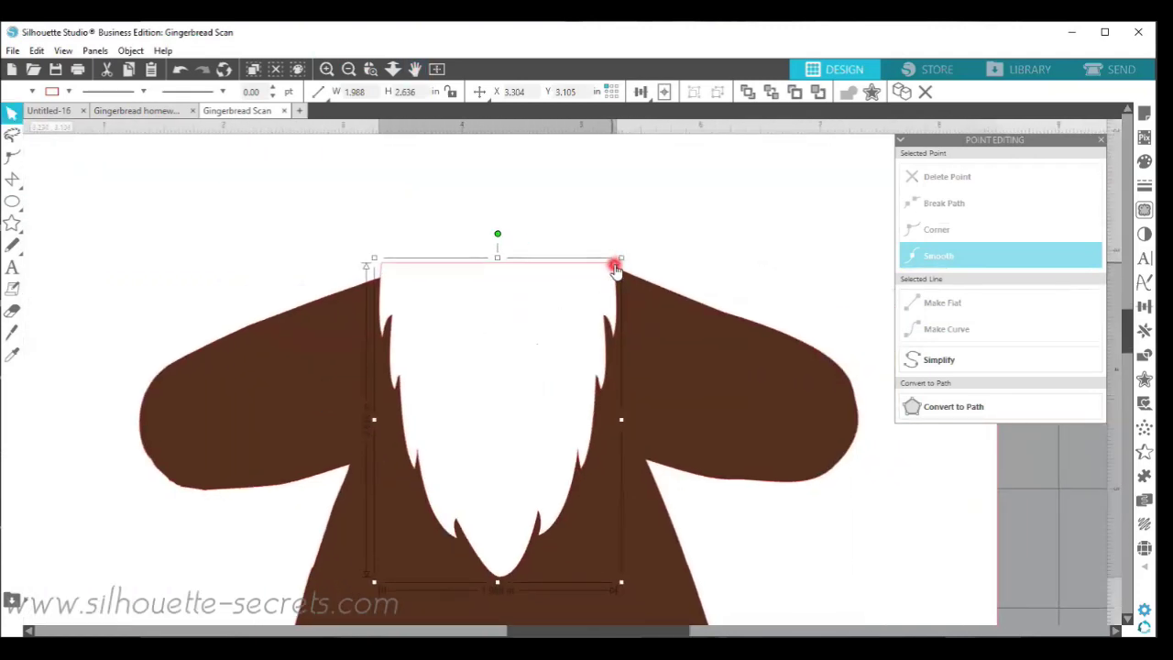
{"action": "left_click", "coordinate": [651, 310]}
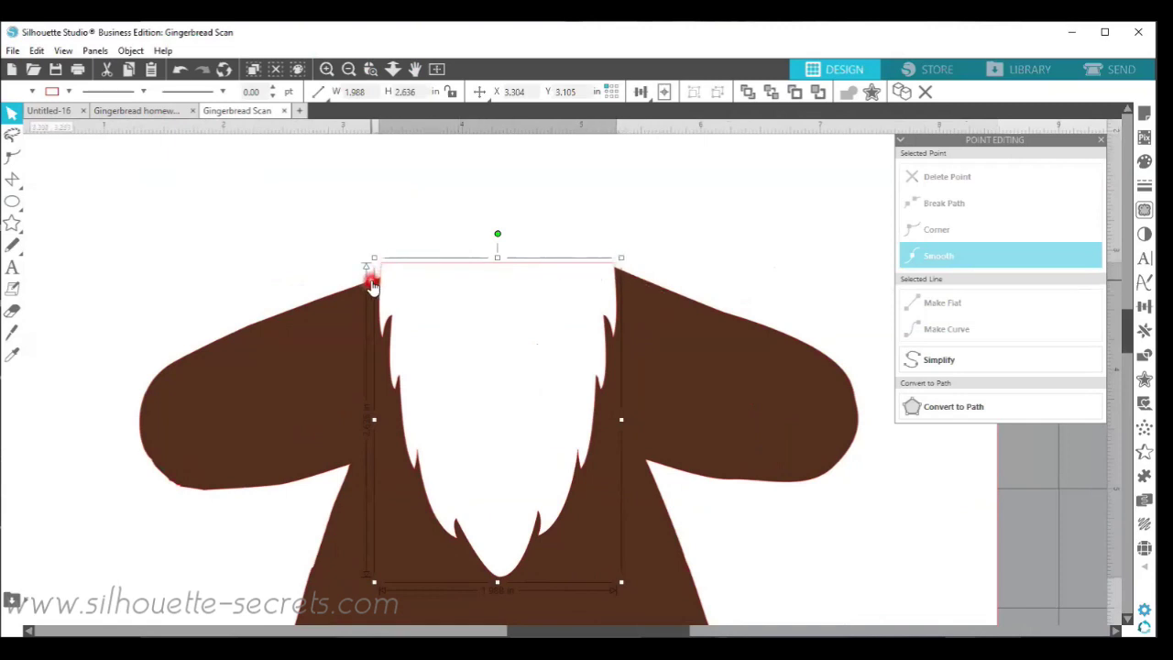
{"action": "double_click", "coordinate": [651, 302]}
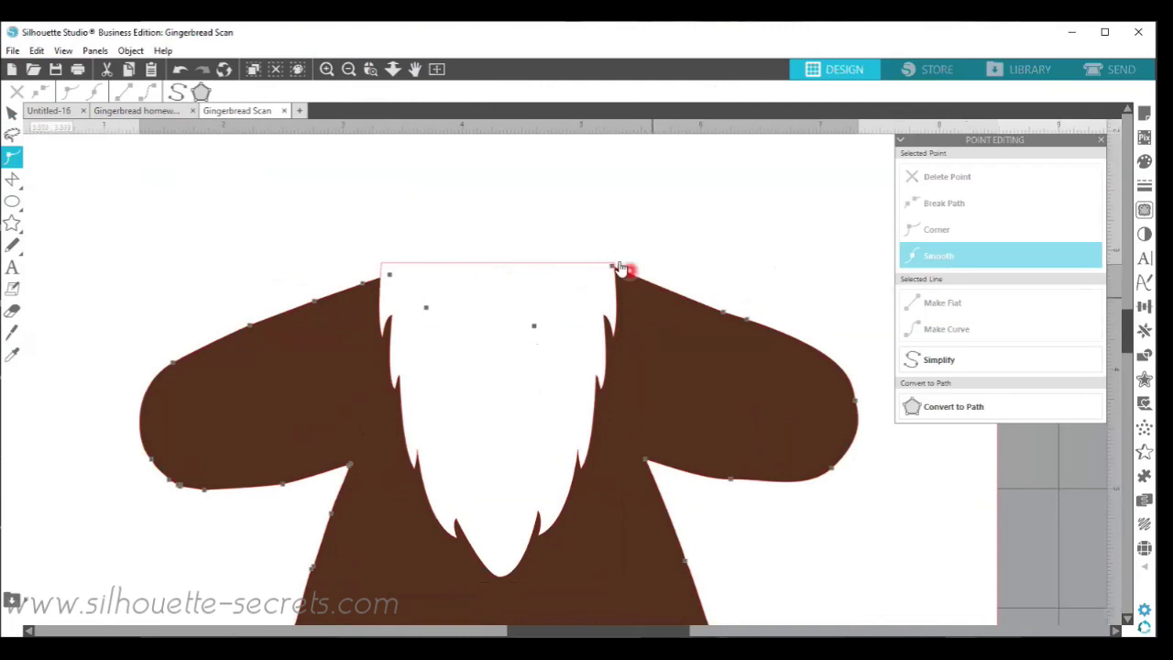
{"action": "left_click", "coordinate": [614, 274]}
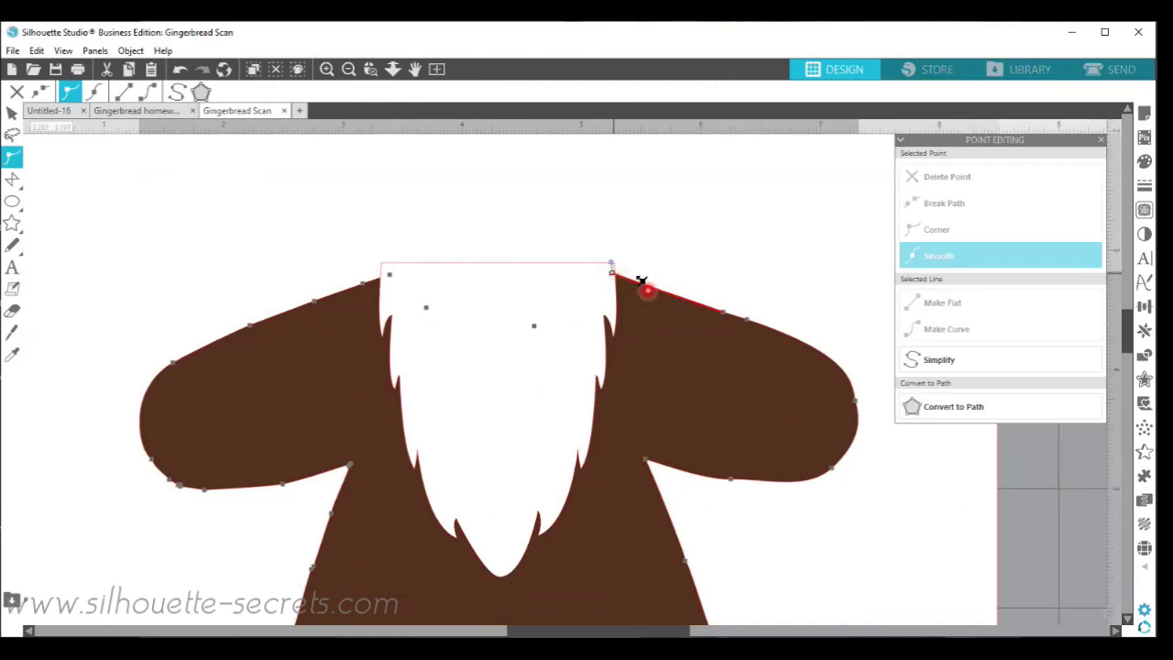
{"action": "left_click", "coordinate": [612, 273]}
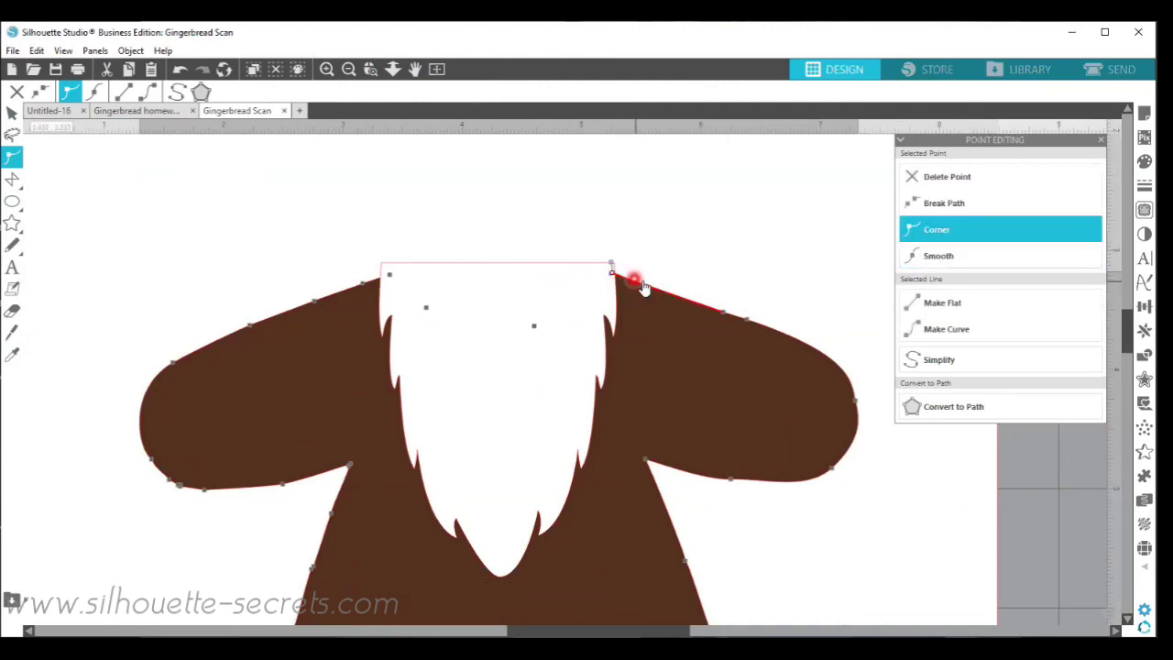
Nudge the beard down slightly so its top edge sits level with the clothing's shoulder tips
{"action": "left_click", "coordinate": [541, 295]}
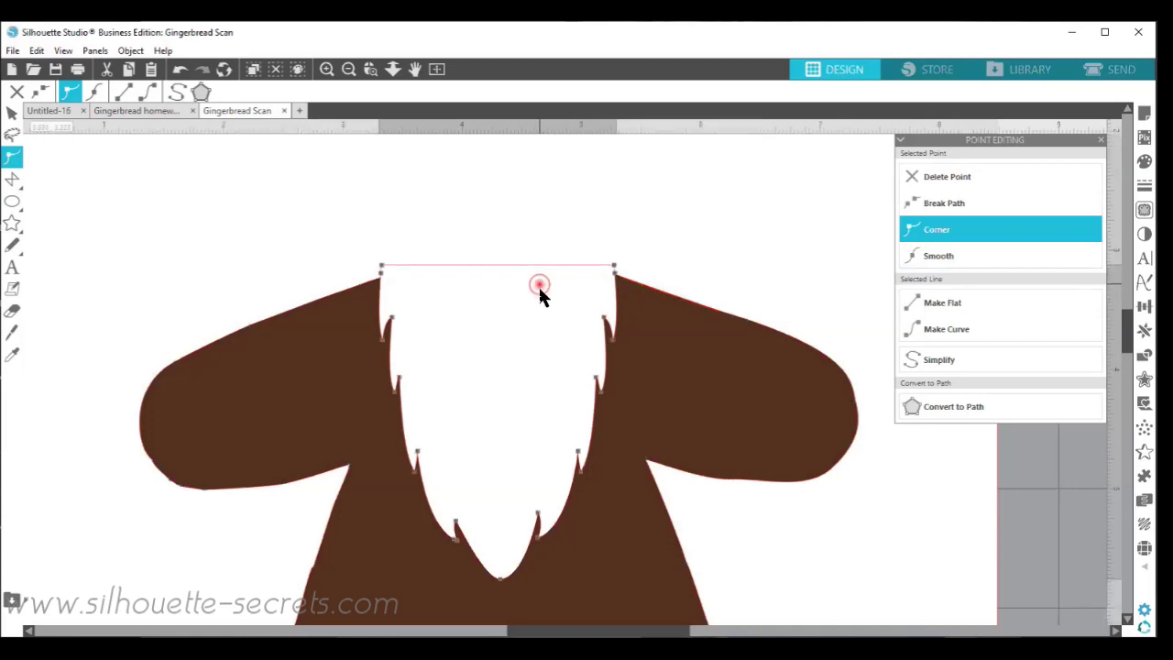
{"action": "left_click", "coordinate": [540, 294]}
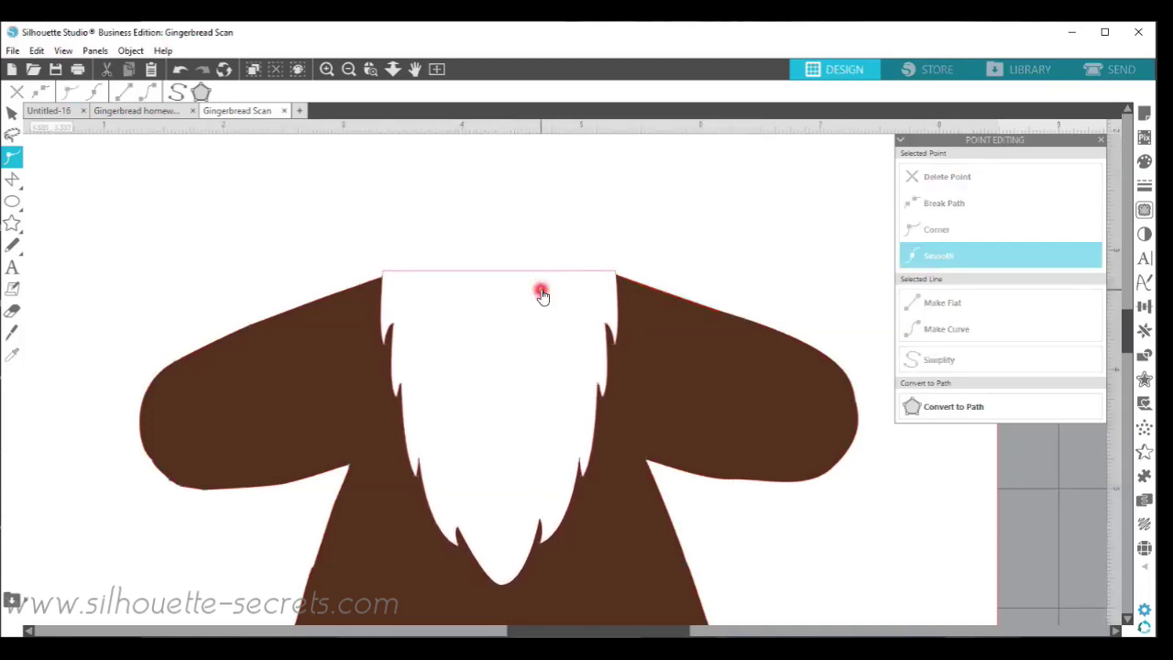
{"action": "left_click", "coordinate": [541, 293]}
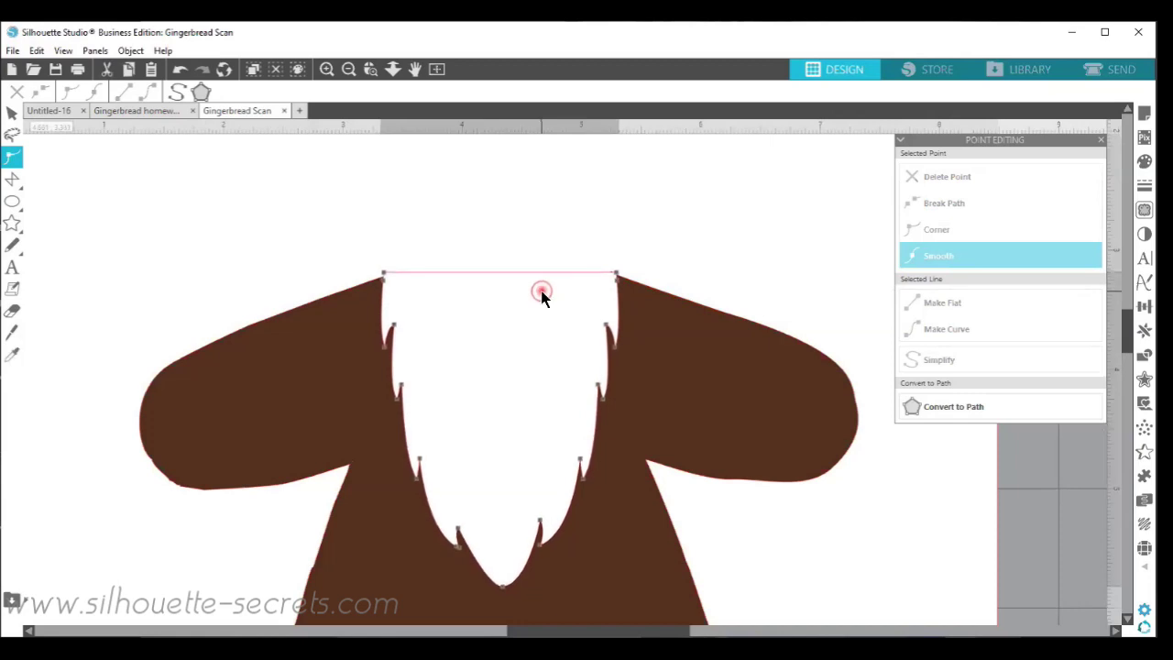
Move the clothing's left and right shoulder tip points onto the beard's top corners and finish point editing
{"action": "left_click", "coordinate": [618, 282]}
{"action": "double_click", "coordinate": [629, 296]}
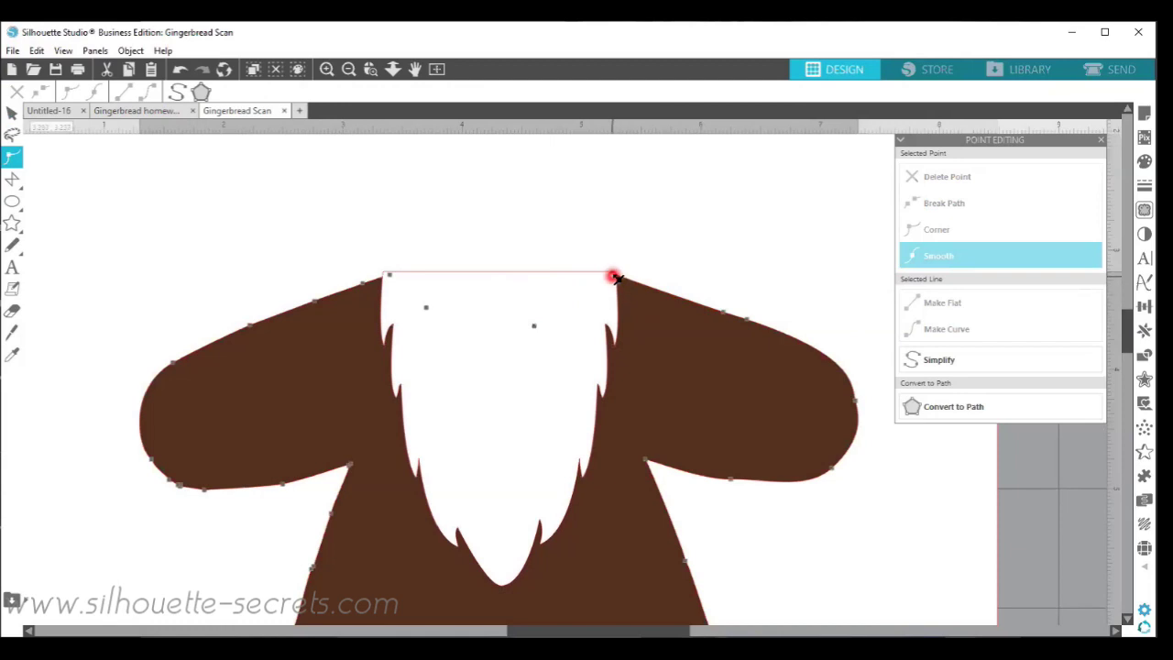
{"action": "left_click", "coordinate": [389, 279]}
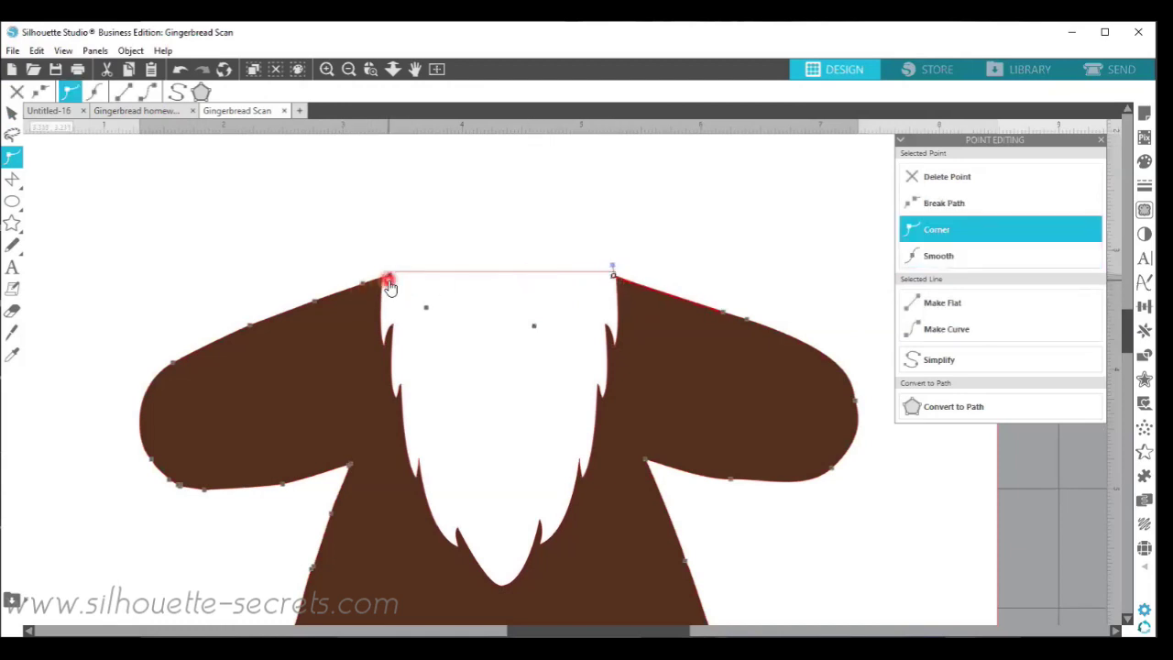
{"action": "left_click", "coordinate": [389, 281]}
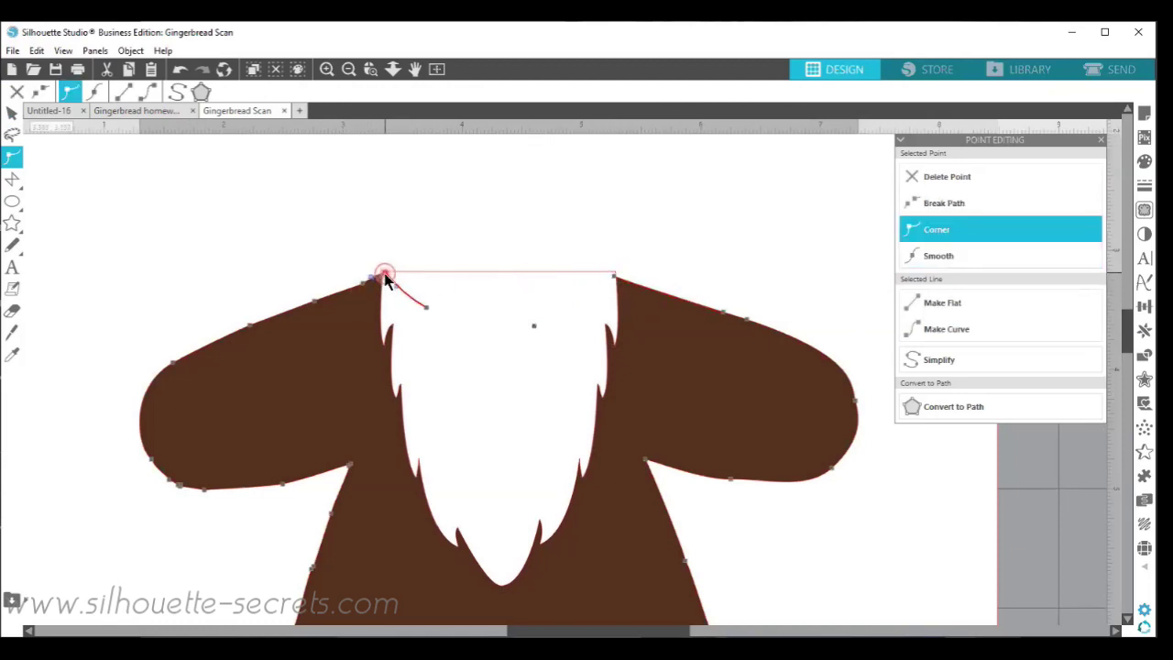
{"action": "left_click", "coordinate": [614, 275]}
{"action": "left_click", "coordinate": [642, 325]}
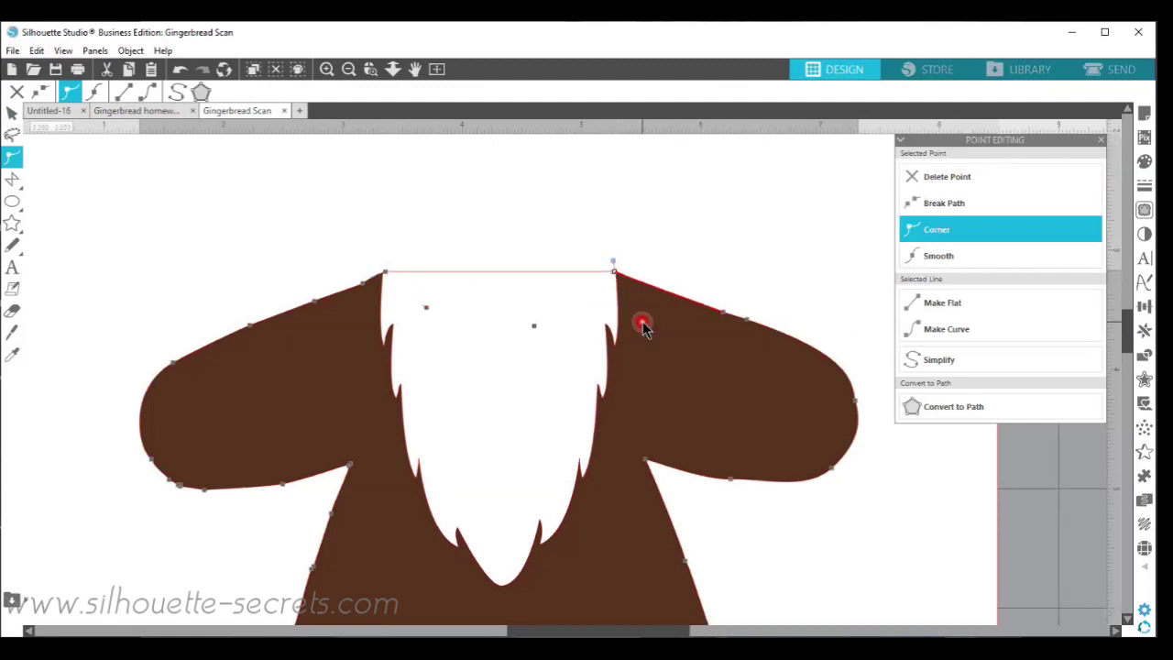
{"action": "left_click", "coordinate": [695, 216]}
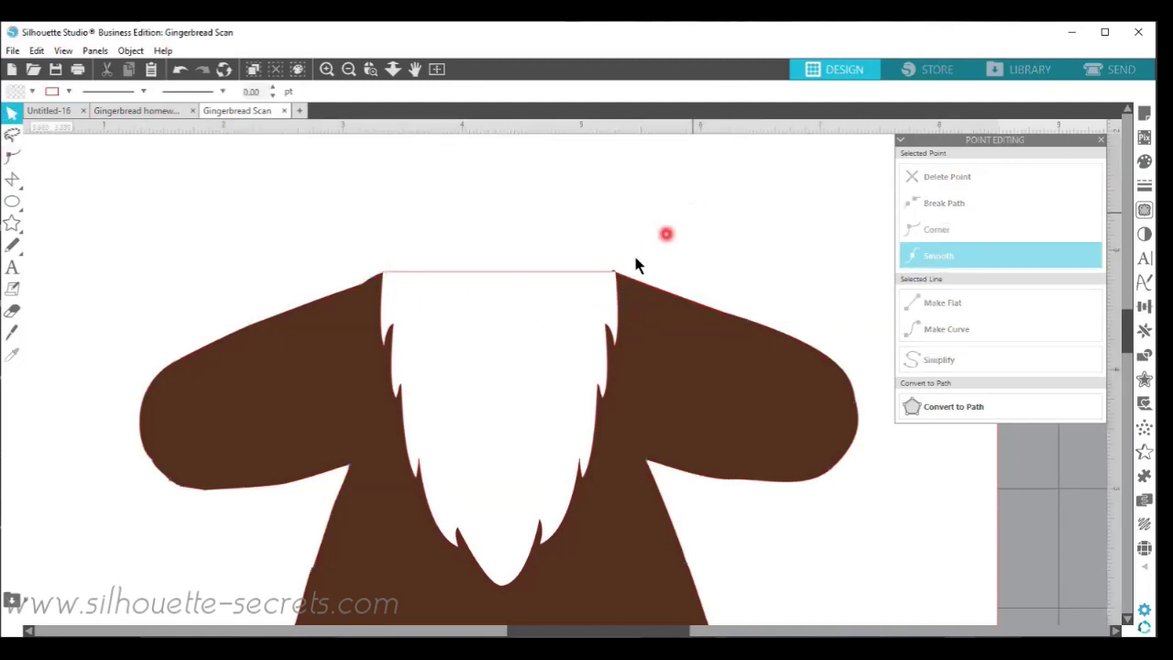
{"action": "double_click", "coordinate": [628, 287]}
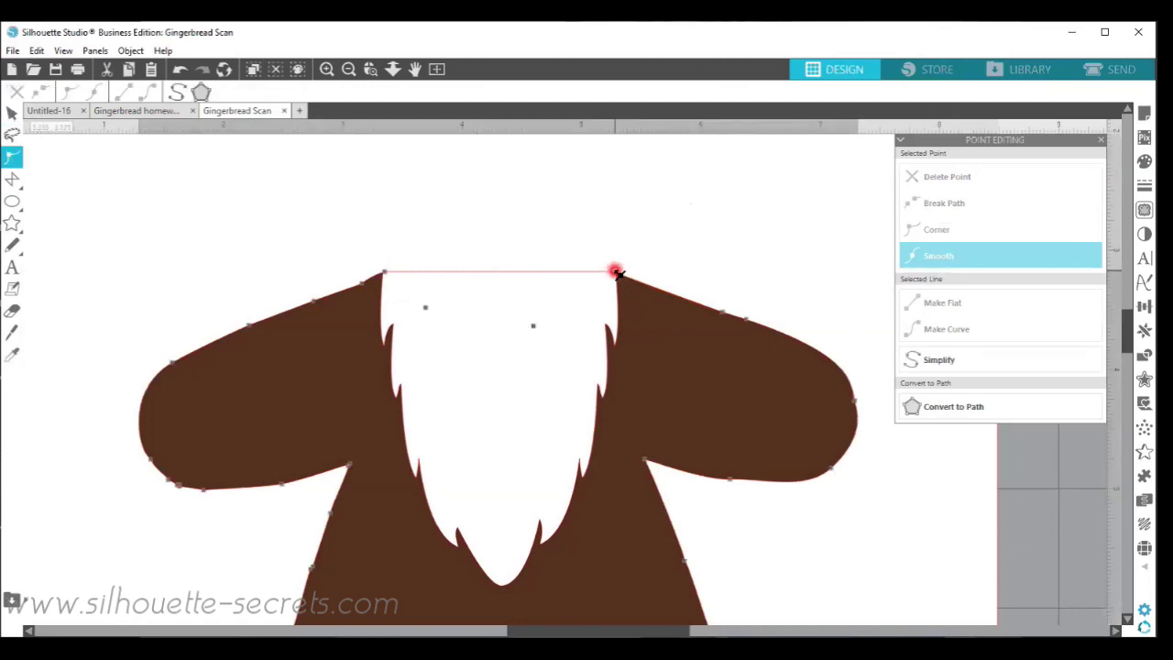
{"action": "left_click", "coordinate": [616, 273]}
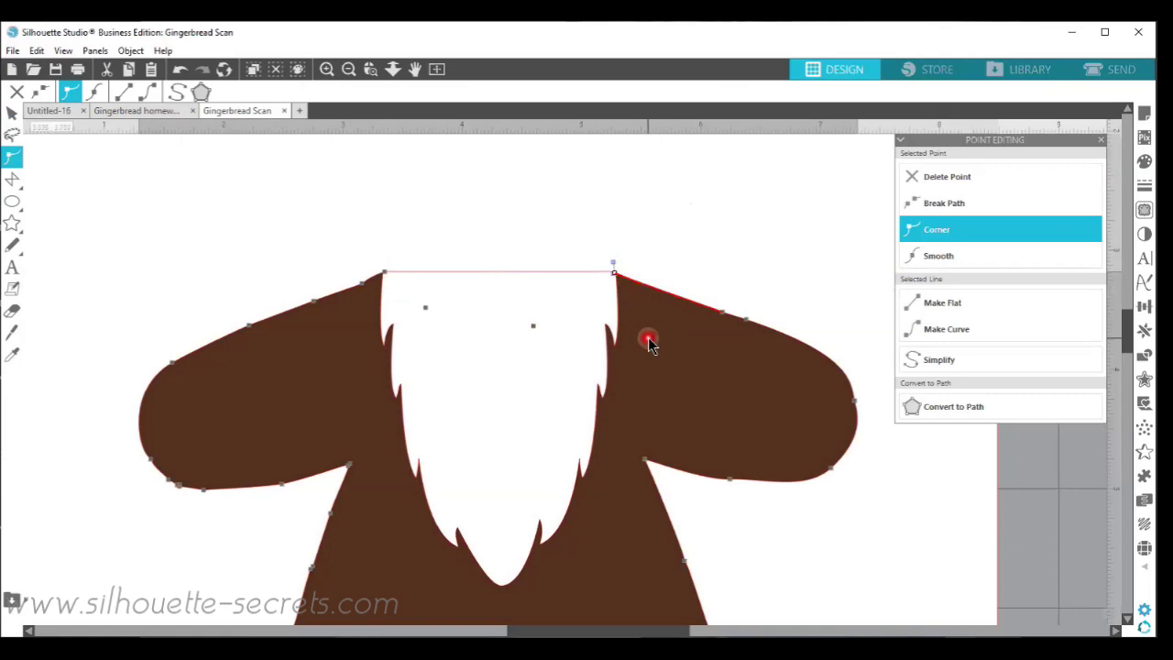
{"action": "left_click", "coordinate": [685, 206]}
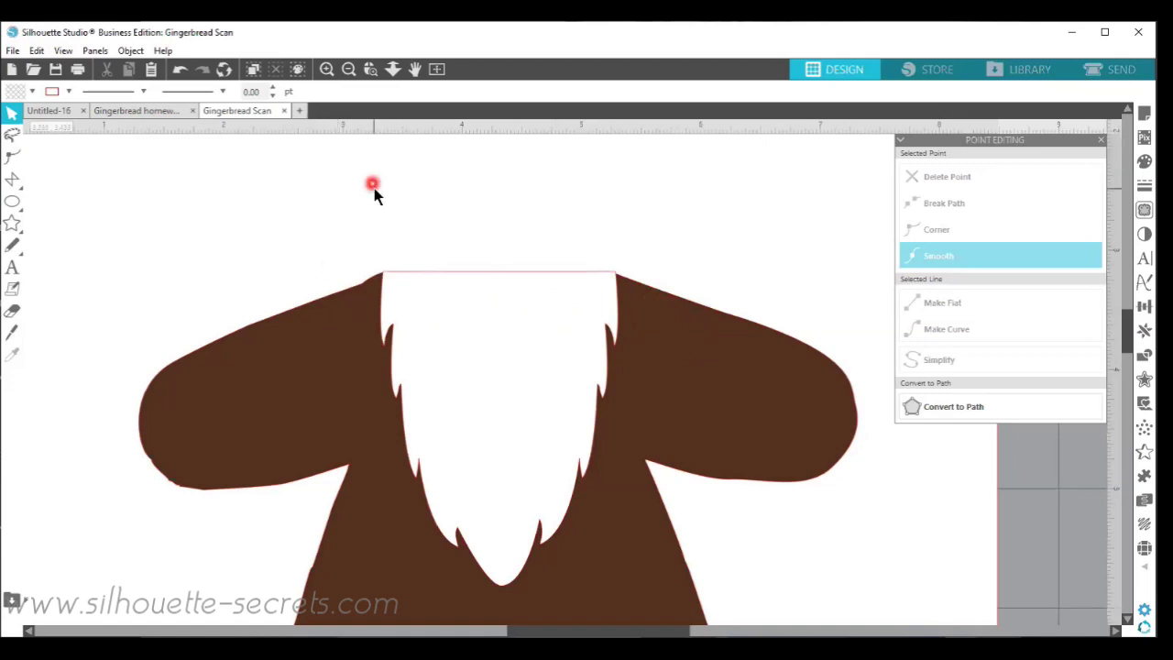
Select the clothing and beard together and place a duplicate of both off the mat, right of the original
{"action": "left_click", "coordinate": [349, 70]}
{"action": "left_click", "coordinate": [349, 70]}
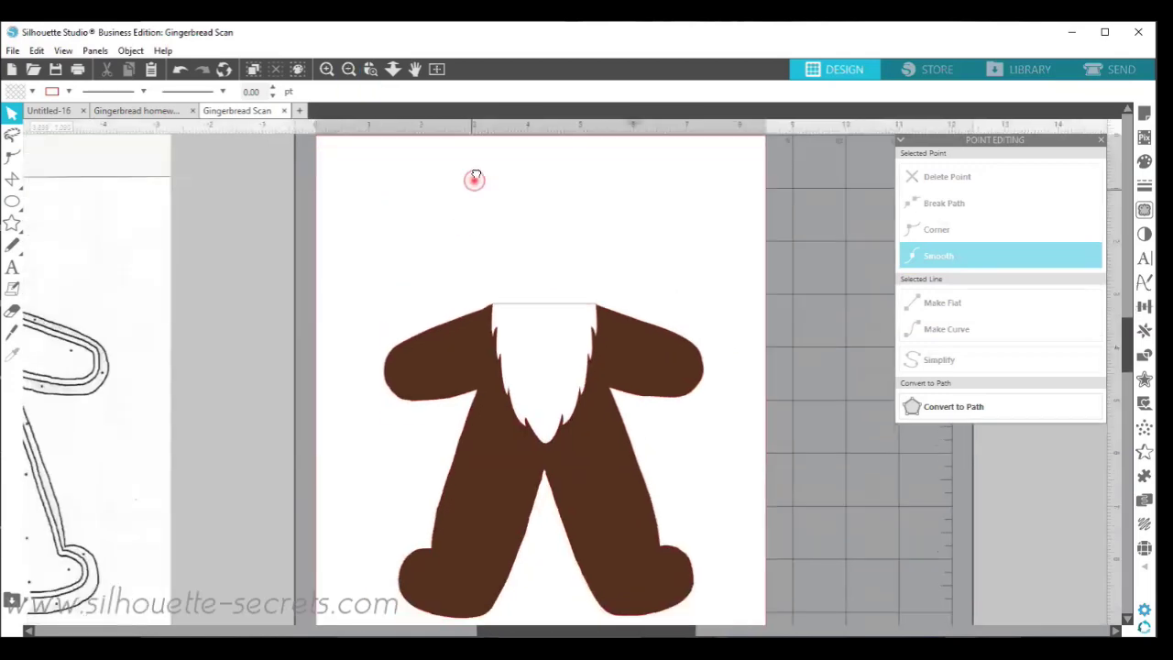
{"action": "left_click_drag", "start_coordinate": [338, 199], "coordinate": [704, 577]}
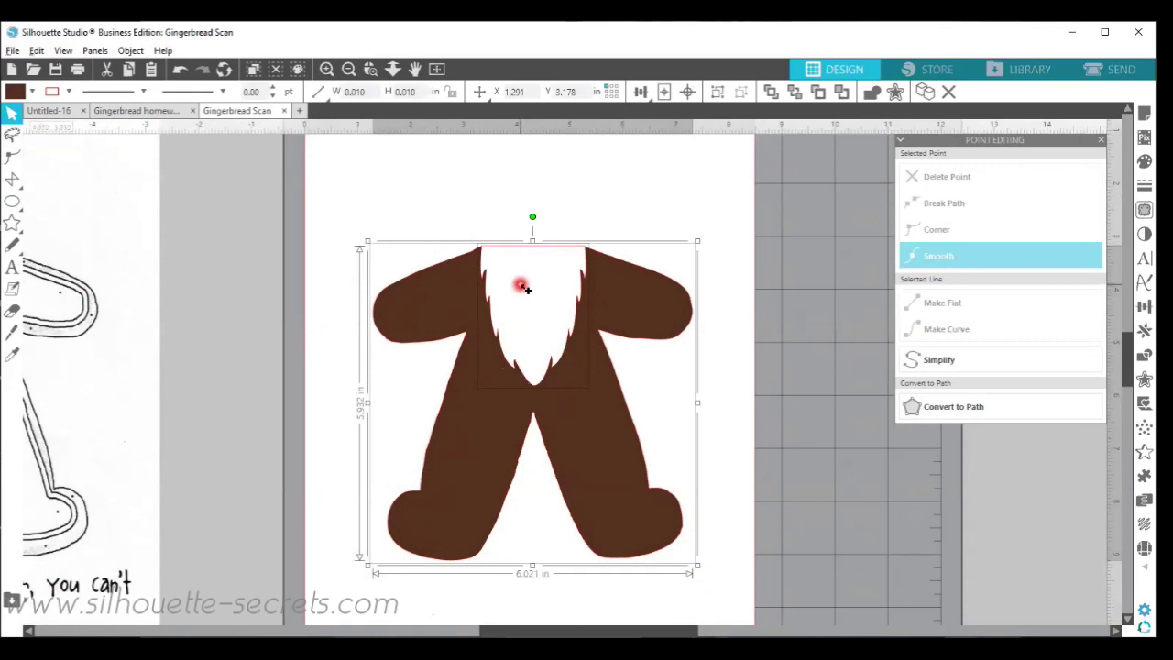
{"action": "left_click_drag", "start_coordinate": [524, 288], "coordinate": [1115, 306]}
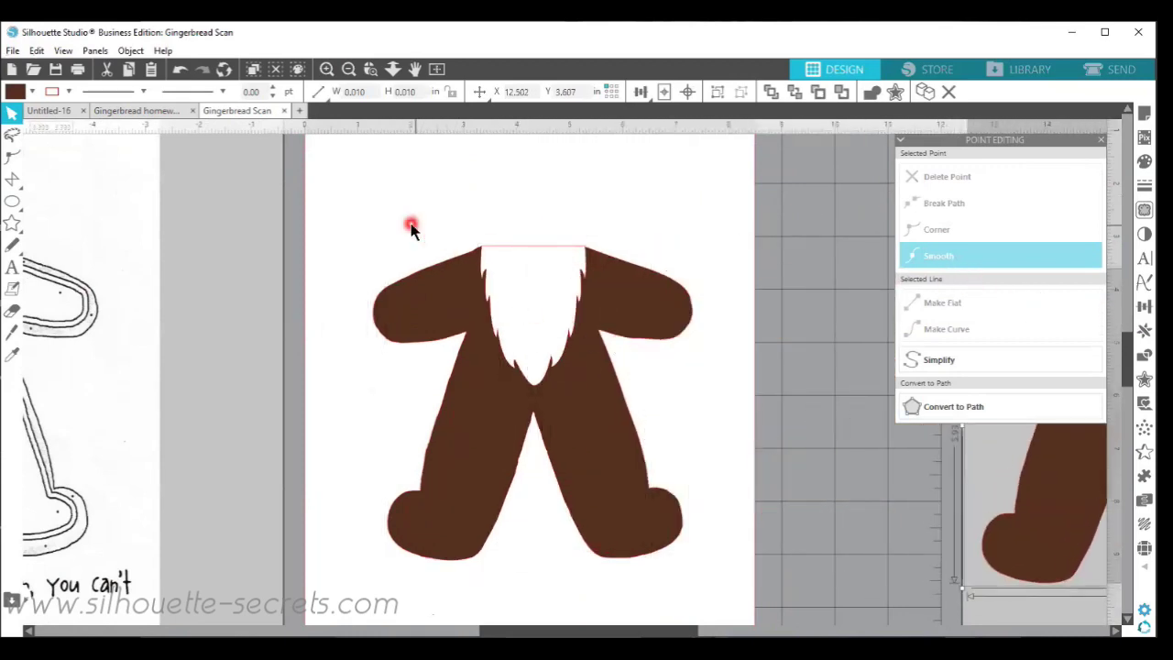
Crop the original clothing and beard on the page to leave only their overlapping area
{"action": "left_click_drag", "start_coordinate": [351, 191], "coordinate": [667, 525]}
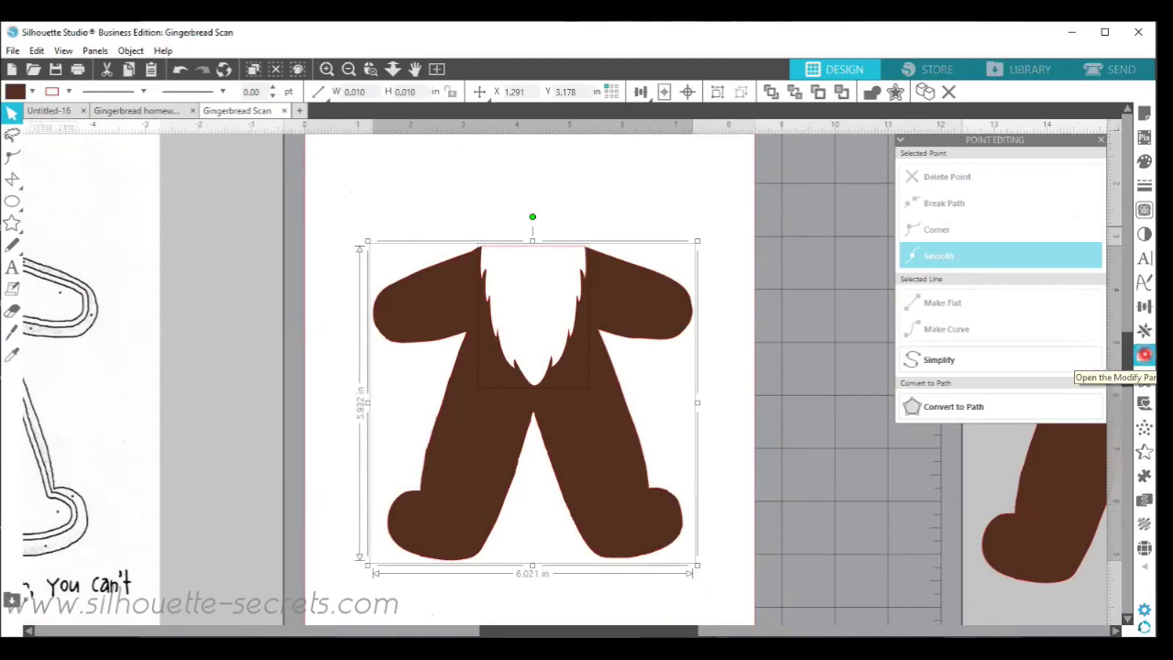
{"action": "left_click", "coordinate": [1143, 356]}
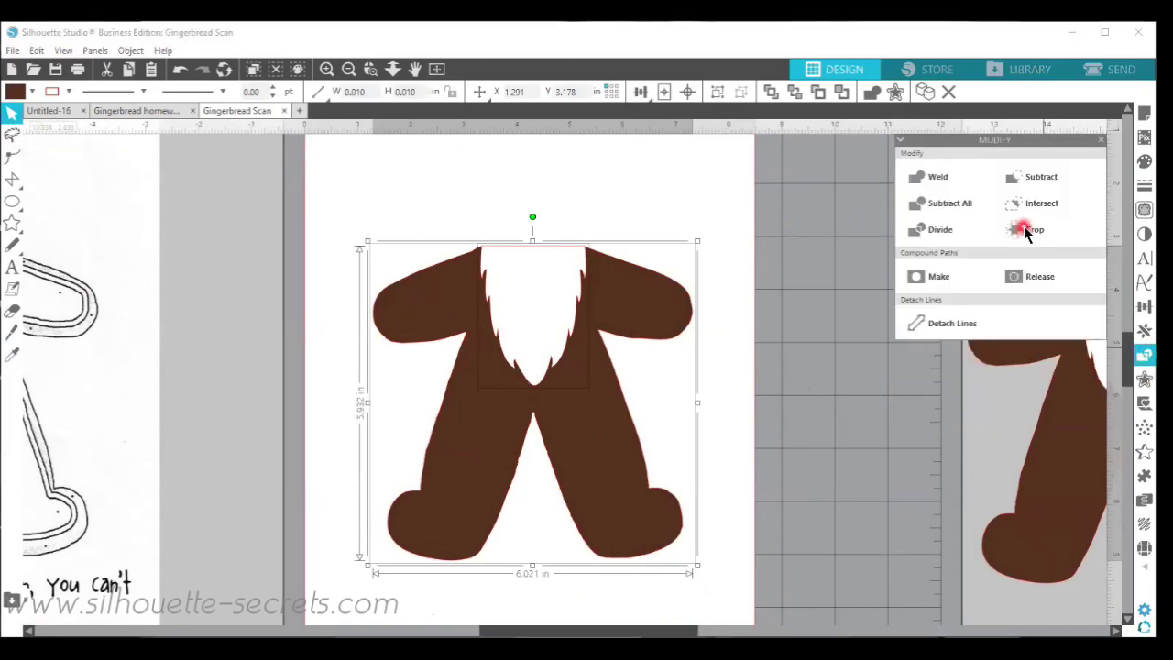
{"action": "left_click", "coordinate": [1026, 231]}
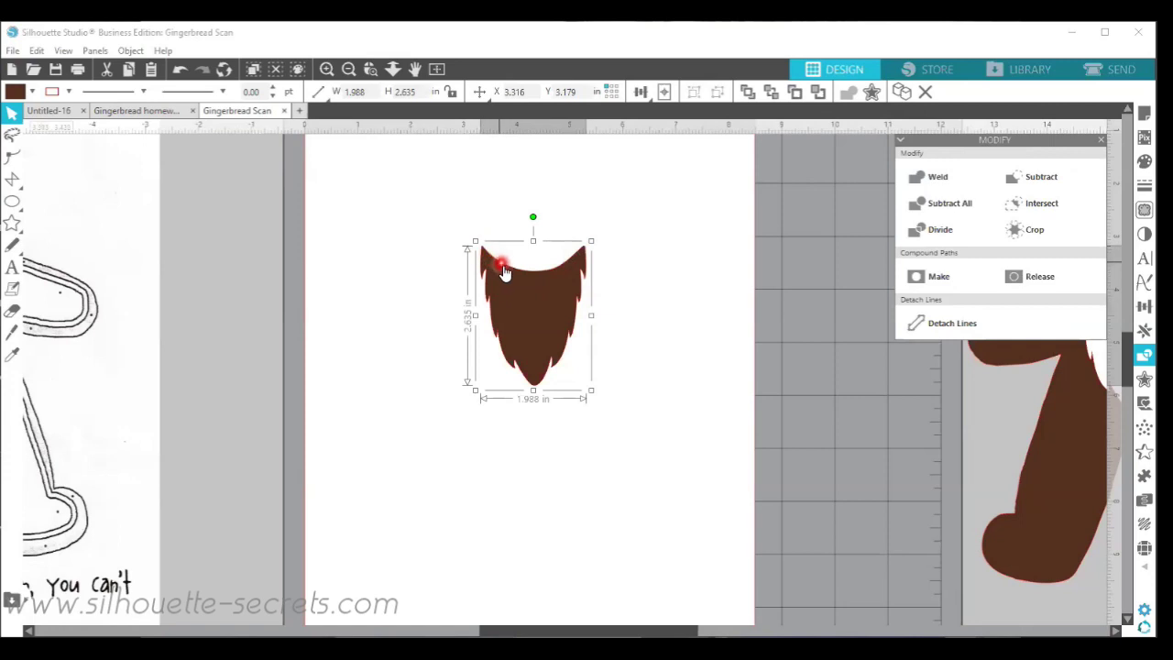
Move the cropped chest piece off the page onto the mat and fill it with white
{"action": "left_click_drag", "start_coordinate": [511, 292], "coordinate": [841, 410]}
{"action": "left_click", "coordinate": [1100, 157]}
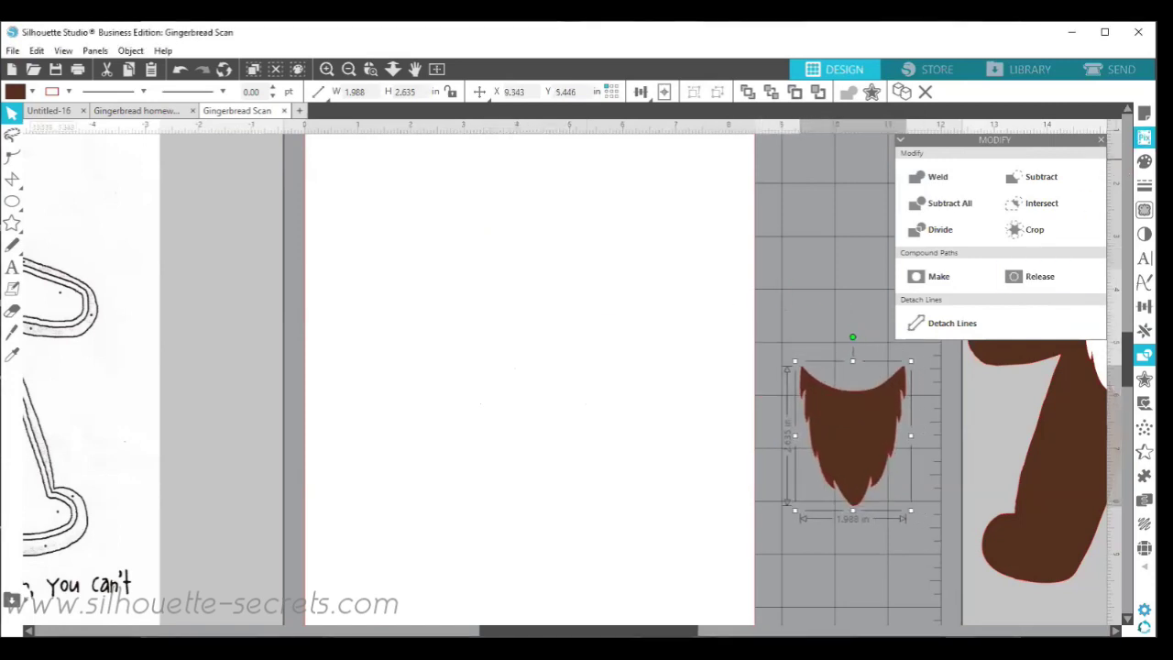
{"action": "left_click", "coordinate": [1144, 162]}
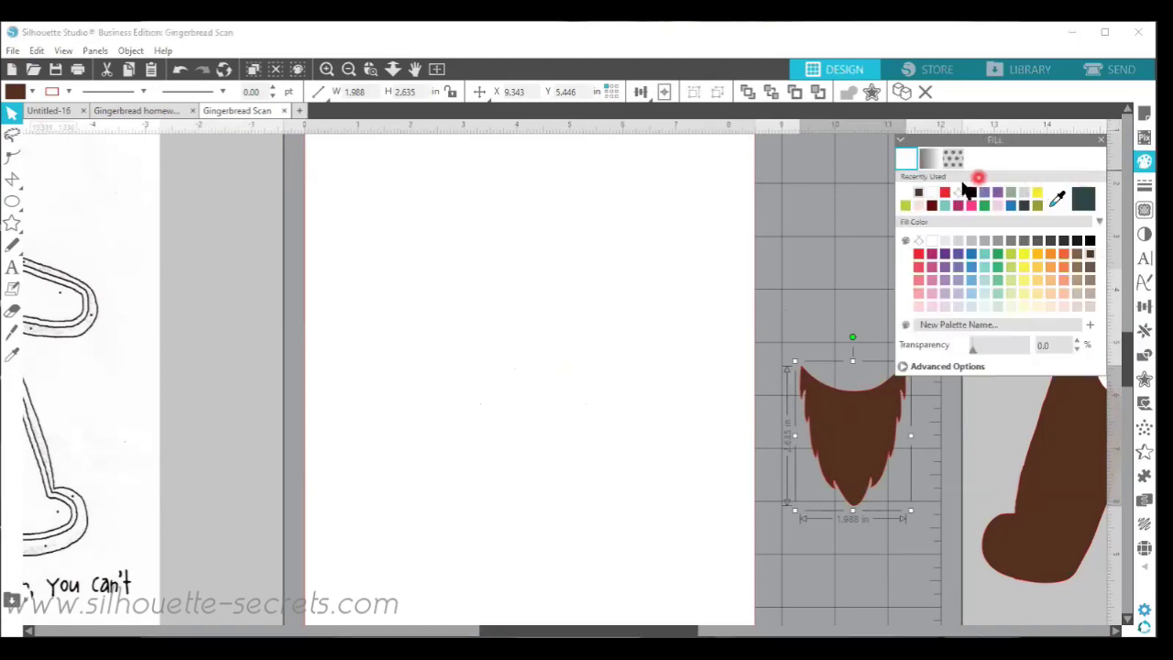
{"action": "left_click", "coordinate": [931, 193]}
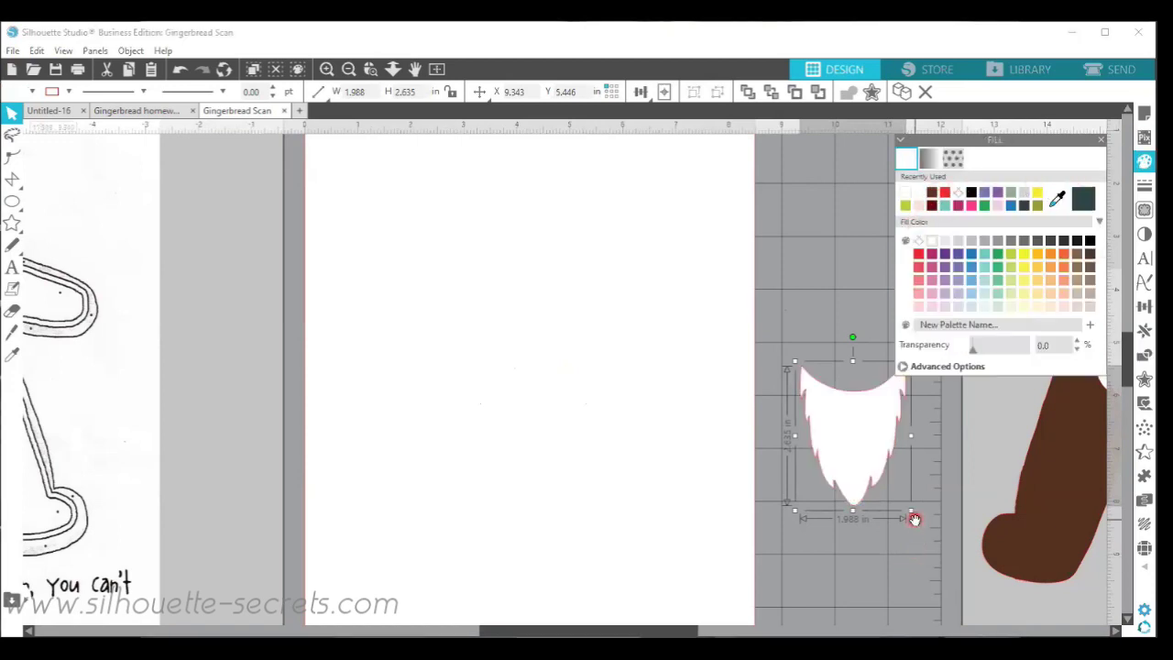
Move the uncropped beard off the duplicated clothing to the empty area beside it
{"action": "left_click_drag", "start_coordinate": [914, 519], "coordinate": [461, 440]}
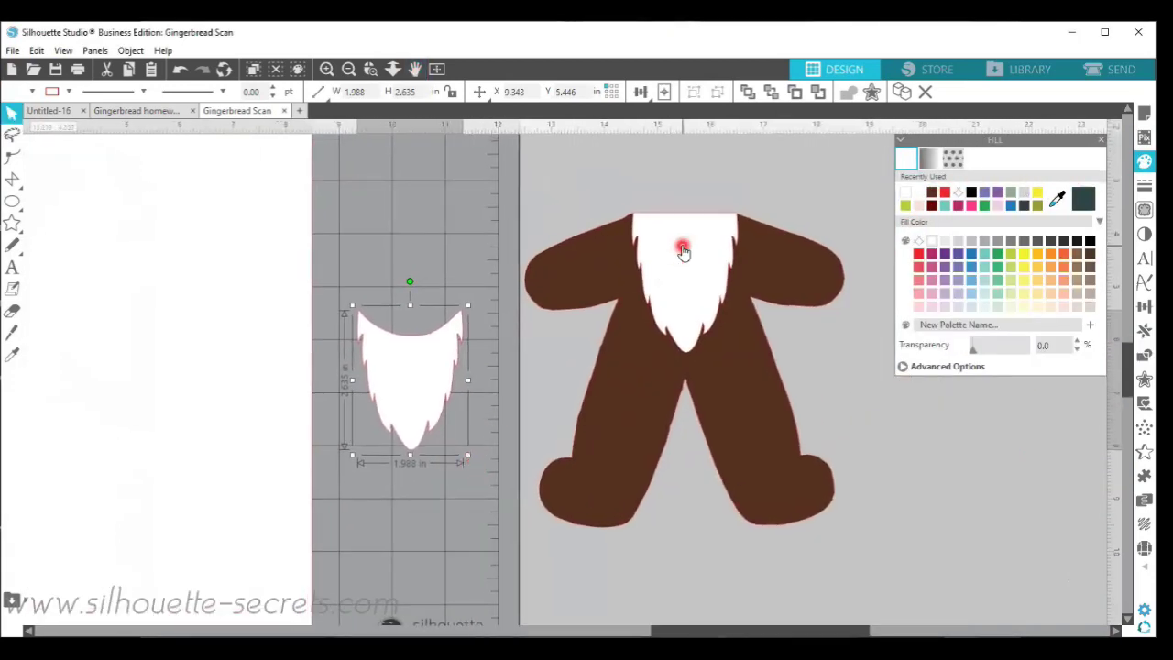
{"action": "left_click_drag", "start_coordinate": [683, 248], "coordinate": [985, 376]}
{"action": "left_click", "coordinate": [852, 353]}
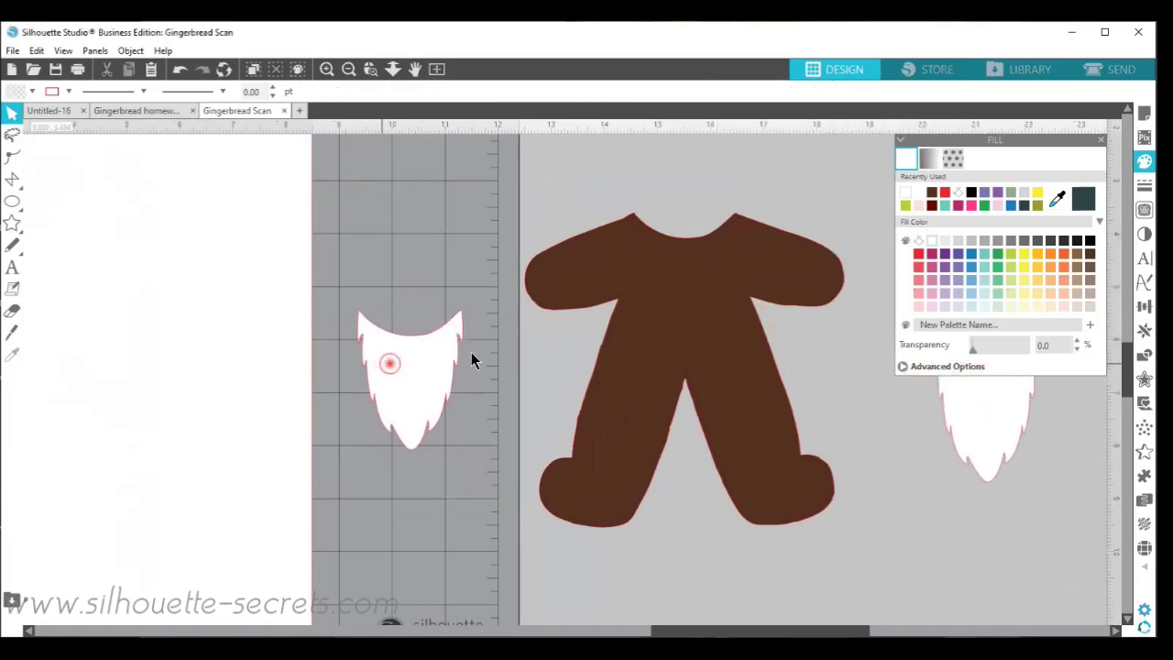
Bring the white cropped chest piece to the front and fit it to the neckline of the brown clothing
{"action": "left_click_drag", "start_coordinate": [390, 367], "coordinate": [394, 306]}
{"action": "right_click", "coordinate": [384, 281]}
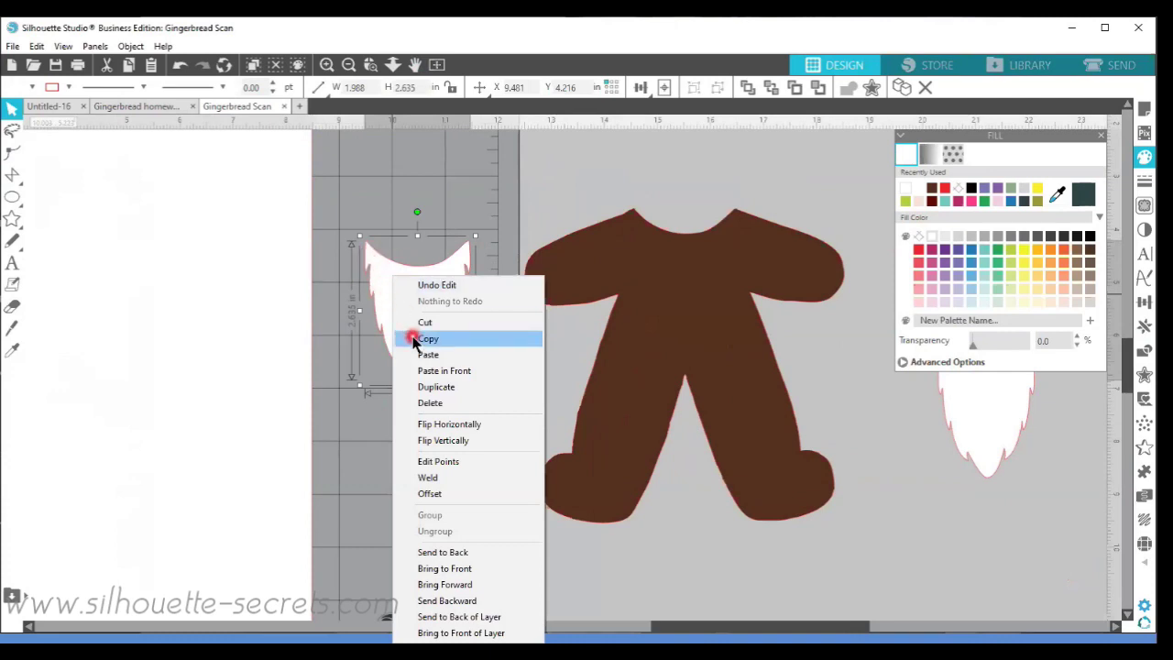
{"action": "left_click", "coordinate": [446, 569]}
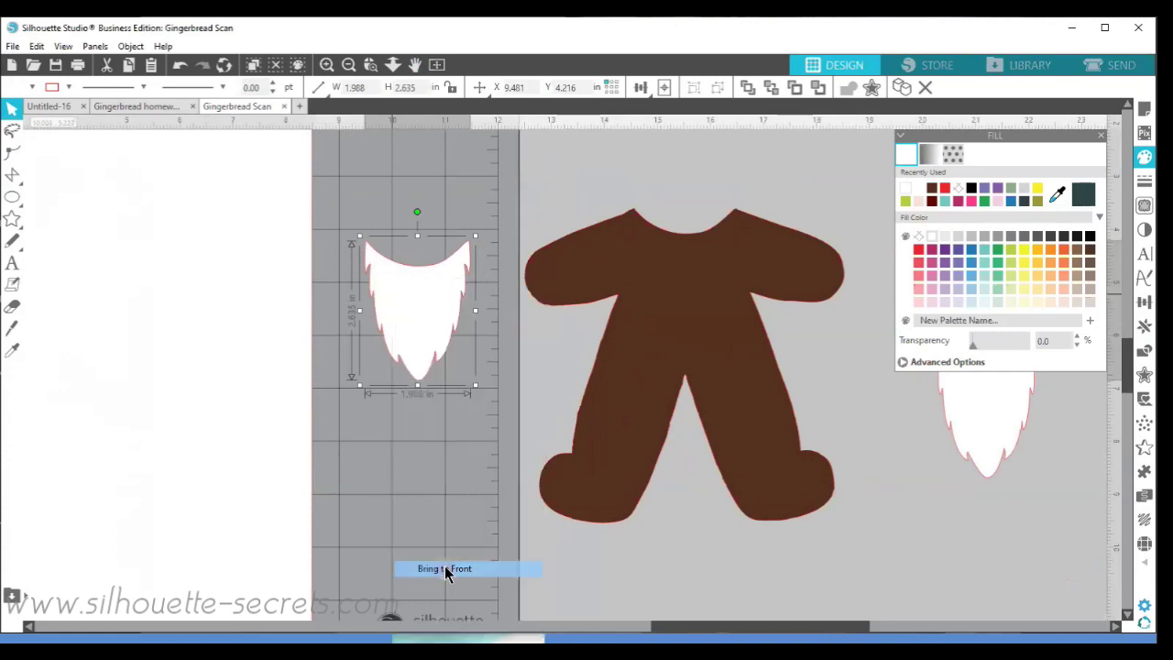
{"action": "left_click_drag", "start_coordinate": [407, 292], "coordinate": [672, 260]}
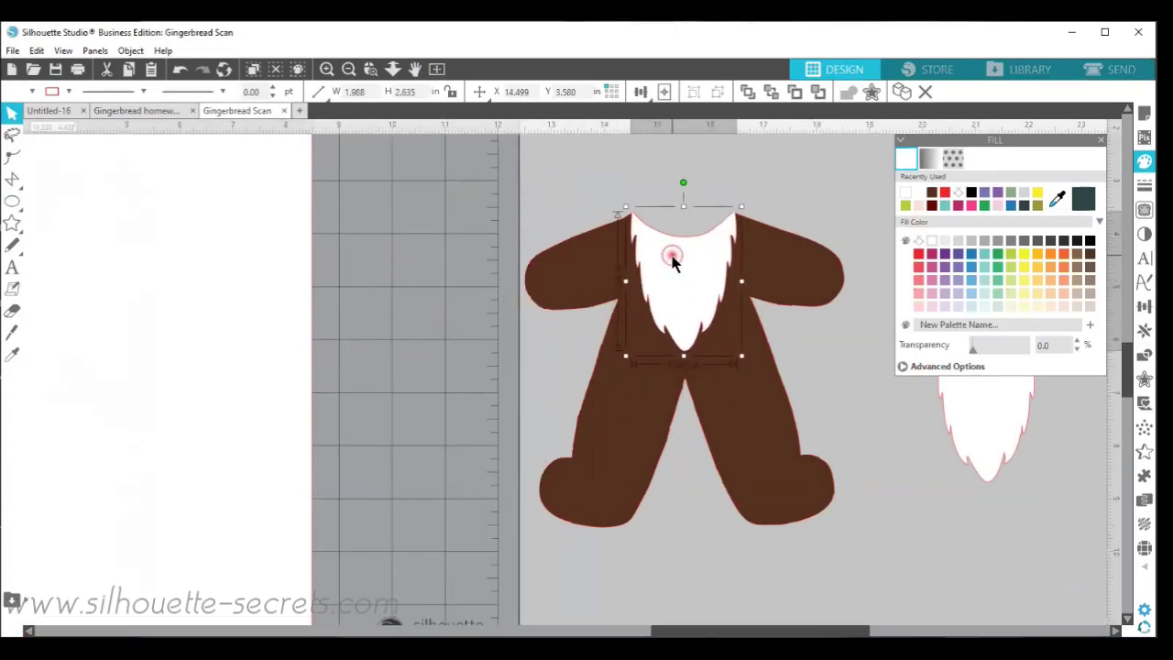
{"action": "left_click", "coordinate": [683, 260]}
{"action": "left_click", "coordinate": [588, 252]}
{"action": "left_click", "coordinate": [588, 252]}
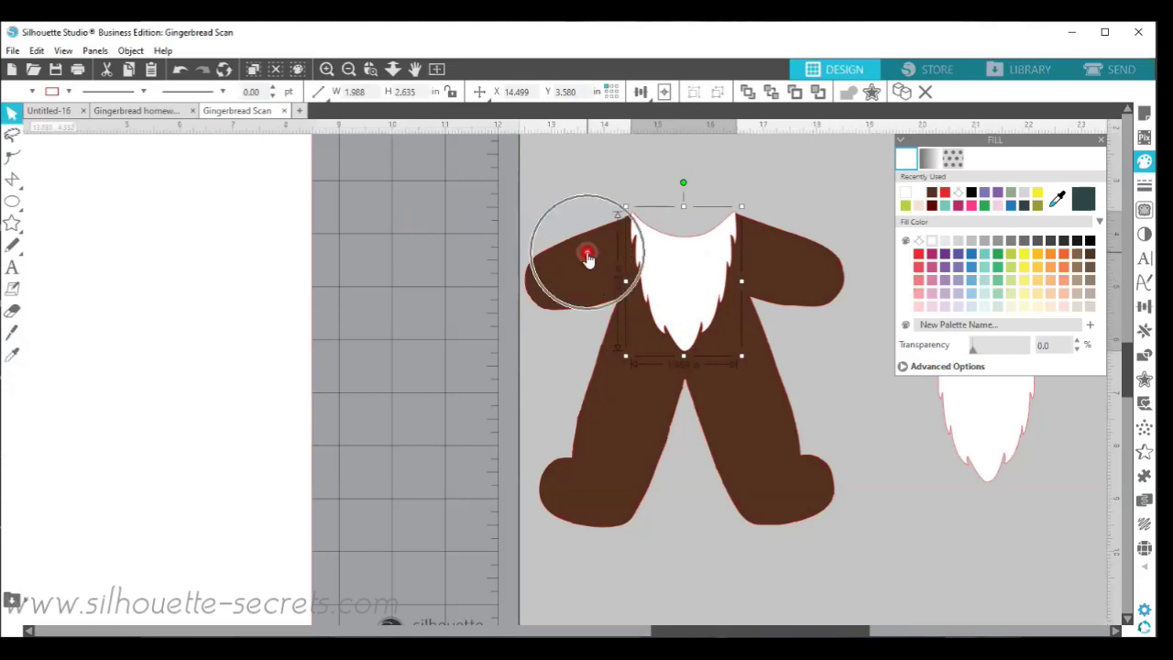
{"action": "left_click", "coordinate": [686, 279]}
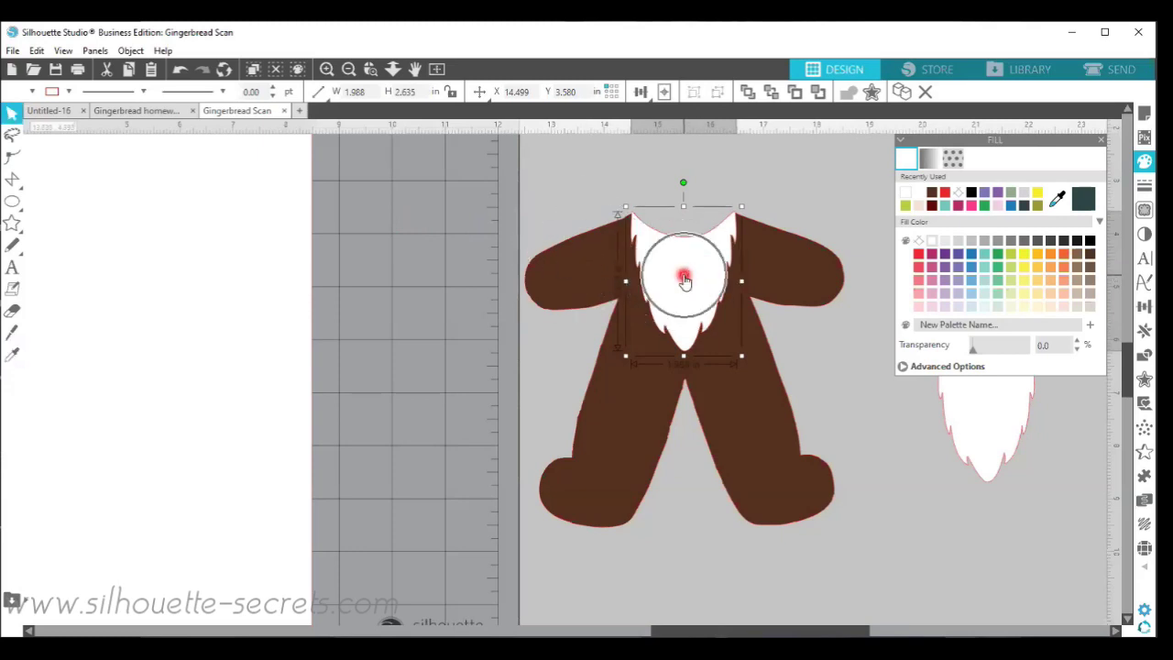
{"action": "left_click", "coordinate": [686, 280]}
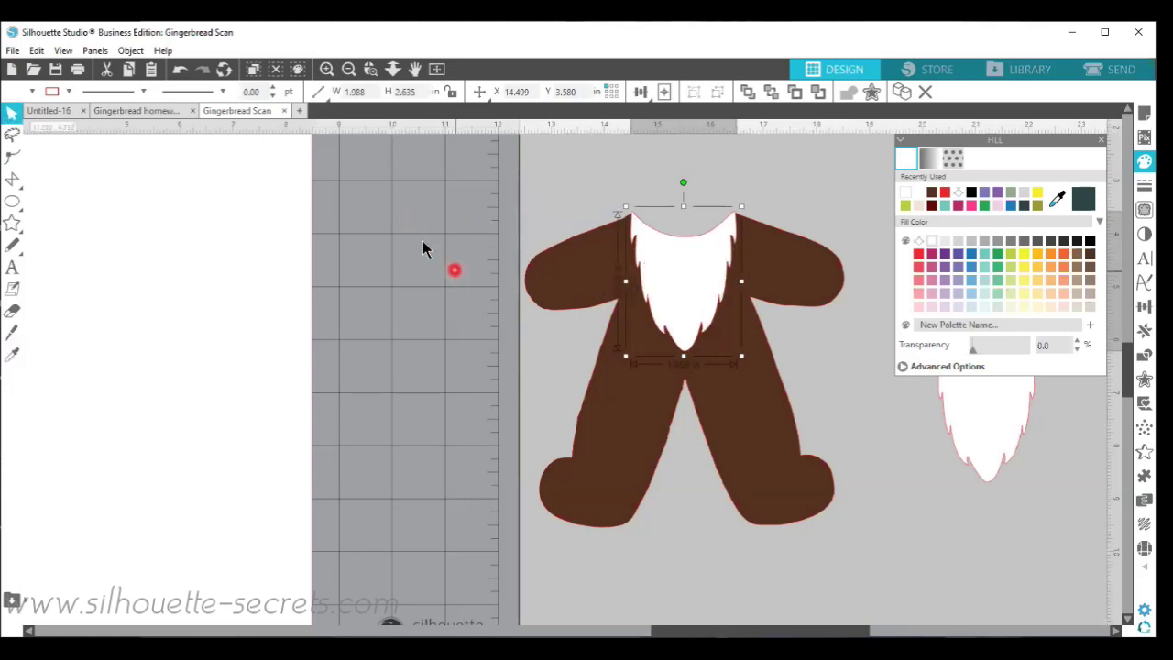
Copy the brown antlers and red nose from the Gingerbread homework copy document into Gingerbread Scan and place them beside the clothing
{"action": "left_click", "coordinate": [143, 110]}
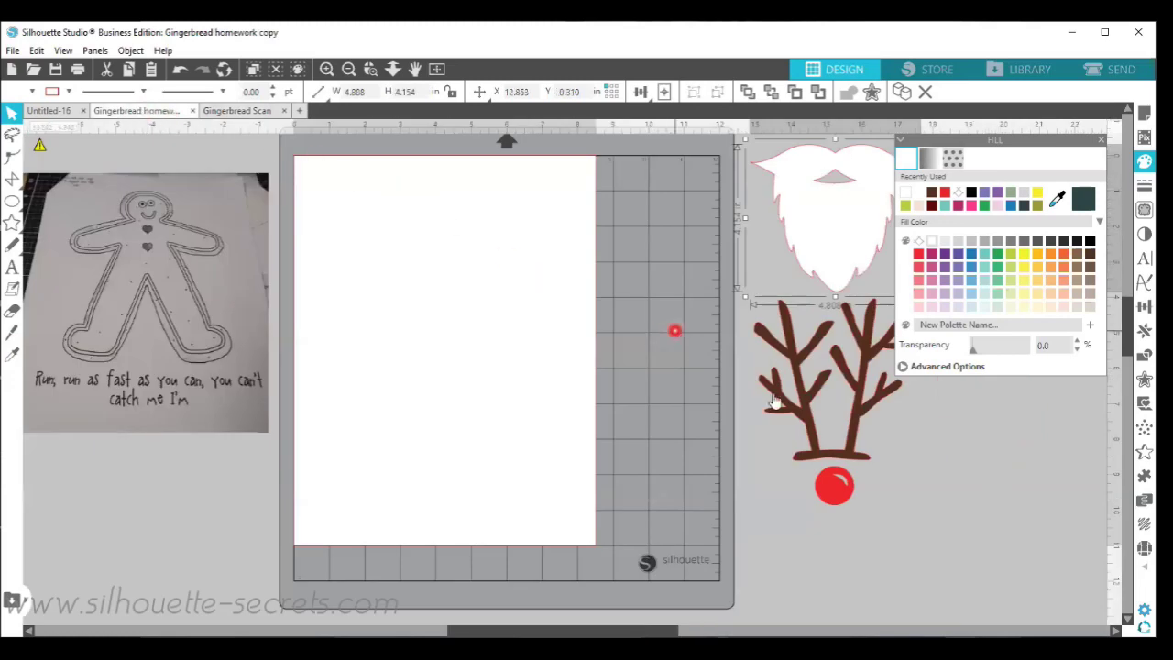
{"action": "left_click", "coordinate": [804, 405]}
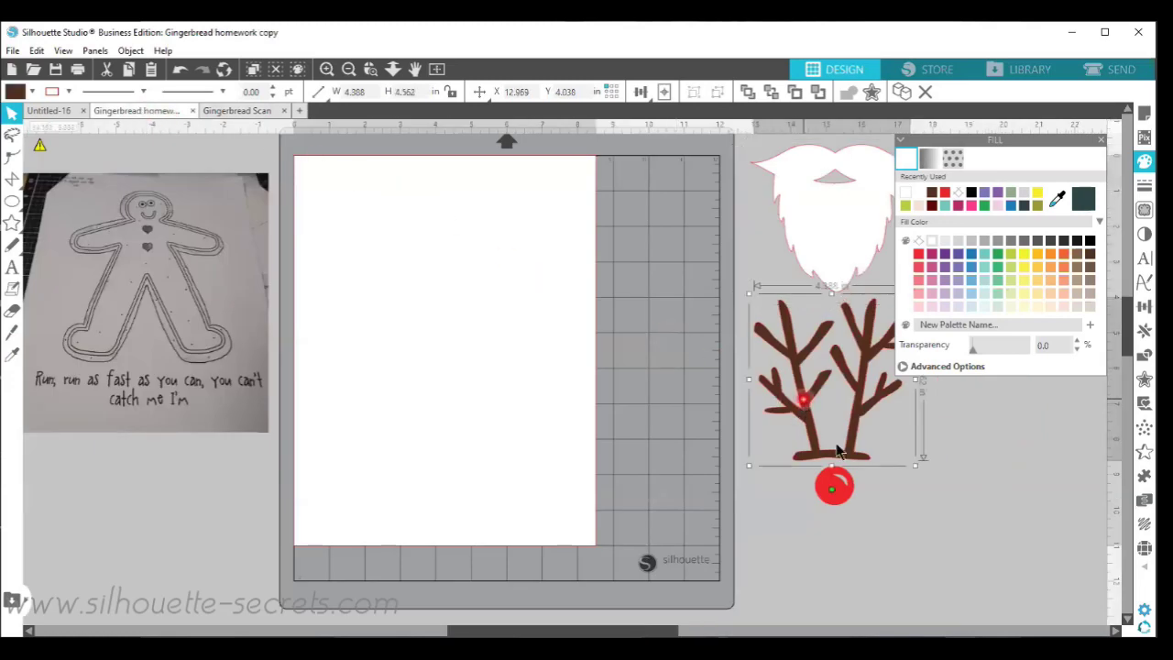
{"action": "left_click", "coordinate": [839, 494], "text": "shift"}
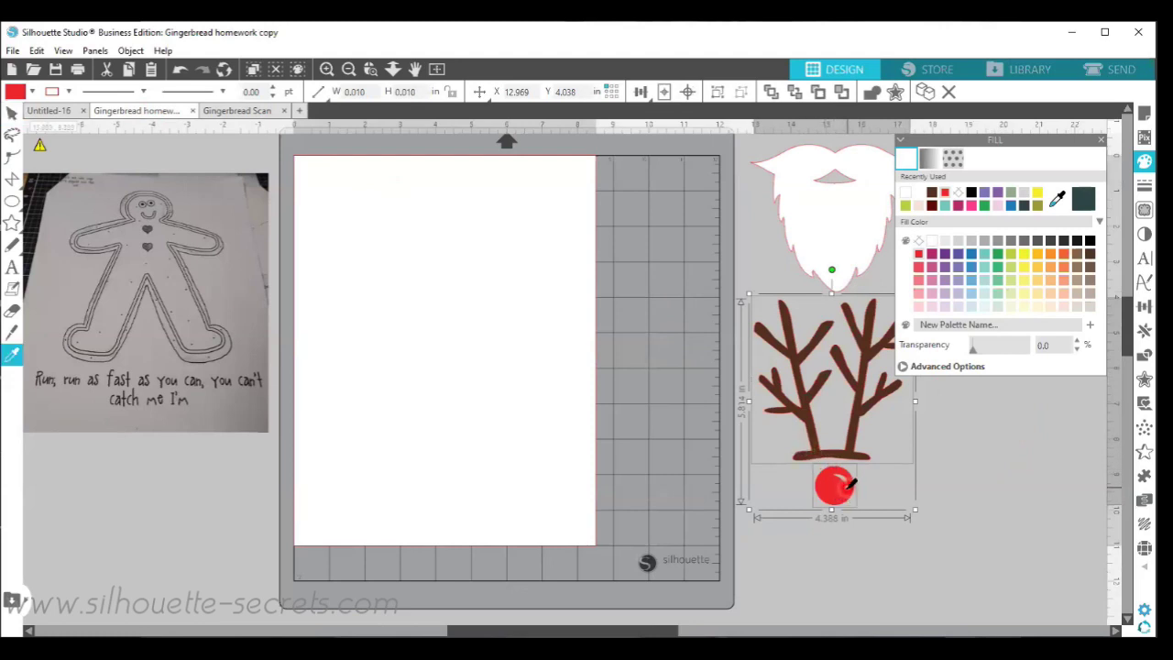
{"action": "left_click", "coordinate": [261, 110]}
{"action": "key", "text": "ctrl+v"}
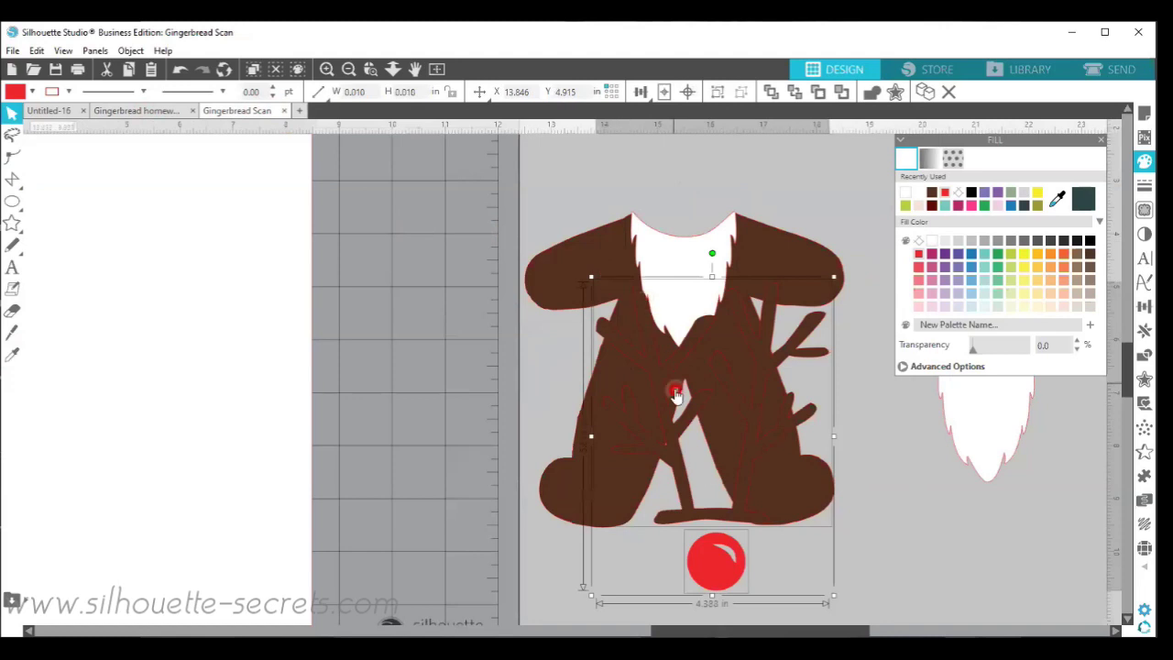
{"action": "left_click_drag", "start_coordinate": [681, 478], "coordinate": [328, 426]}
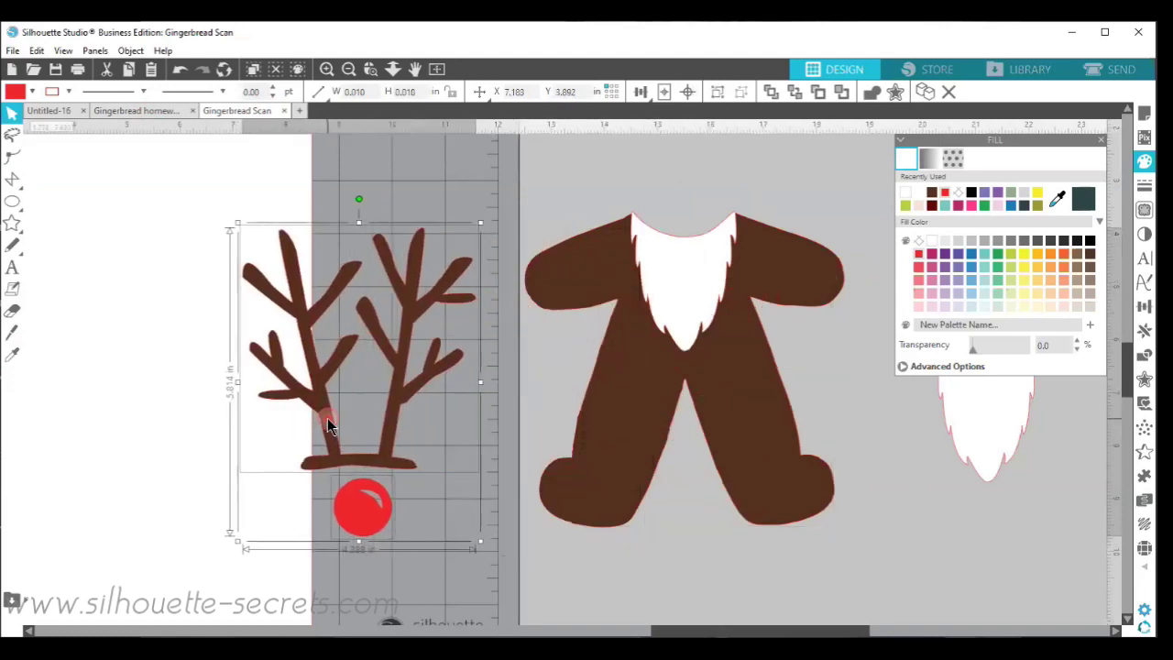
Move the scanned gingerbread man worksheet from beside the mat onto the white page
{"action": "left_click", "coordinate": [437, 71]}
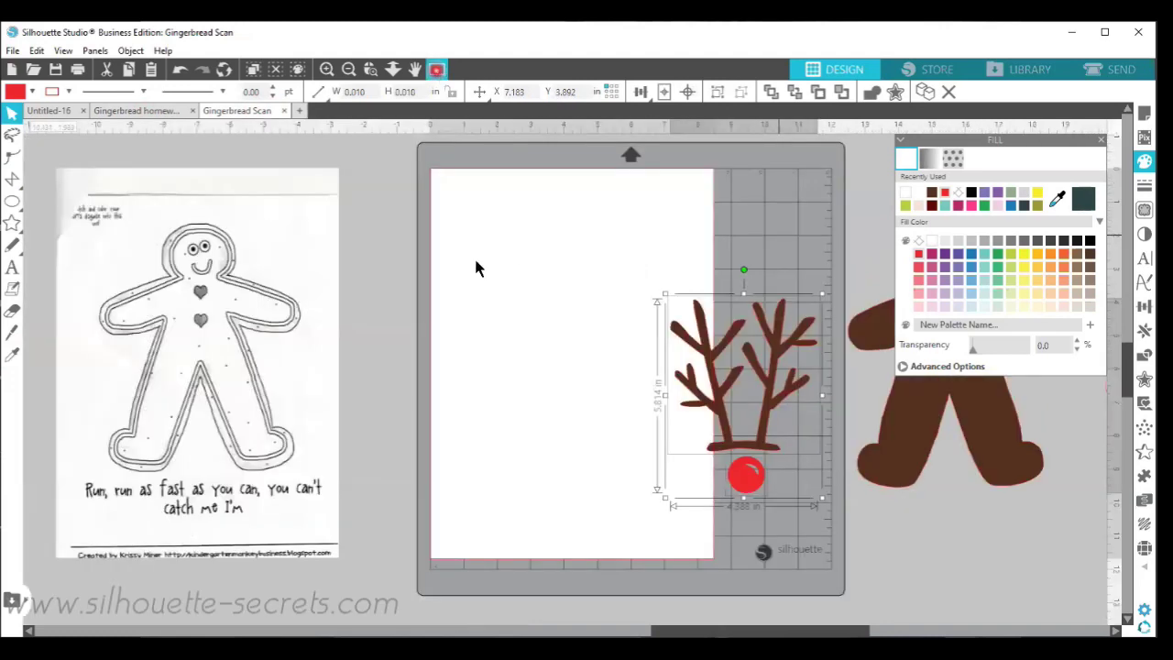
{"action": "left_click_drag", "start_coordinate": [213, 313], "coordinate": [556, 309]}
{"action": "left_click", "coordinate": [762, 296]}
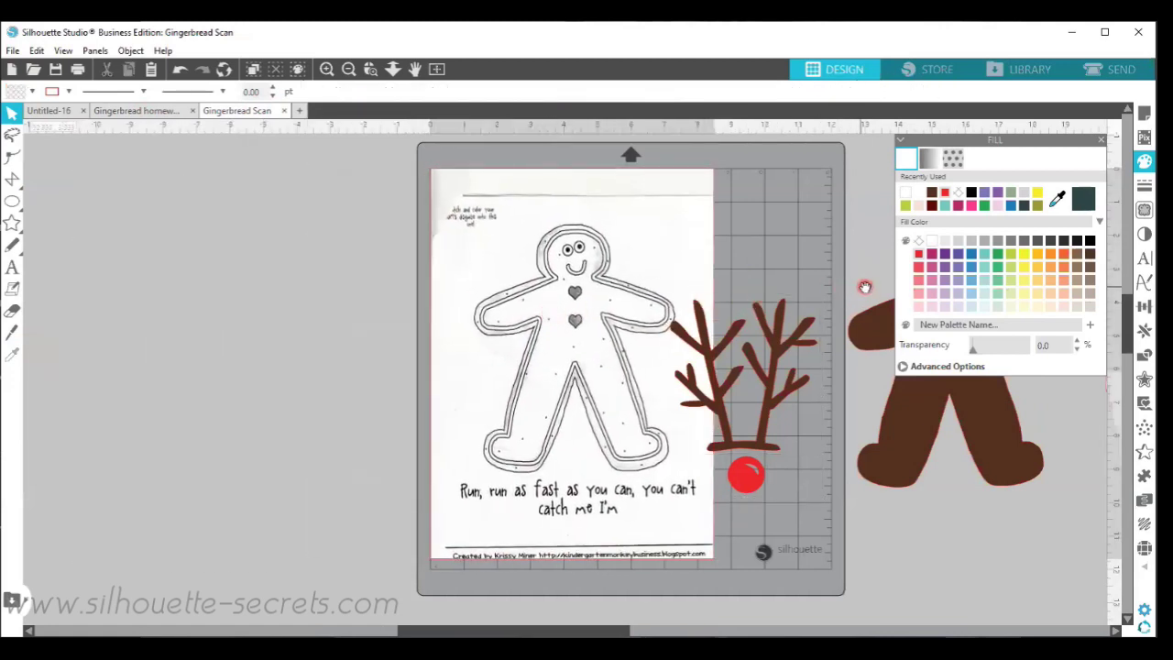
Move the brown clothing together with its white chest piece onto the gingerbread man's body
{"action": "left_click_drag", "start_coordinate": [865, 287], "coordinate": [767, 255]}
{"action": "left_click", "coordinate": [882, 396]}
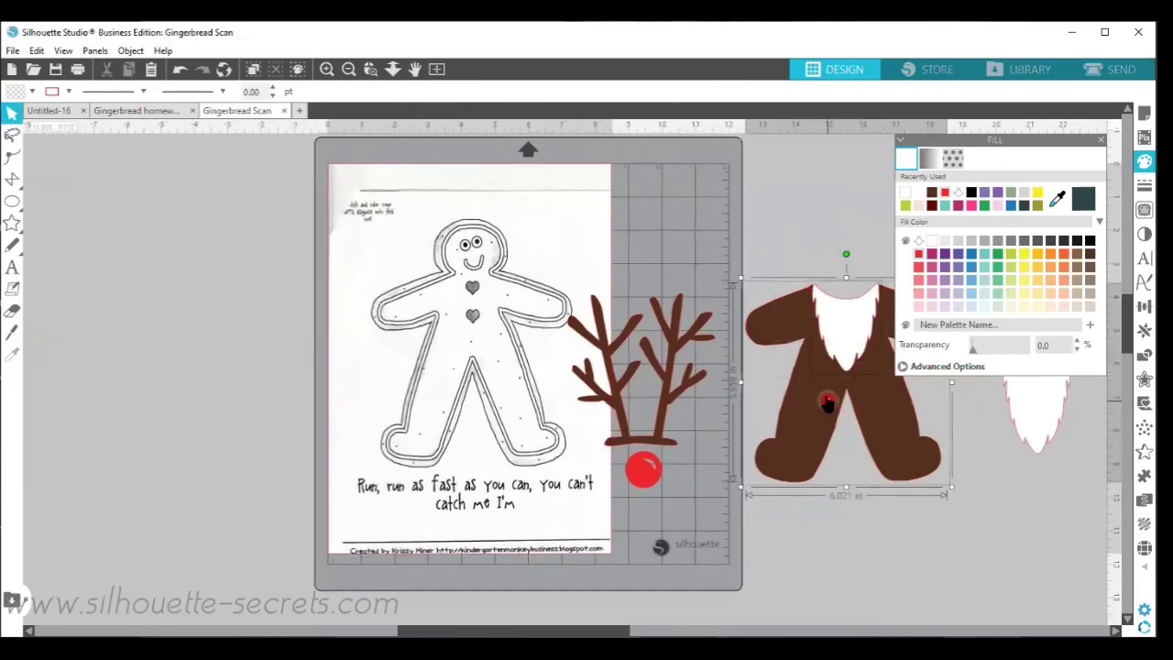
{"action": "left_click_drag", "start_coordinate": [828, 401], "coordinate": [449, 378]}
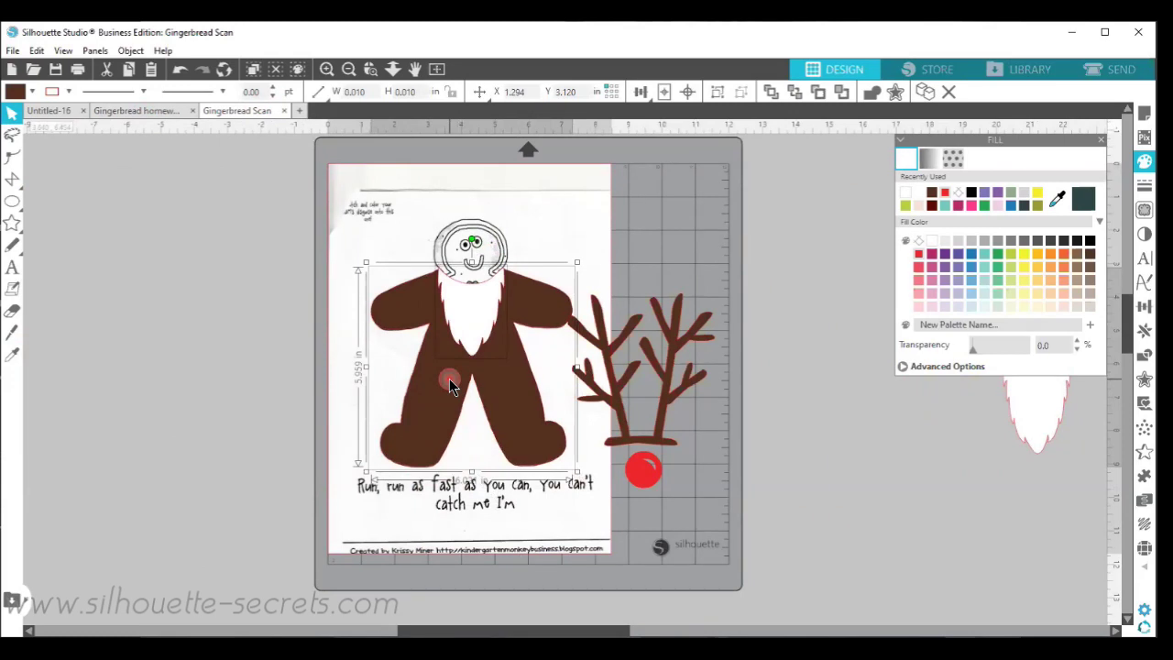
Move the antlers and red nose onto the gingerbread man's head and shrink them to fit, with the antlers about 2.47 by 2.56 in
{"action": "left_click", "coordinate": [619, 410]}
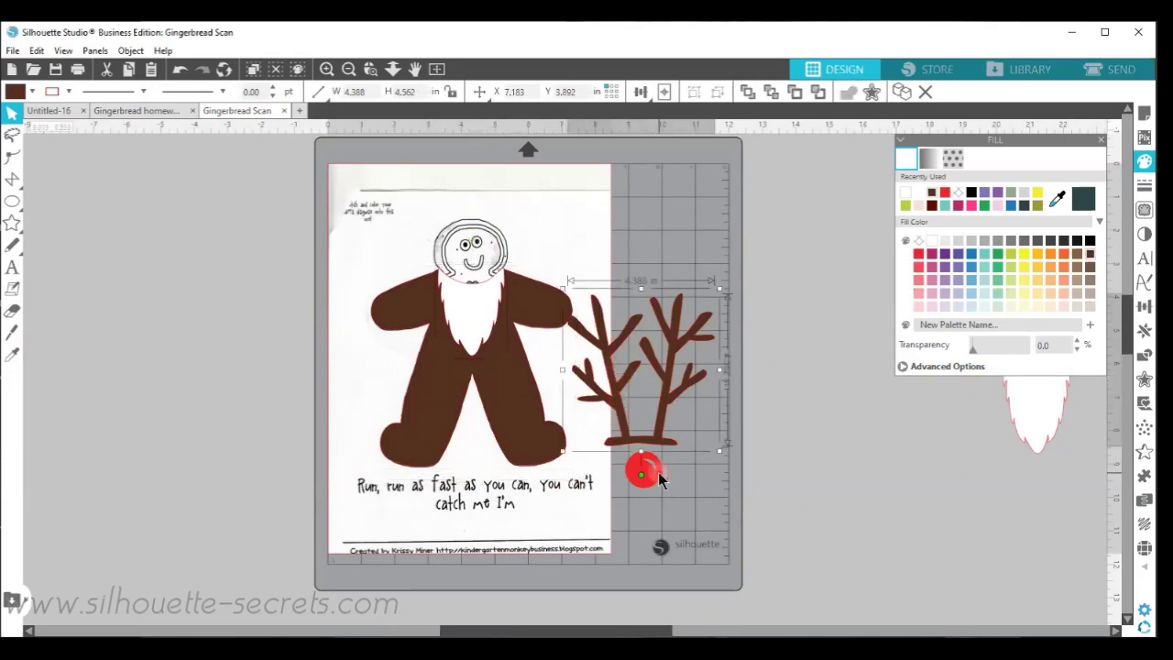
{"action": "left_click", "coordinate": [643, 470], "text": "shift"}
{"action": "left_click_drag", "start_coordinate": [644, 470], "coordinate": [478, 264]}
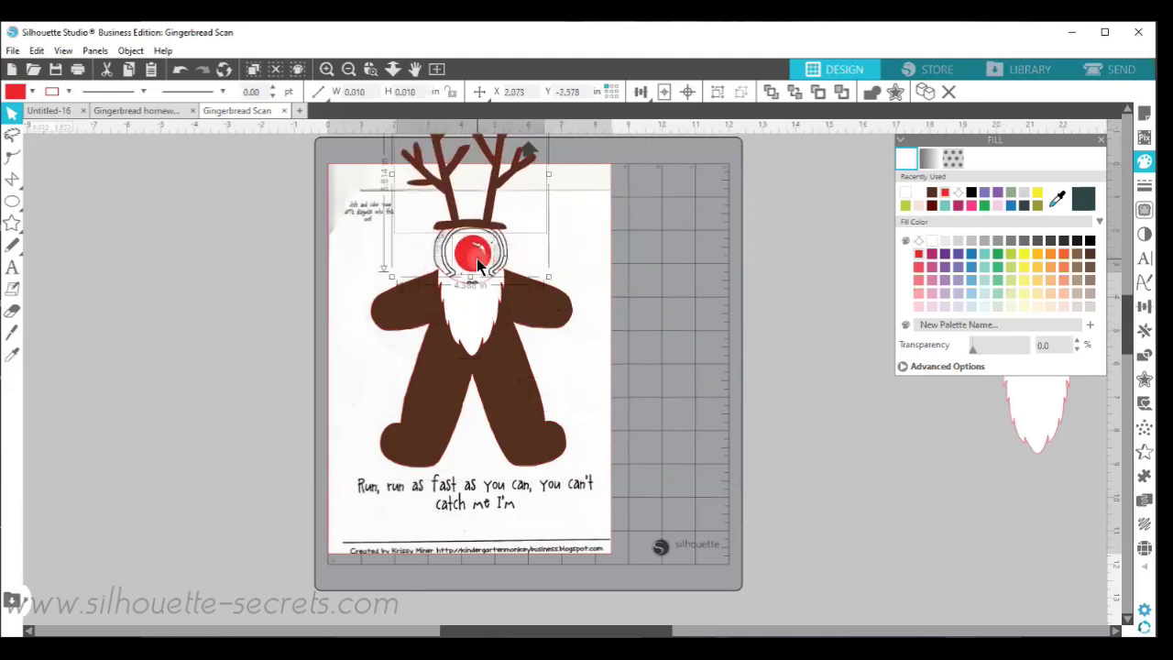
{"action": "left_click", "coordinate": [544, 270]}
{"action": "left_click_drag", "start_coordinate": [547, 282], "coordinate": [481, 236]}
{"action": "left_click", "coordinate": [566, 210]}
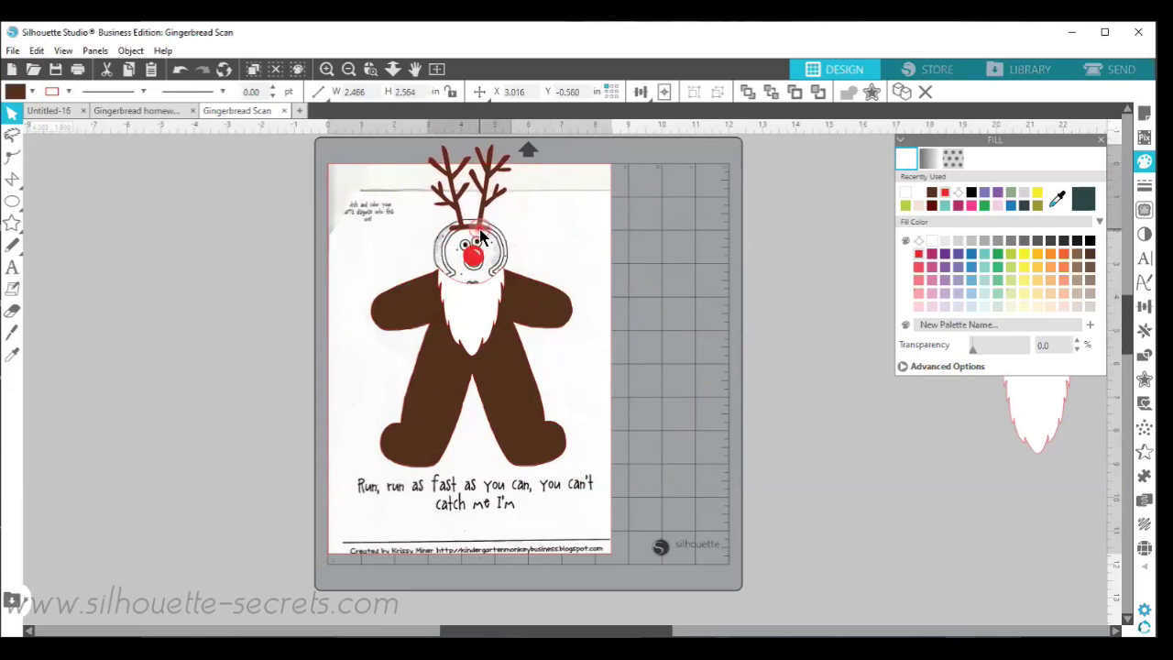
{"action": "key", "text": "Escape"}
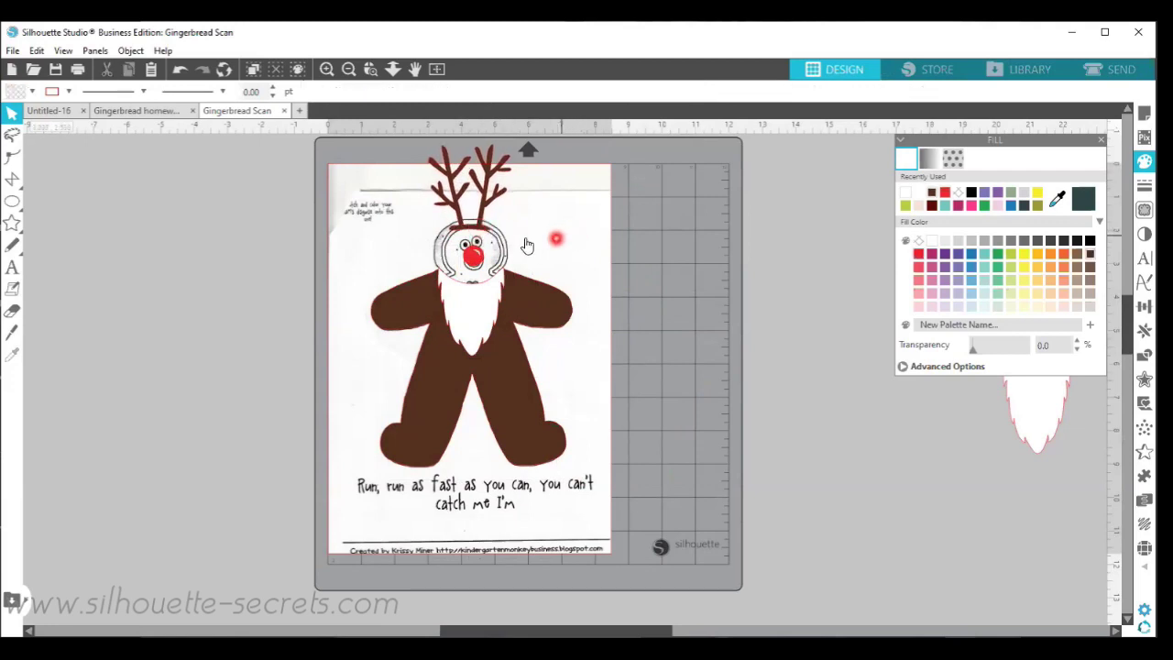
{"action": "left_click", "coordinate": [550, 413]}
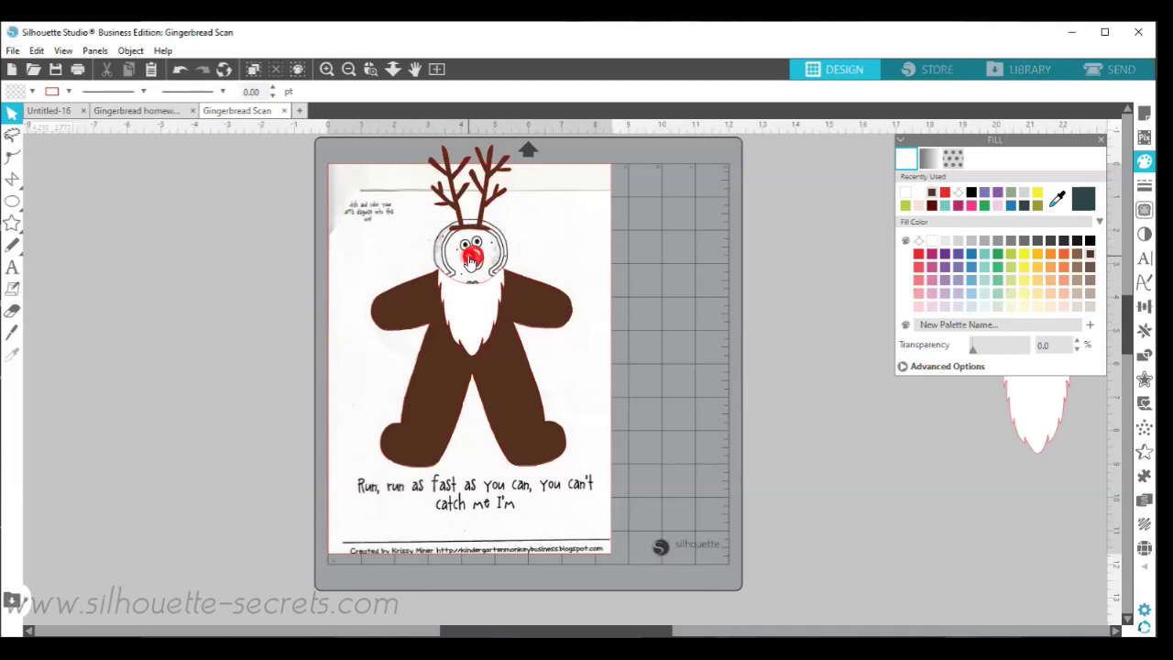
Examine the antlers, nose and beard in the library preview of the santa & friends photo props design, and return to the drawing
{"action": "left_click", "coordinate": [1025, 75]}
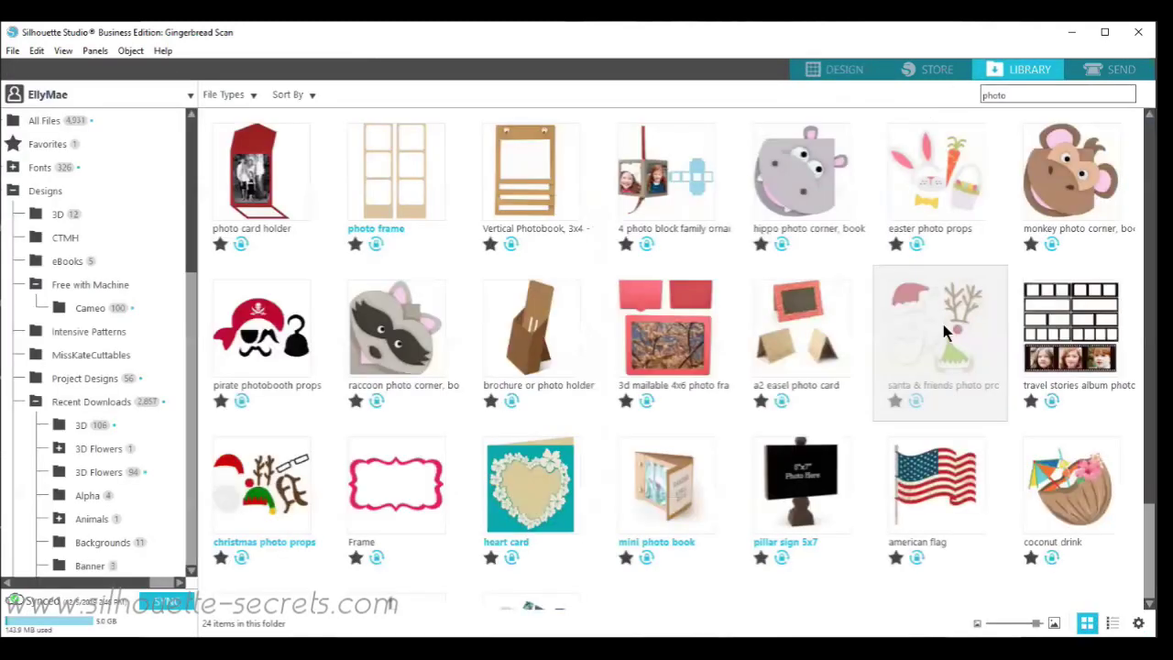
{"action": "left_click", "coordinate": [986, 406]}
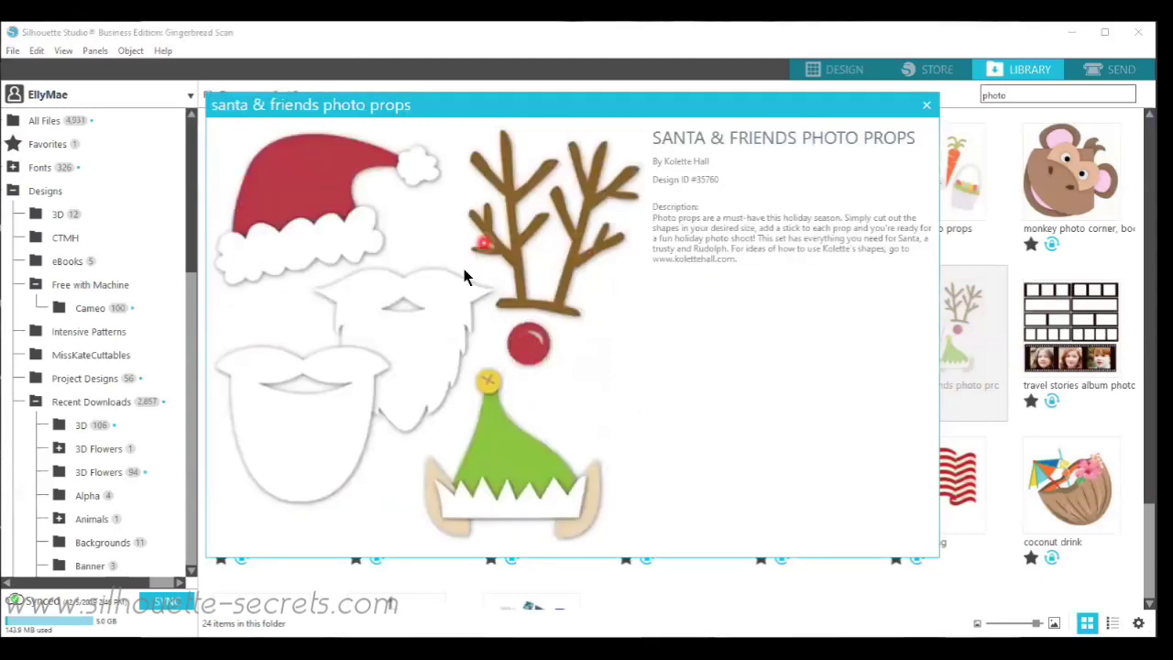
{"action": "left_click", "coordinate": [391, 290]}
{"action": "left_click", "coordinate": [409, 291]}
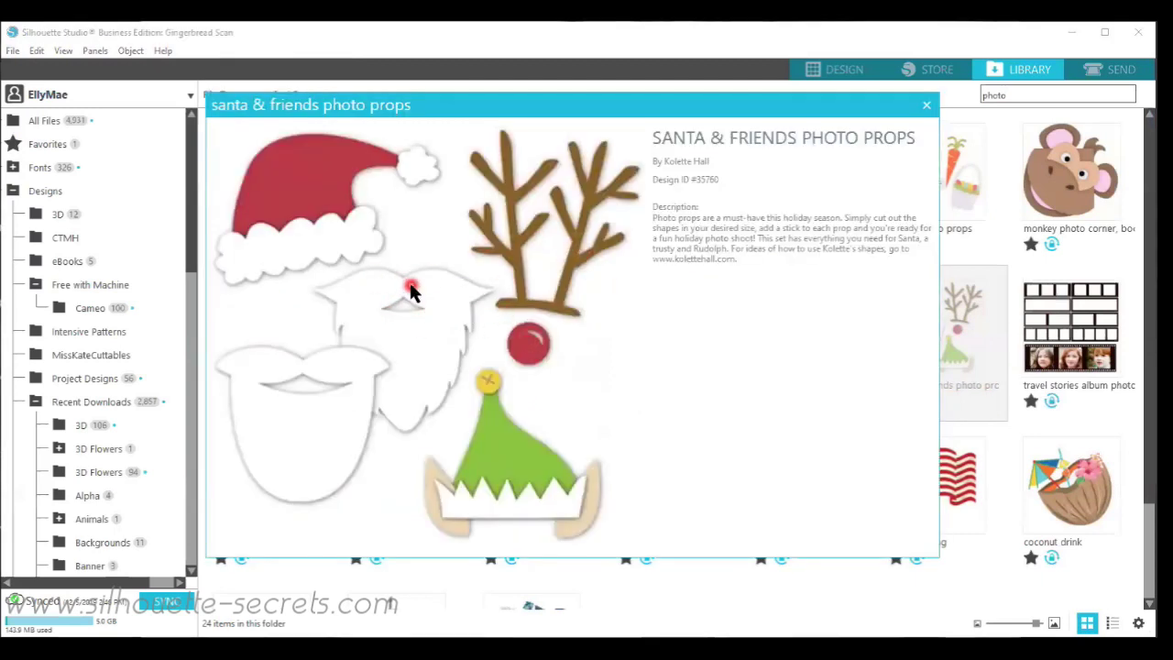
{"action": "left_click", "coordinate": [527, 305]}
{"action": "left_click", "coordinate": [927, 105]}
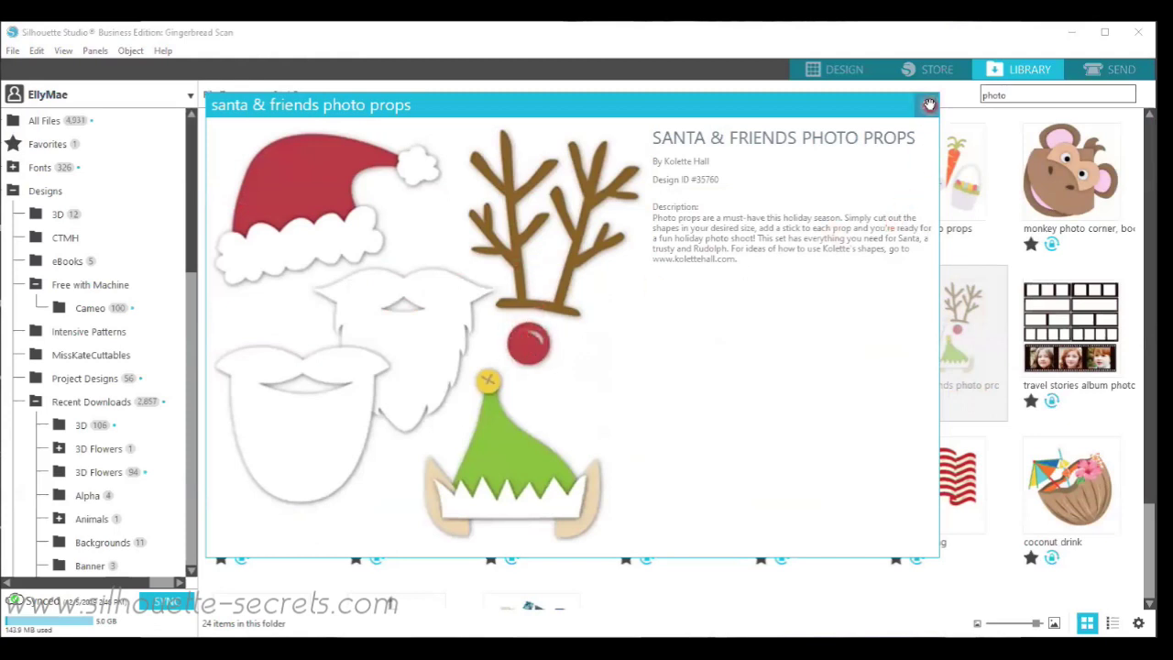
{"action": "left_click", "coordinate": [843, 72]}
{"action": "left_click", "coordinate": [523, 217]}
{"action": "left_click", "coordinate": [580, 354]}
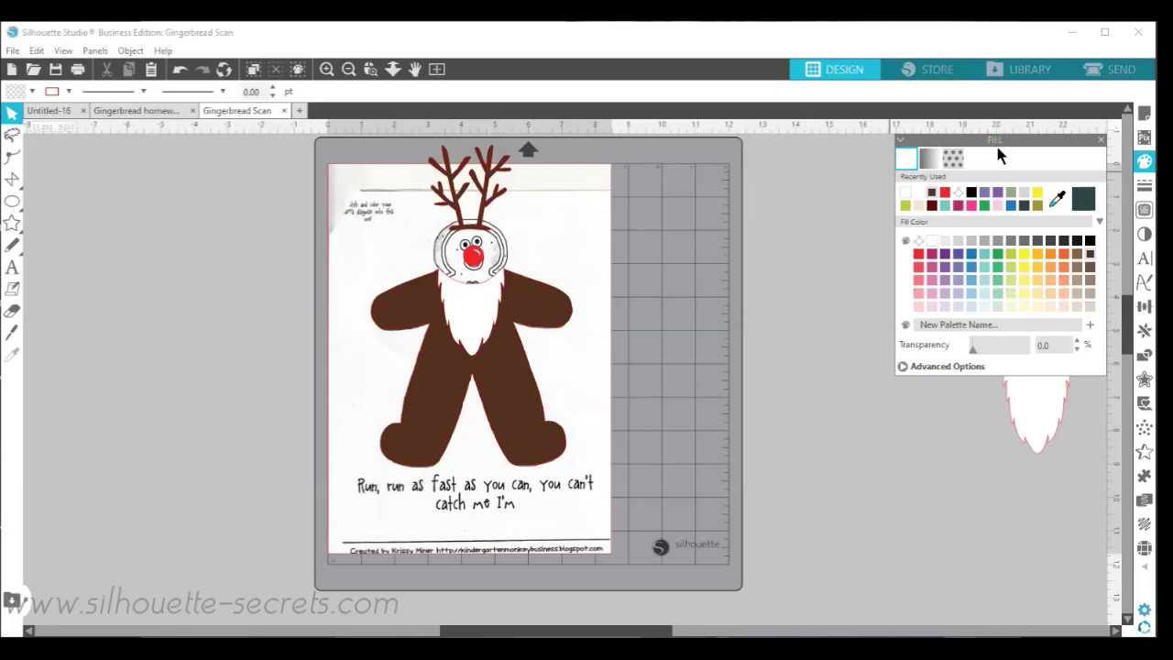
{"action": "left_click", "coordinate": [703, 330]}
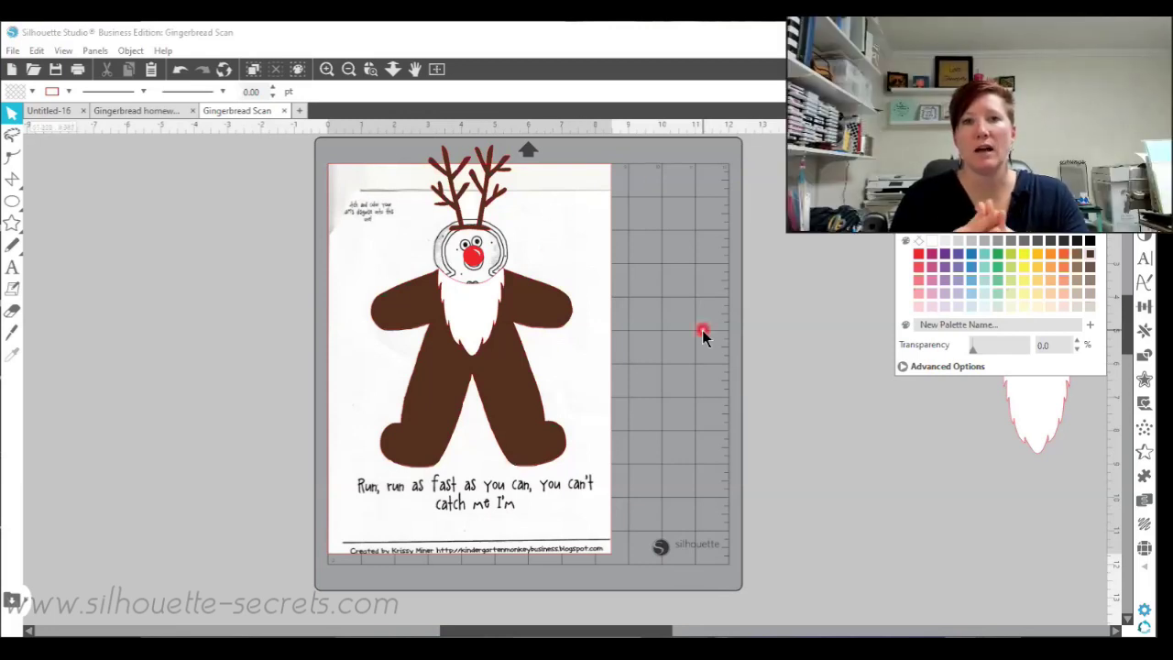
{"action": "right_click", "coordinate": [704, 332]}
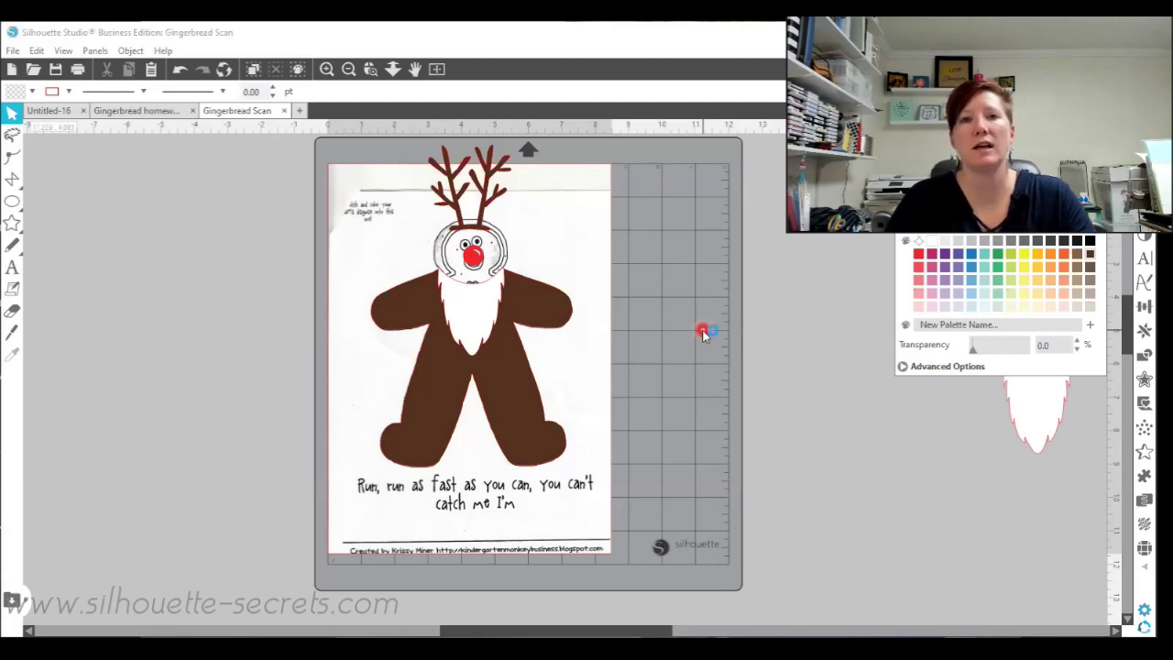